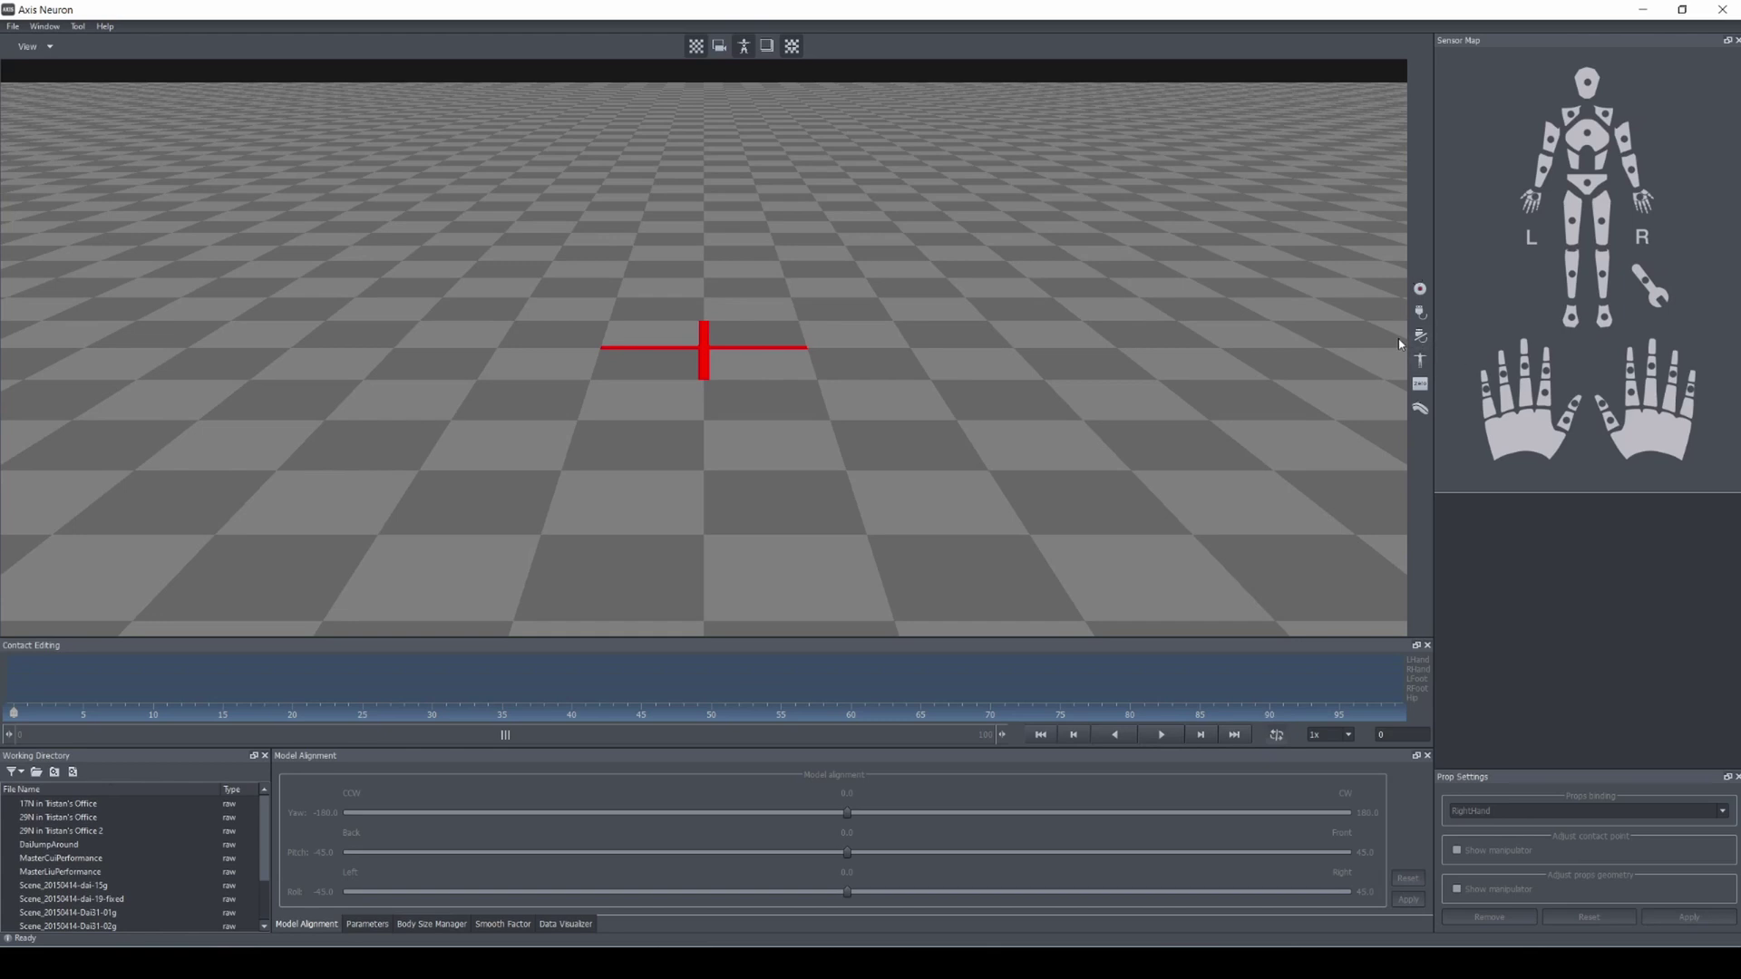
Step: Connect the detected Perception Neuron suit from the Equipment list and dismiss the sensor-mapping notice
left_click(1420, 312)
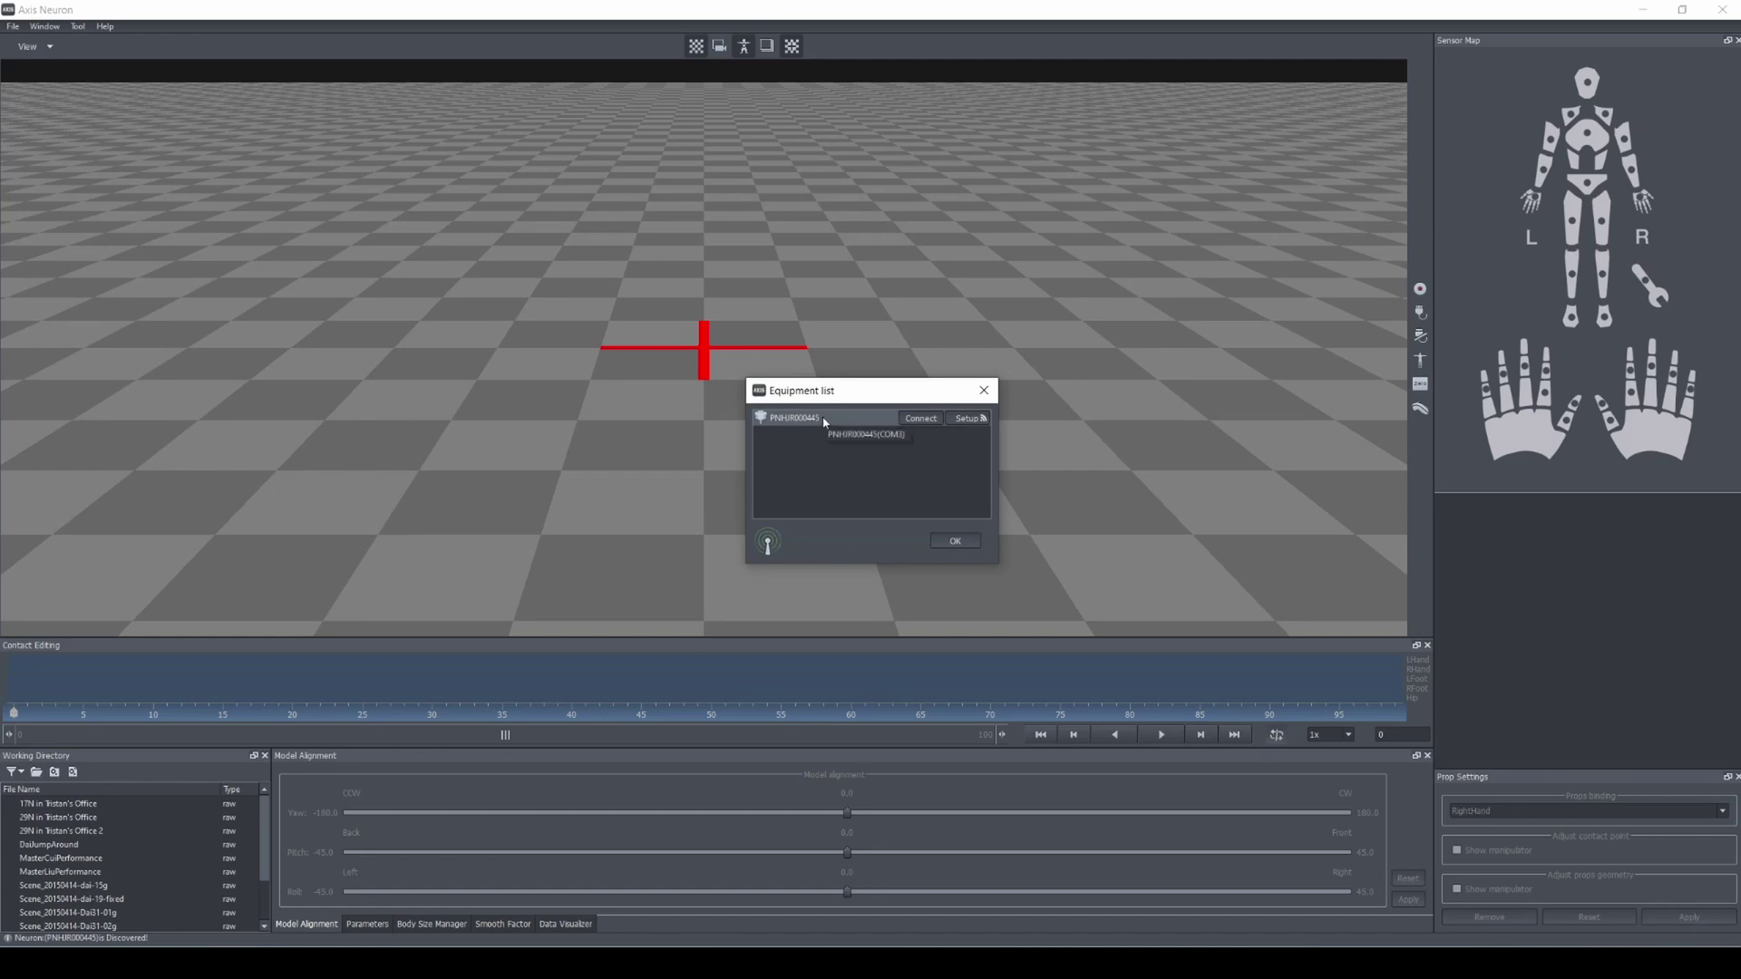
left_click(920, 418)
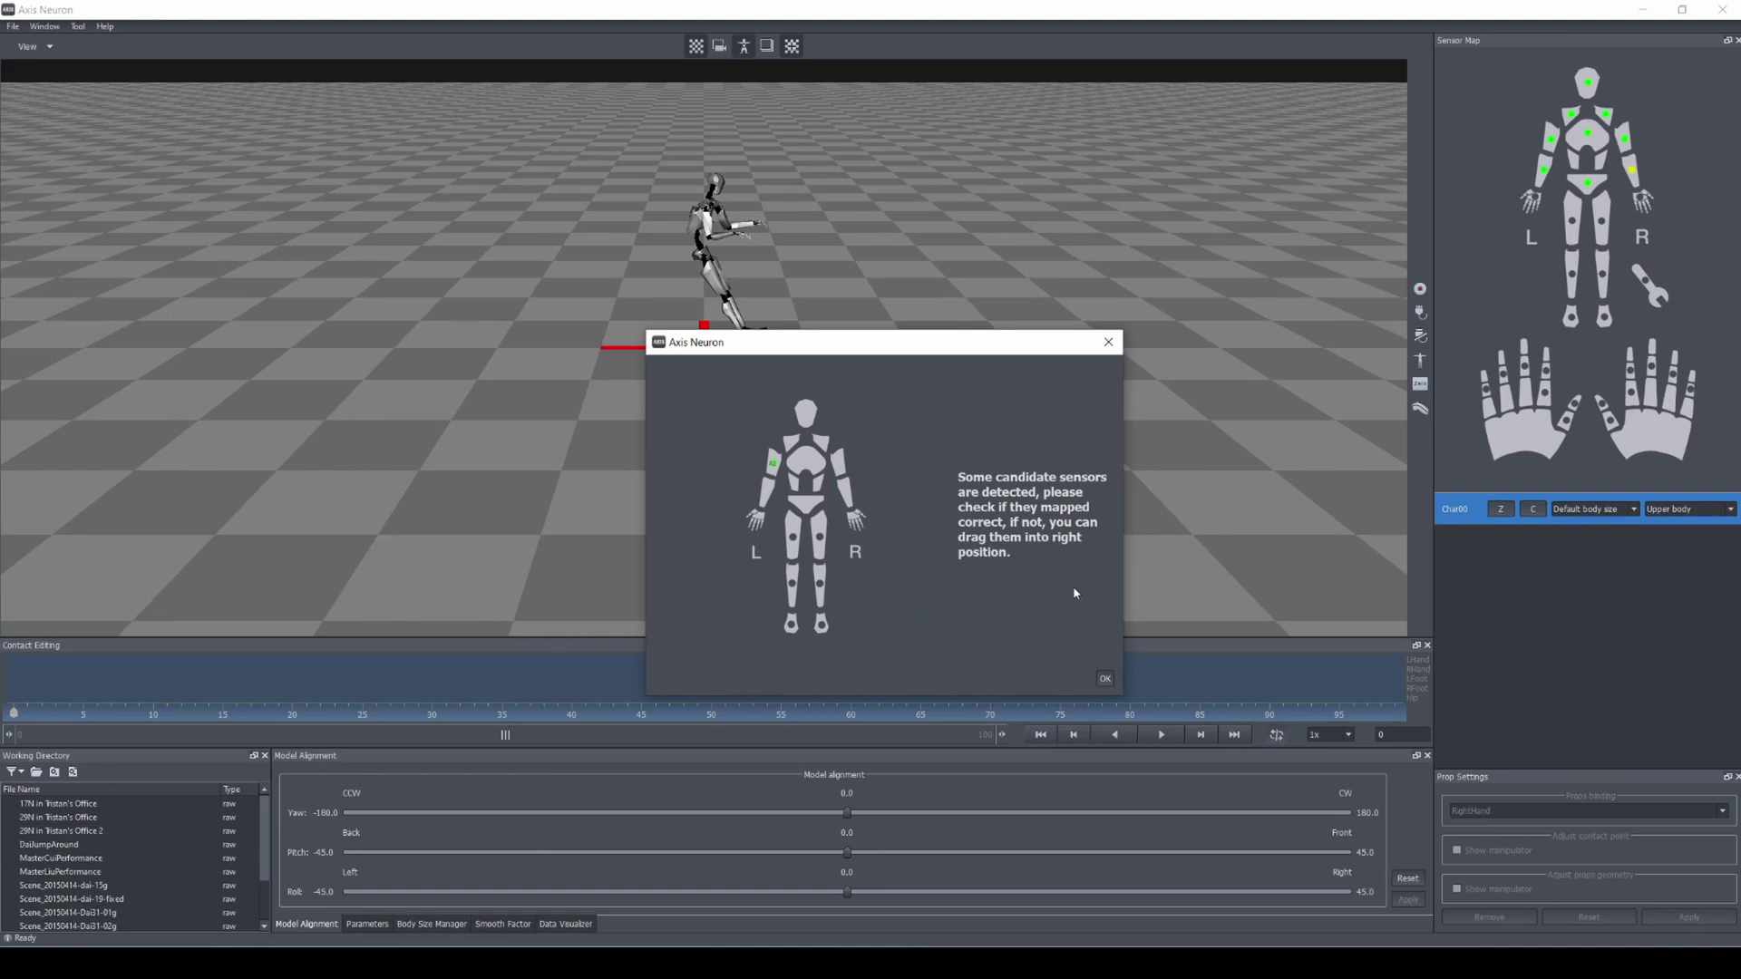
left_click(1105, 678)
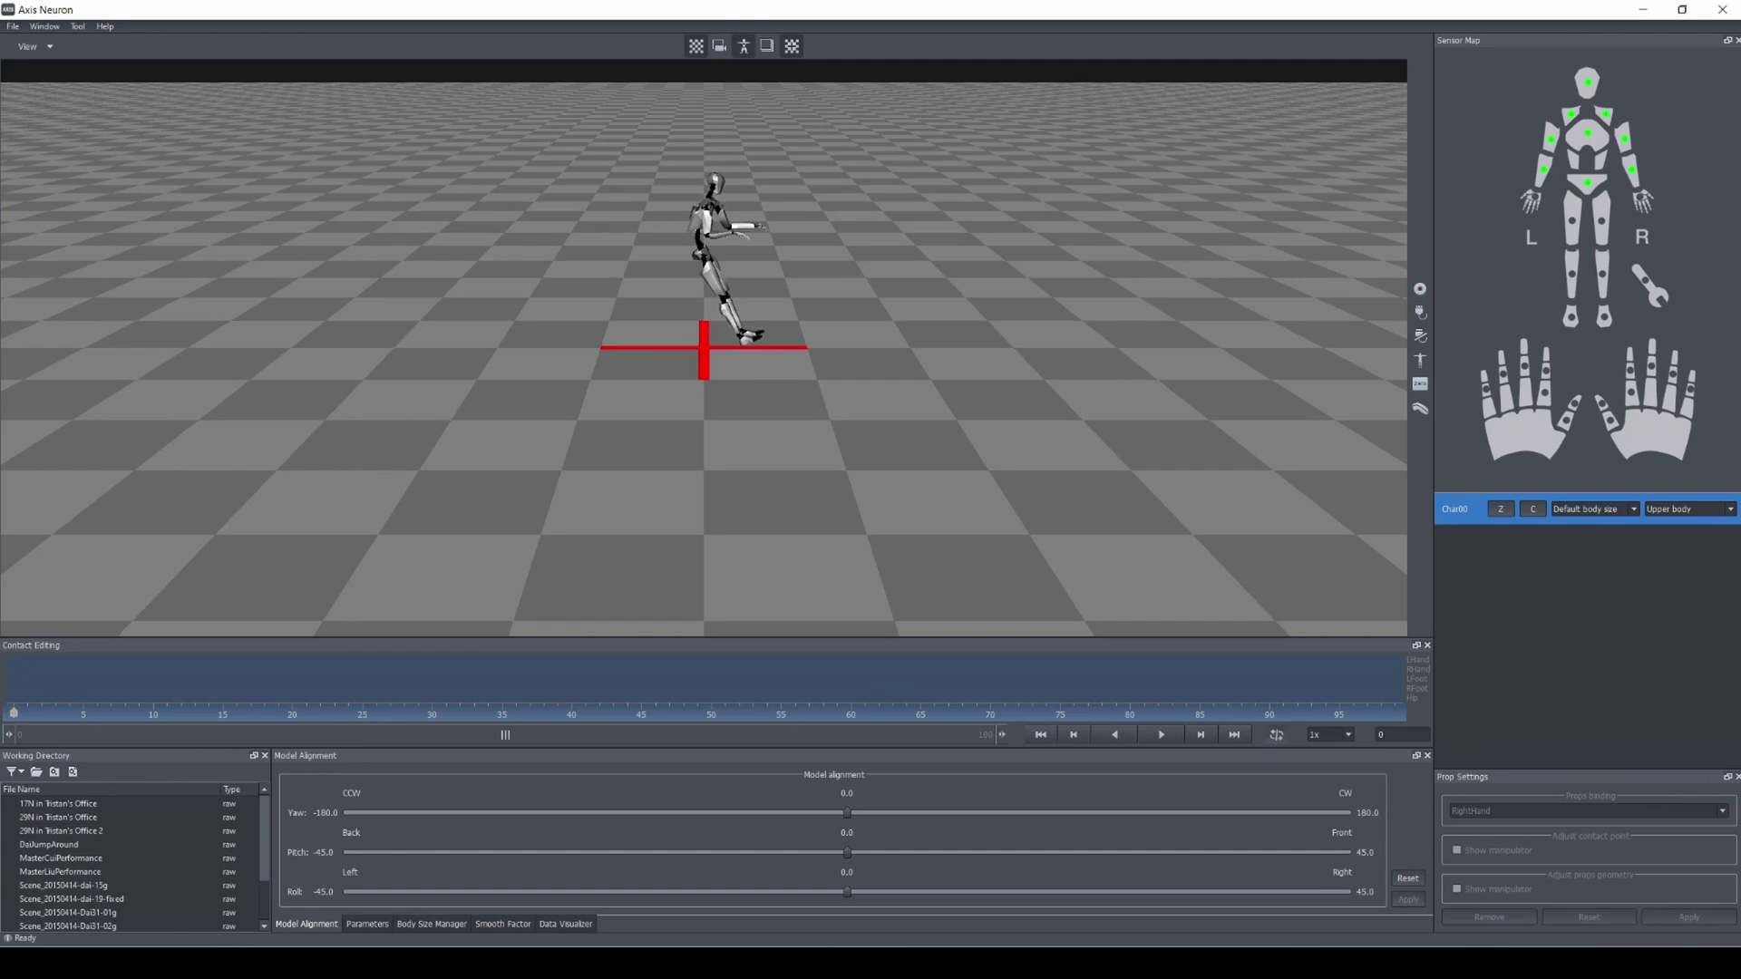
Step: Choose Female150 as the actor's body size and acknowledge the recalibration reminder
left_click(1628, 509)
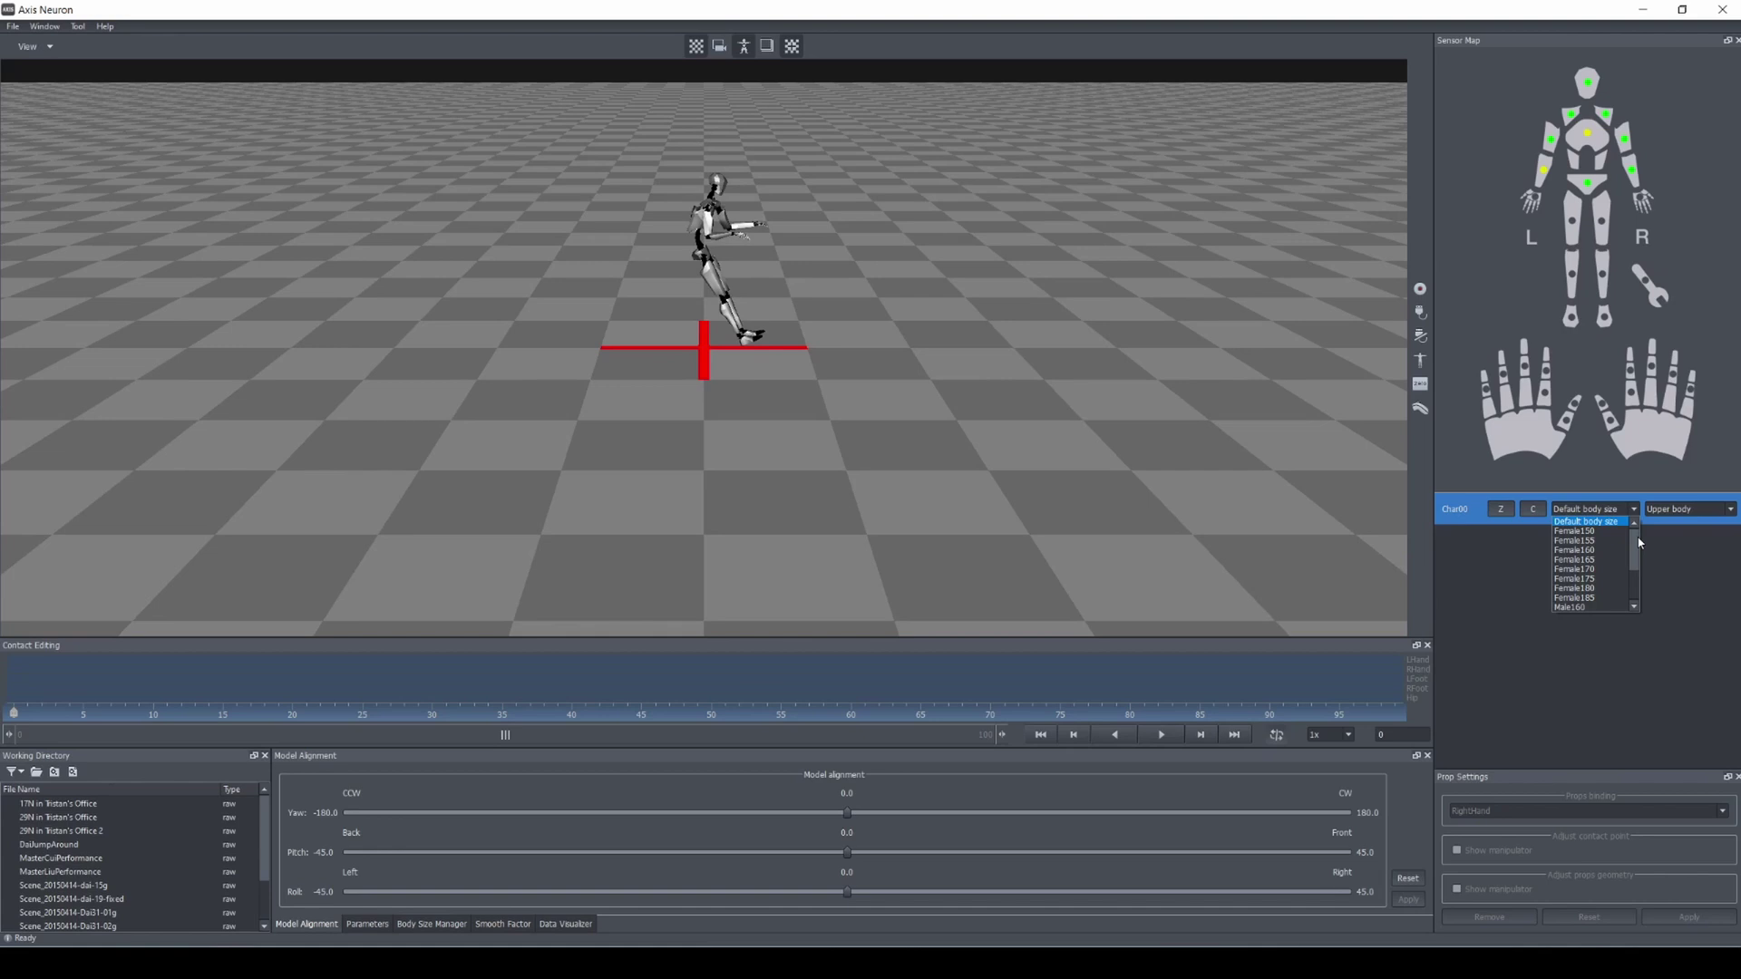
left_click_drag(1639, 540, 1640, 557)
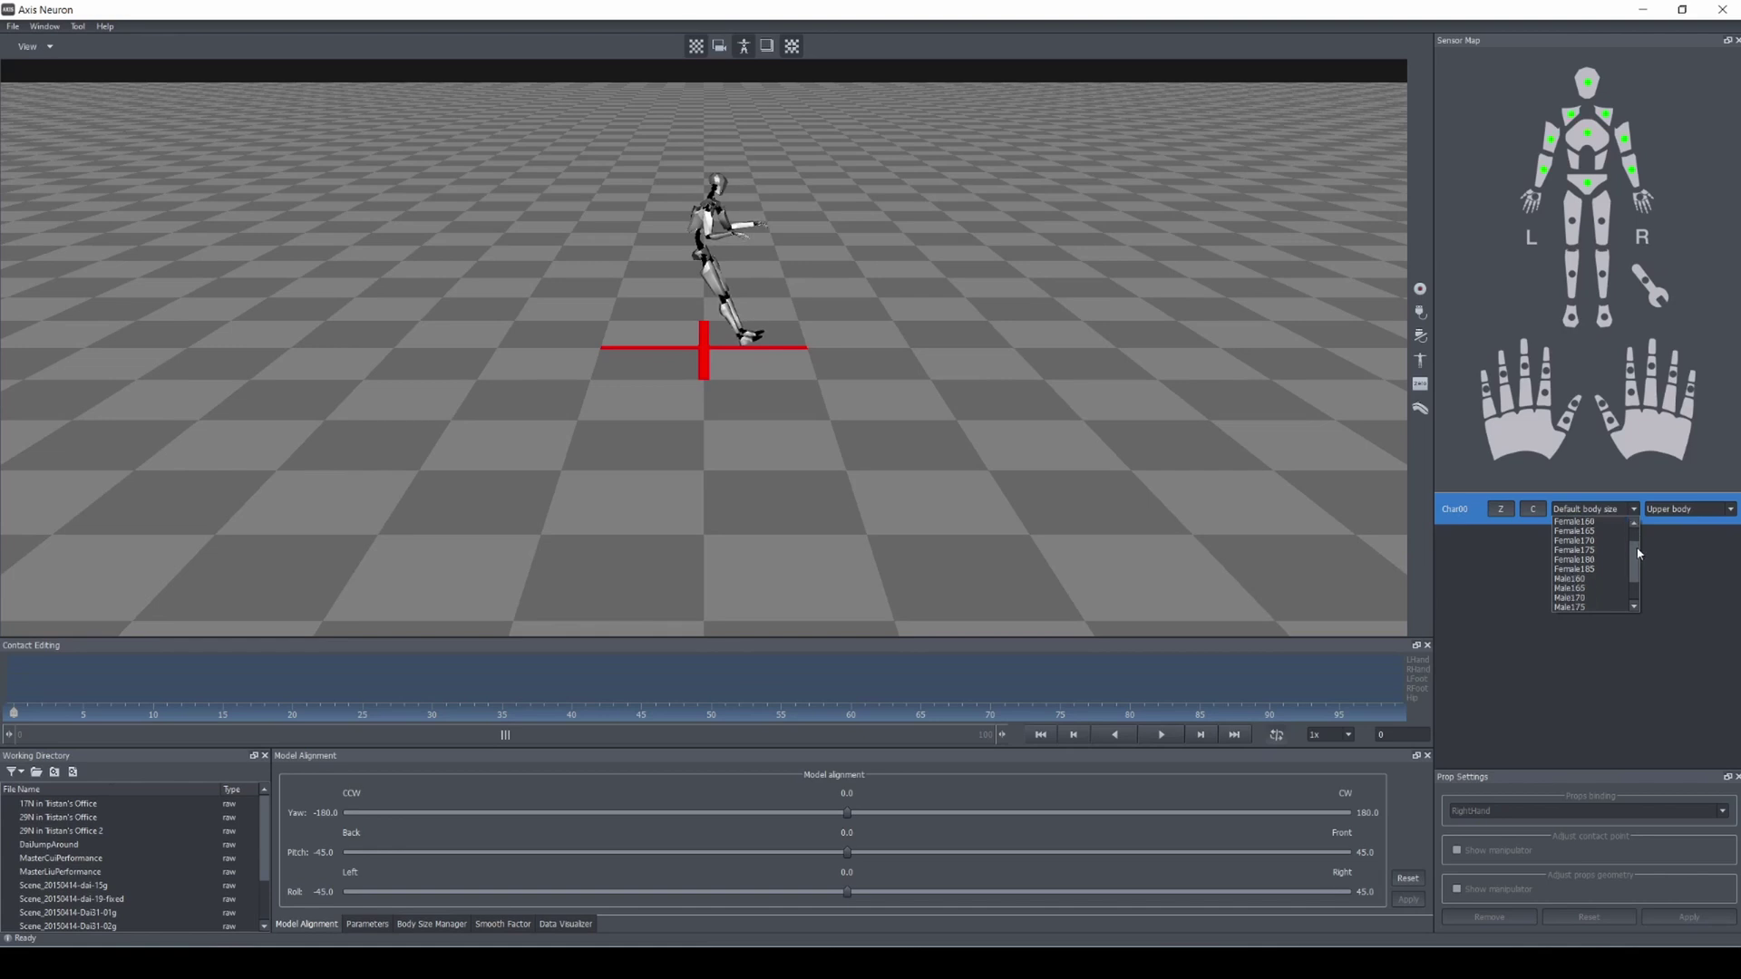
left_click_drag(1640, 551, 1640, 532)
left_click(1618, 538)
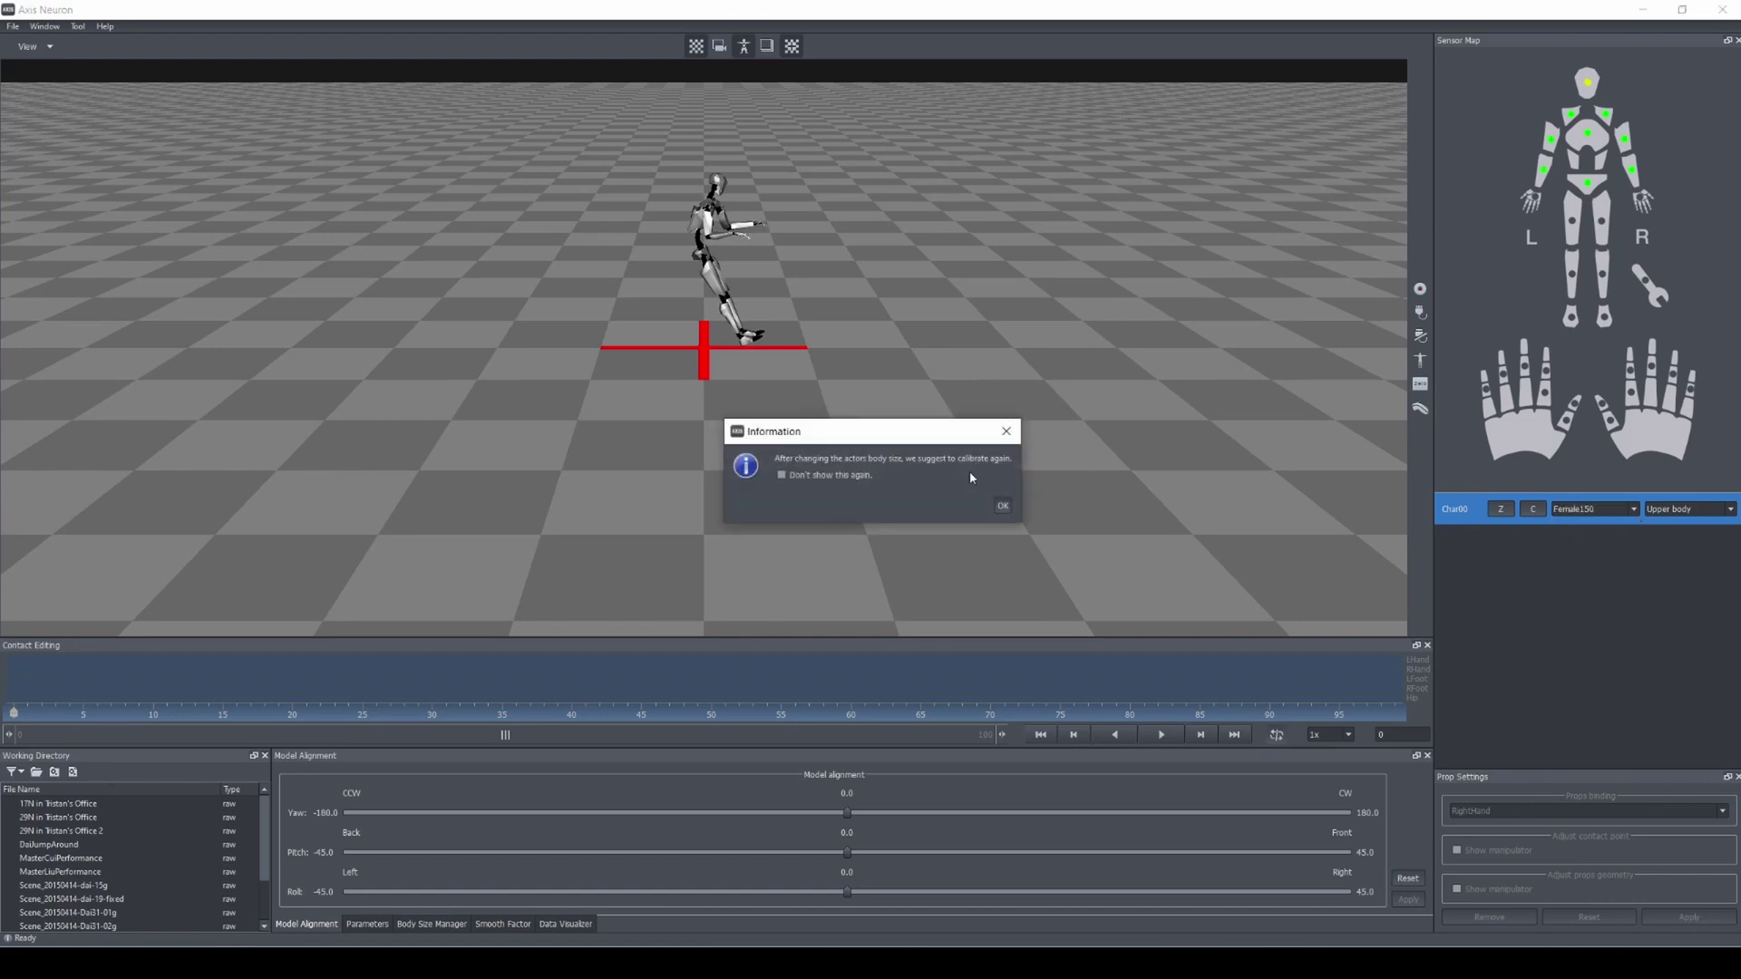
left_click(997, 503)
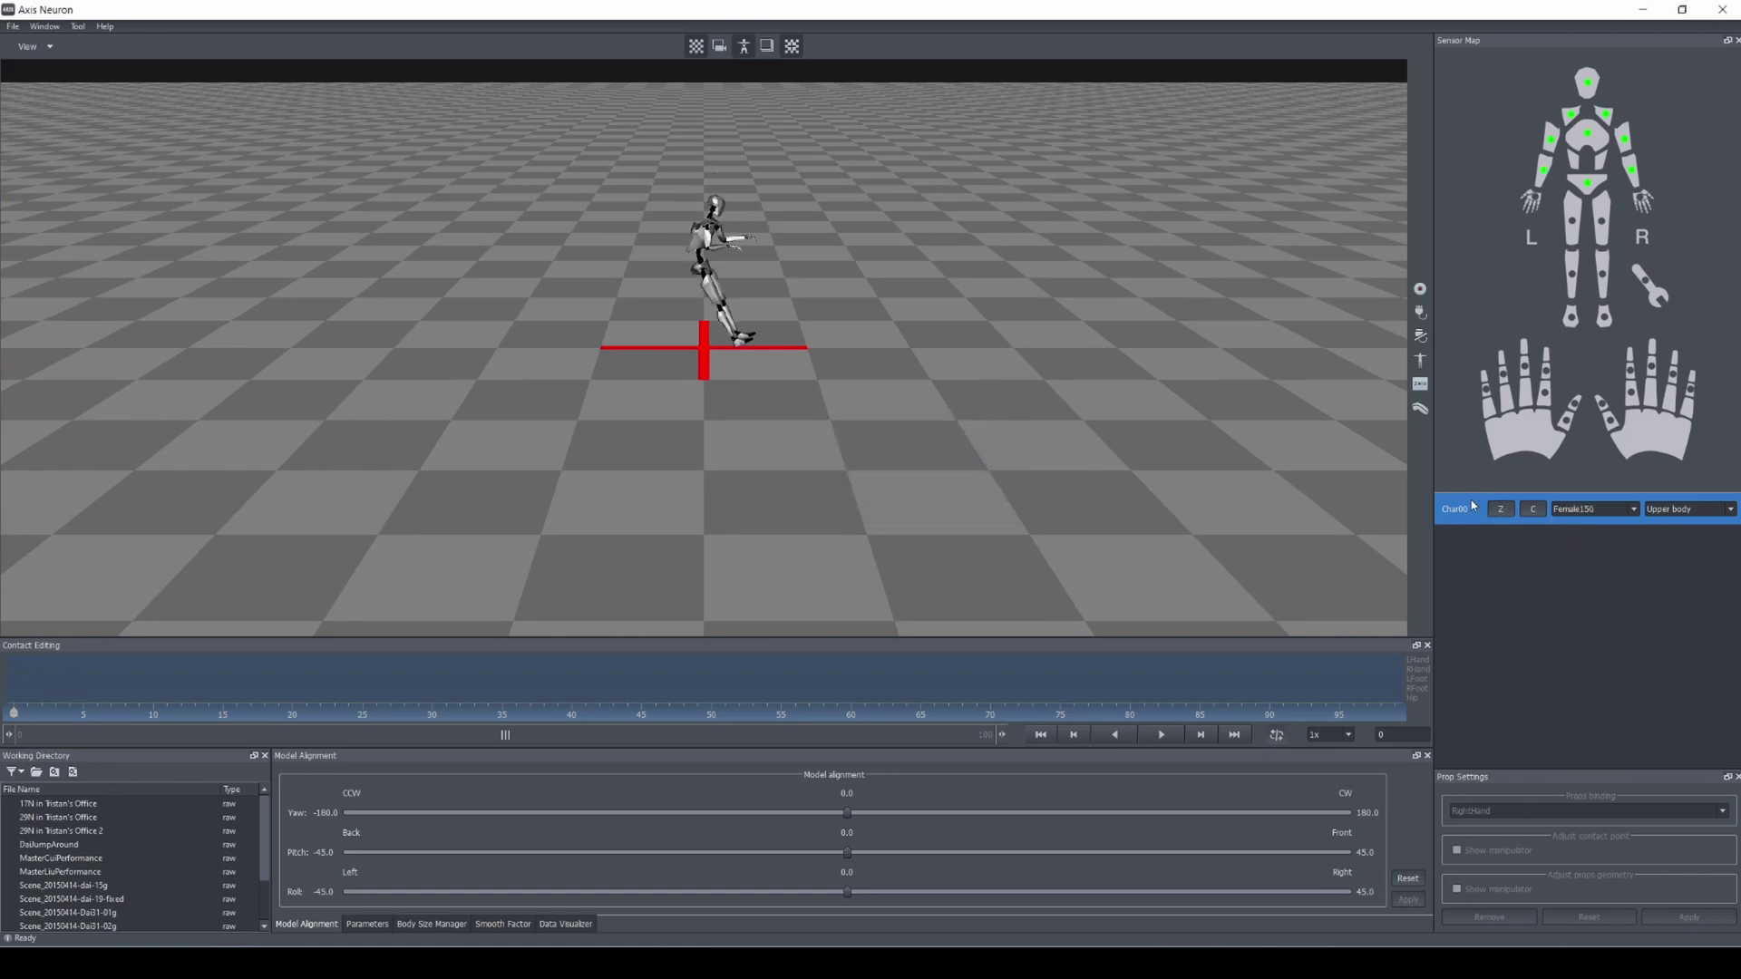
Step: Run the A-Pose and T-Pose steady-pose calibration for the Female150 body size
left_click(1422, 363)
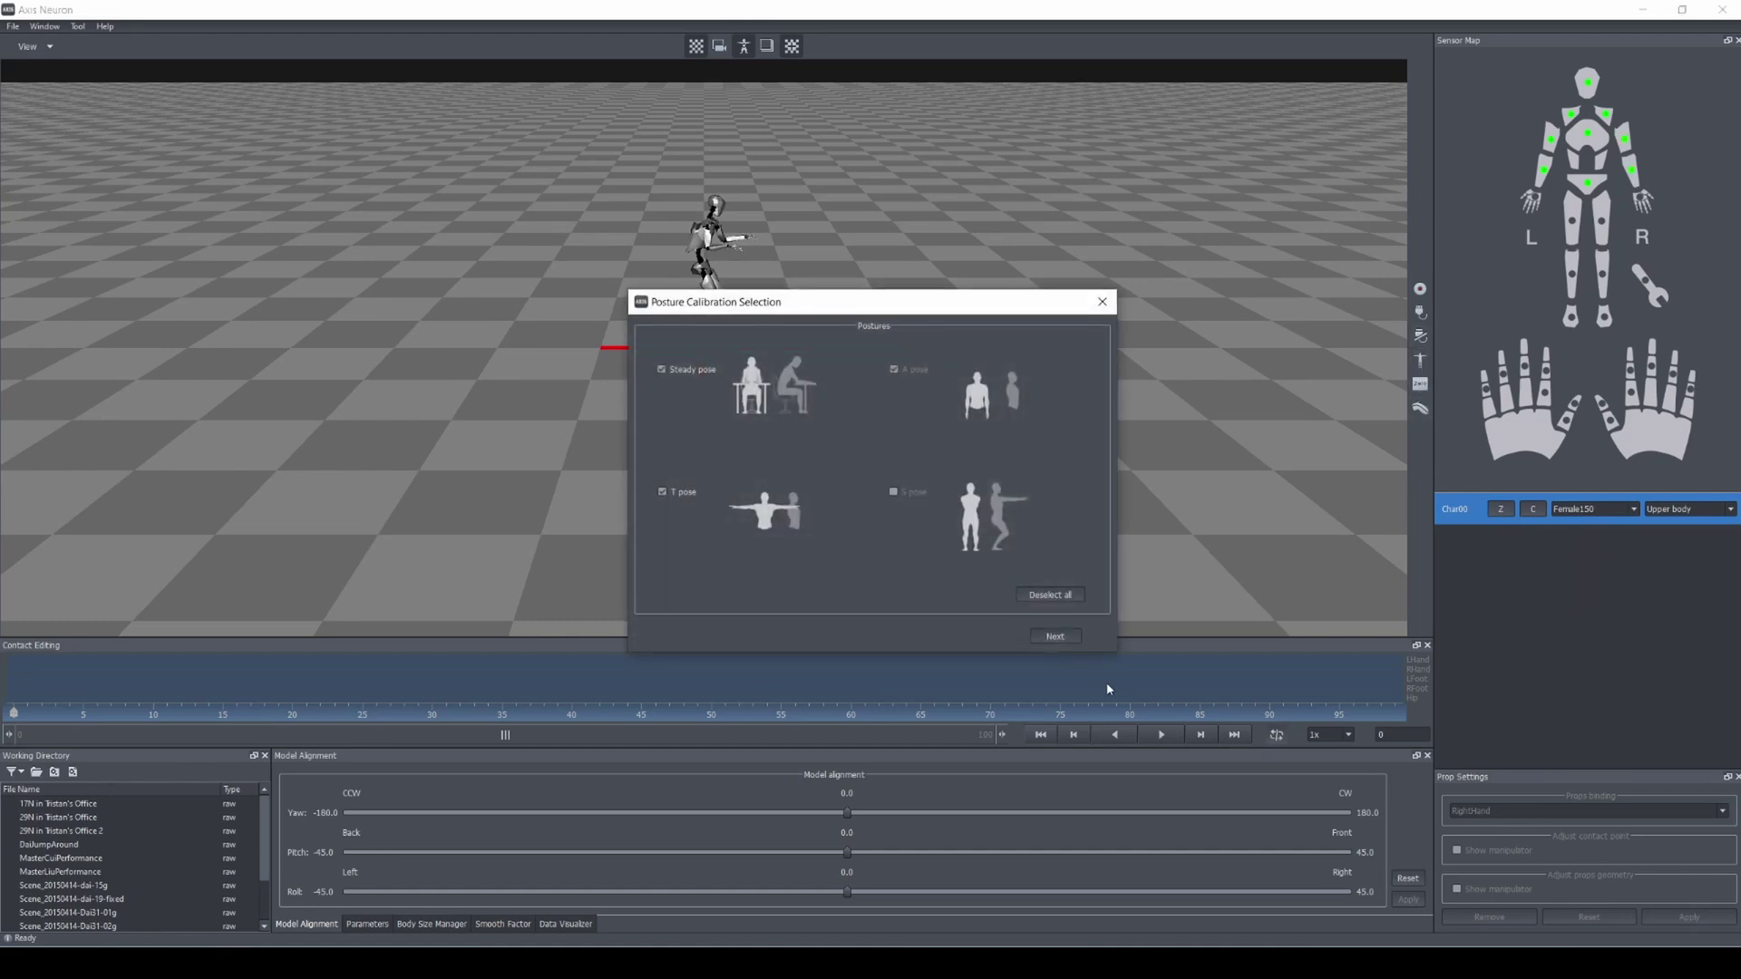
left_click(1057, 635)
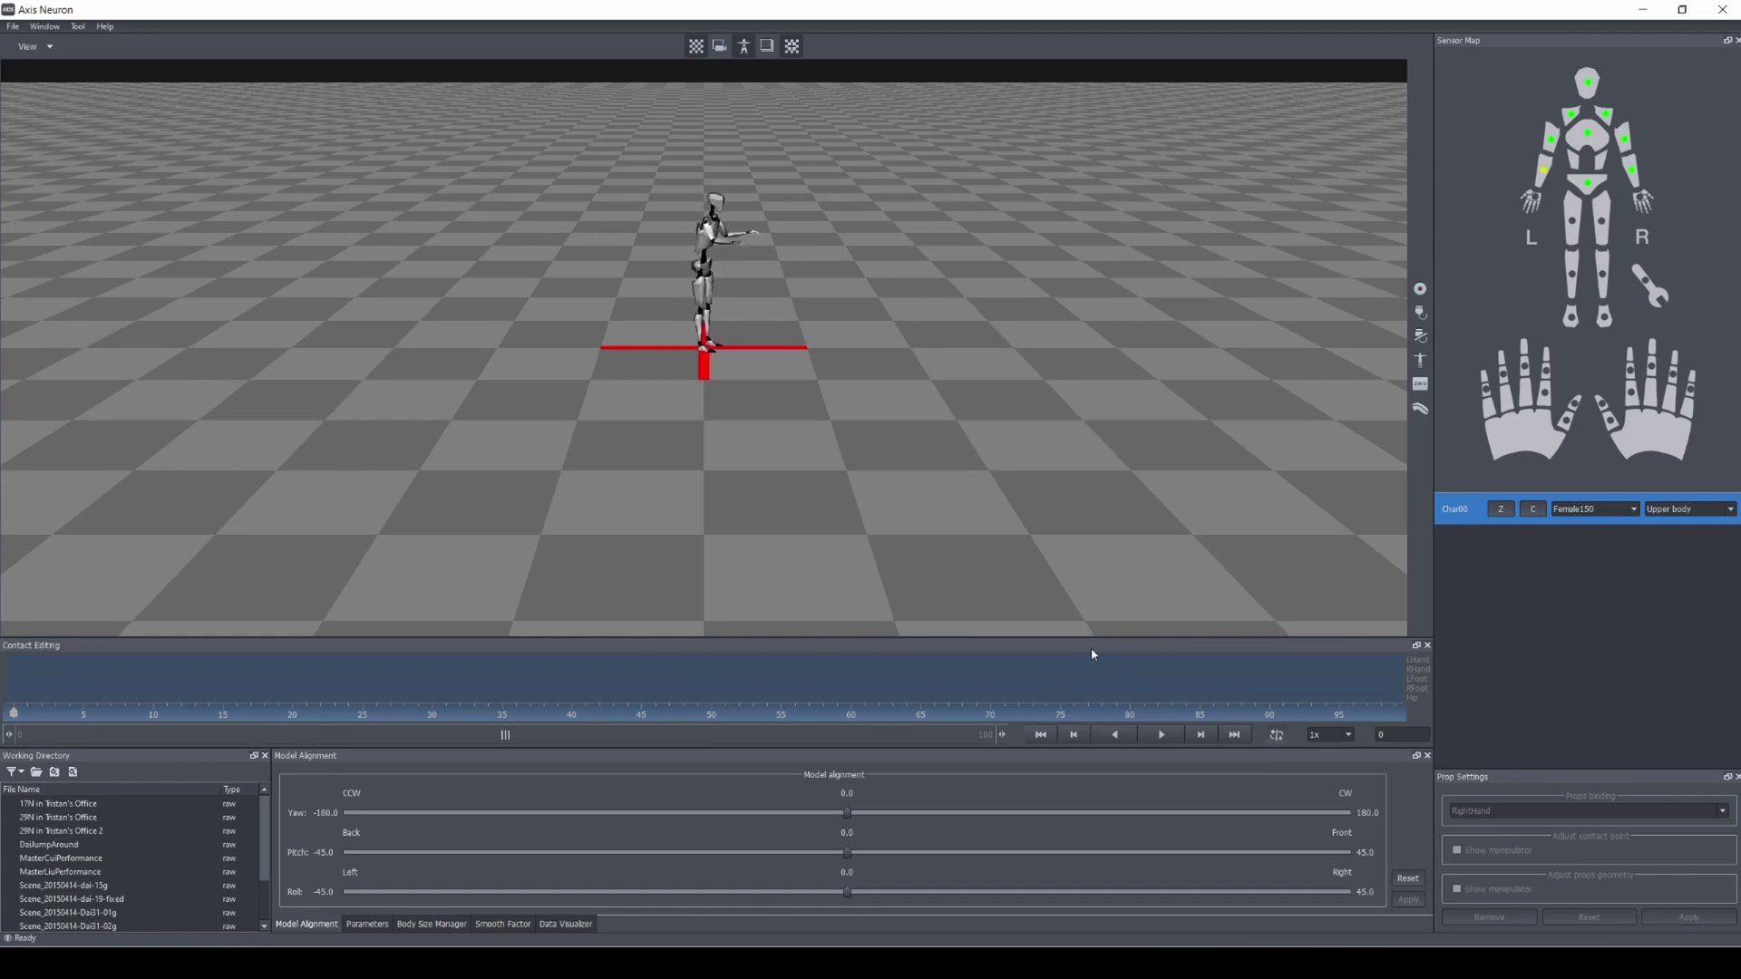
Step: Load the DaiJumpAround raw motion file from the Working Directory's Motion Files folder
left_click(509, 759)
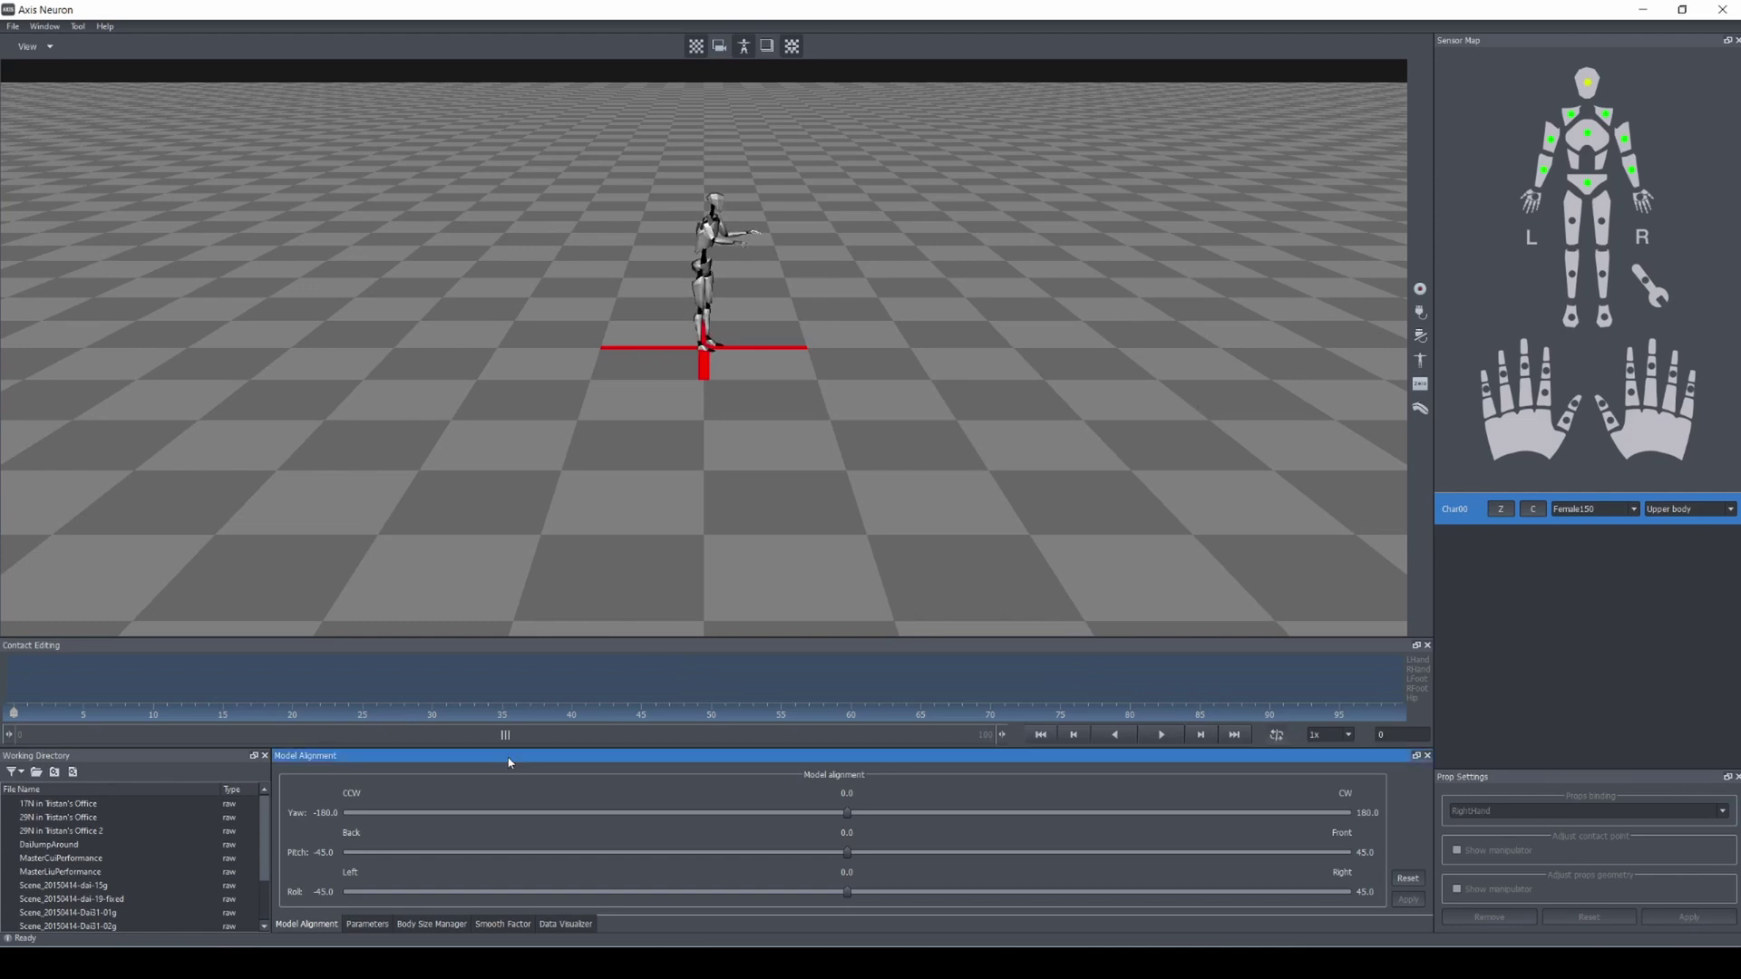
left_click_drag(266, 830, 267, 838)
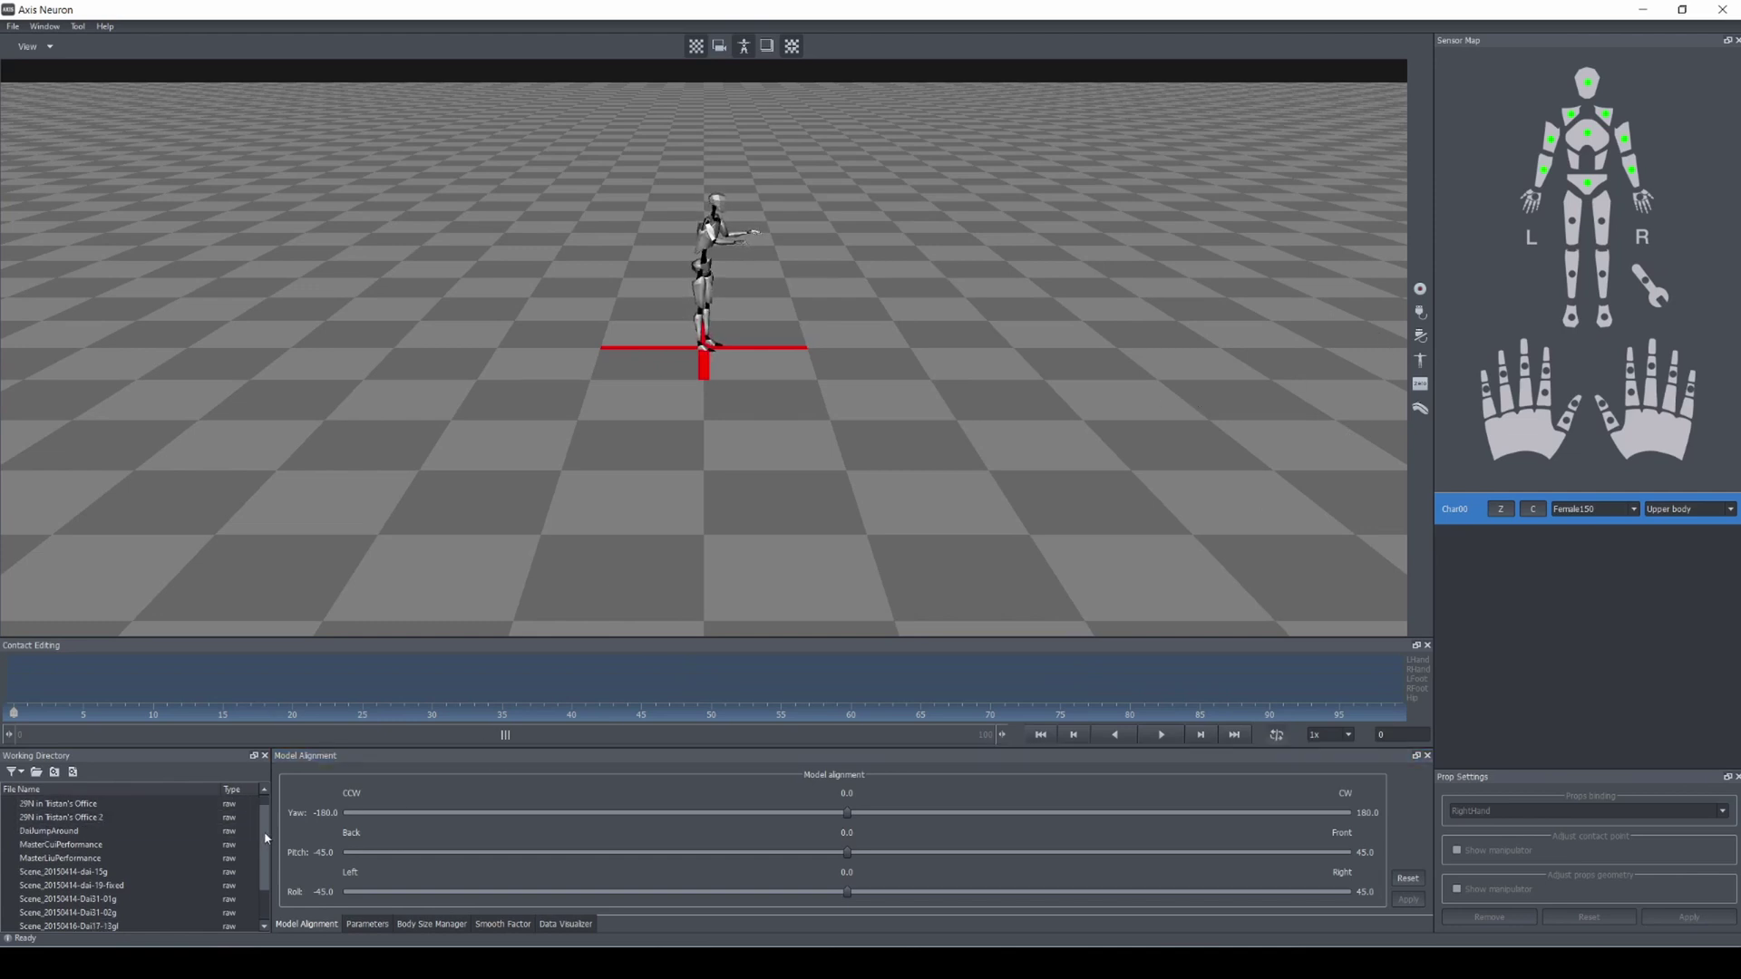
scroll(118, 829, "up", 1)
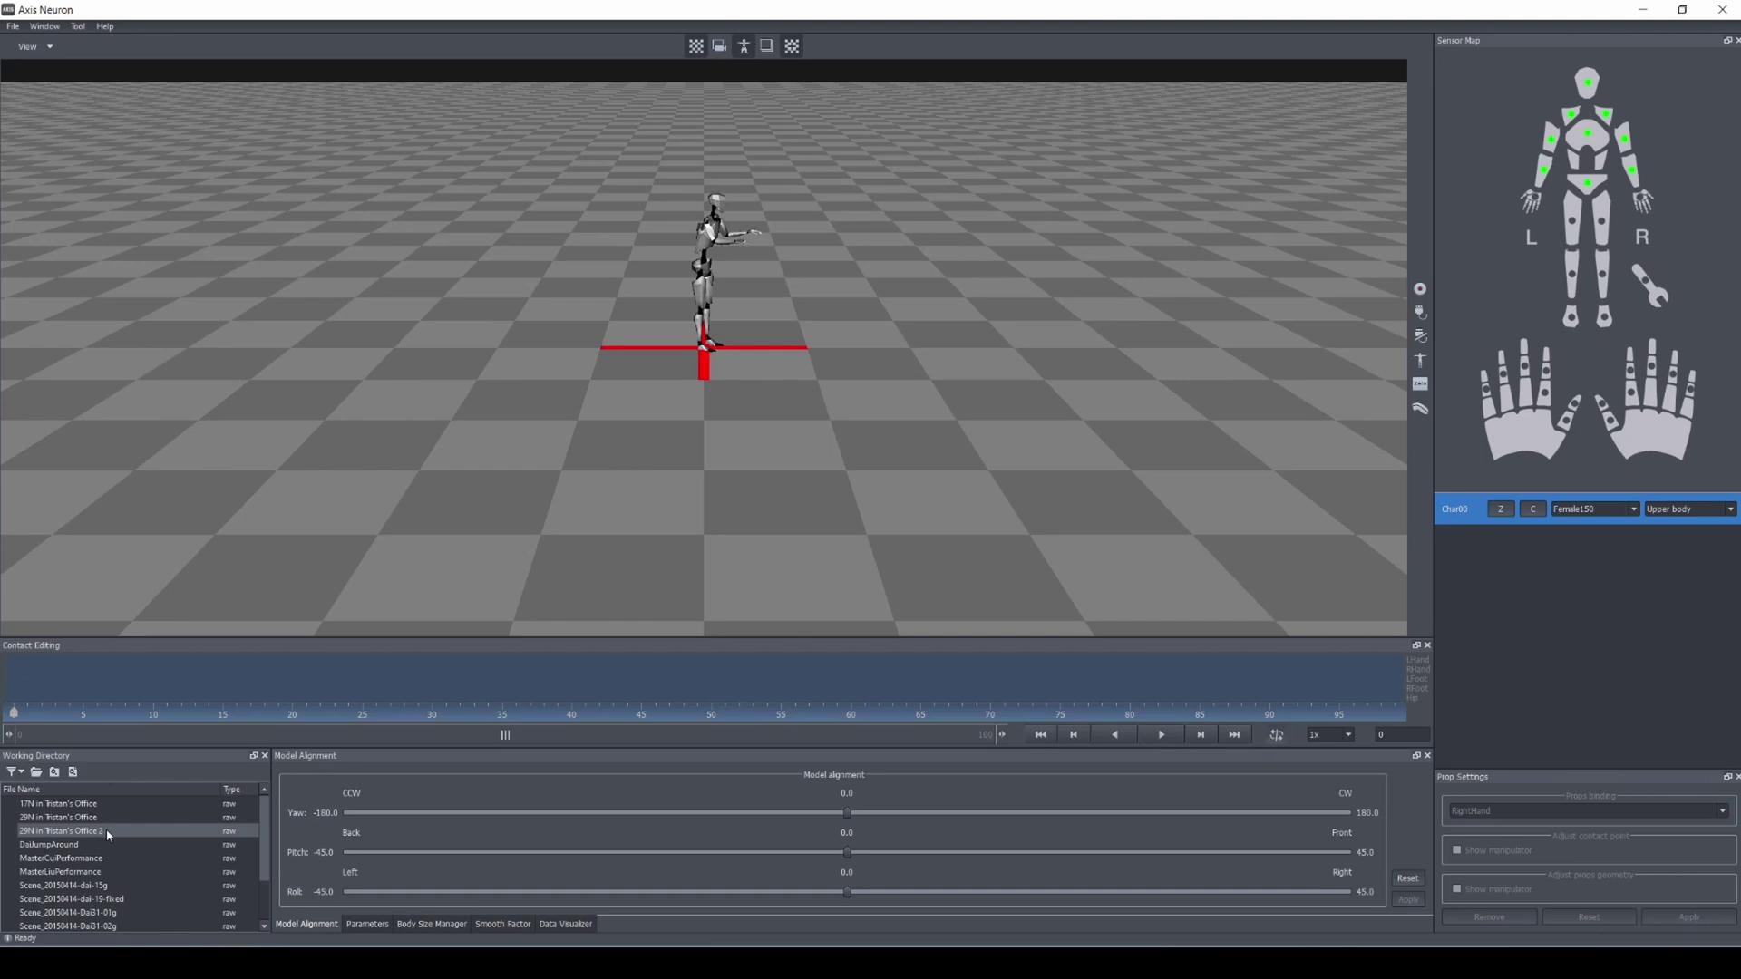
scroll(105, 819, "down", 2)
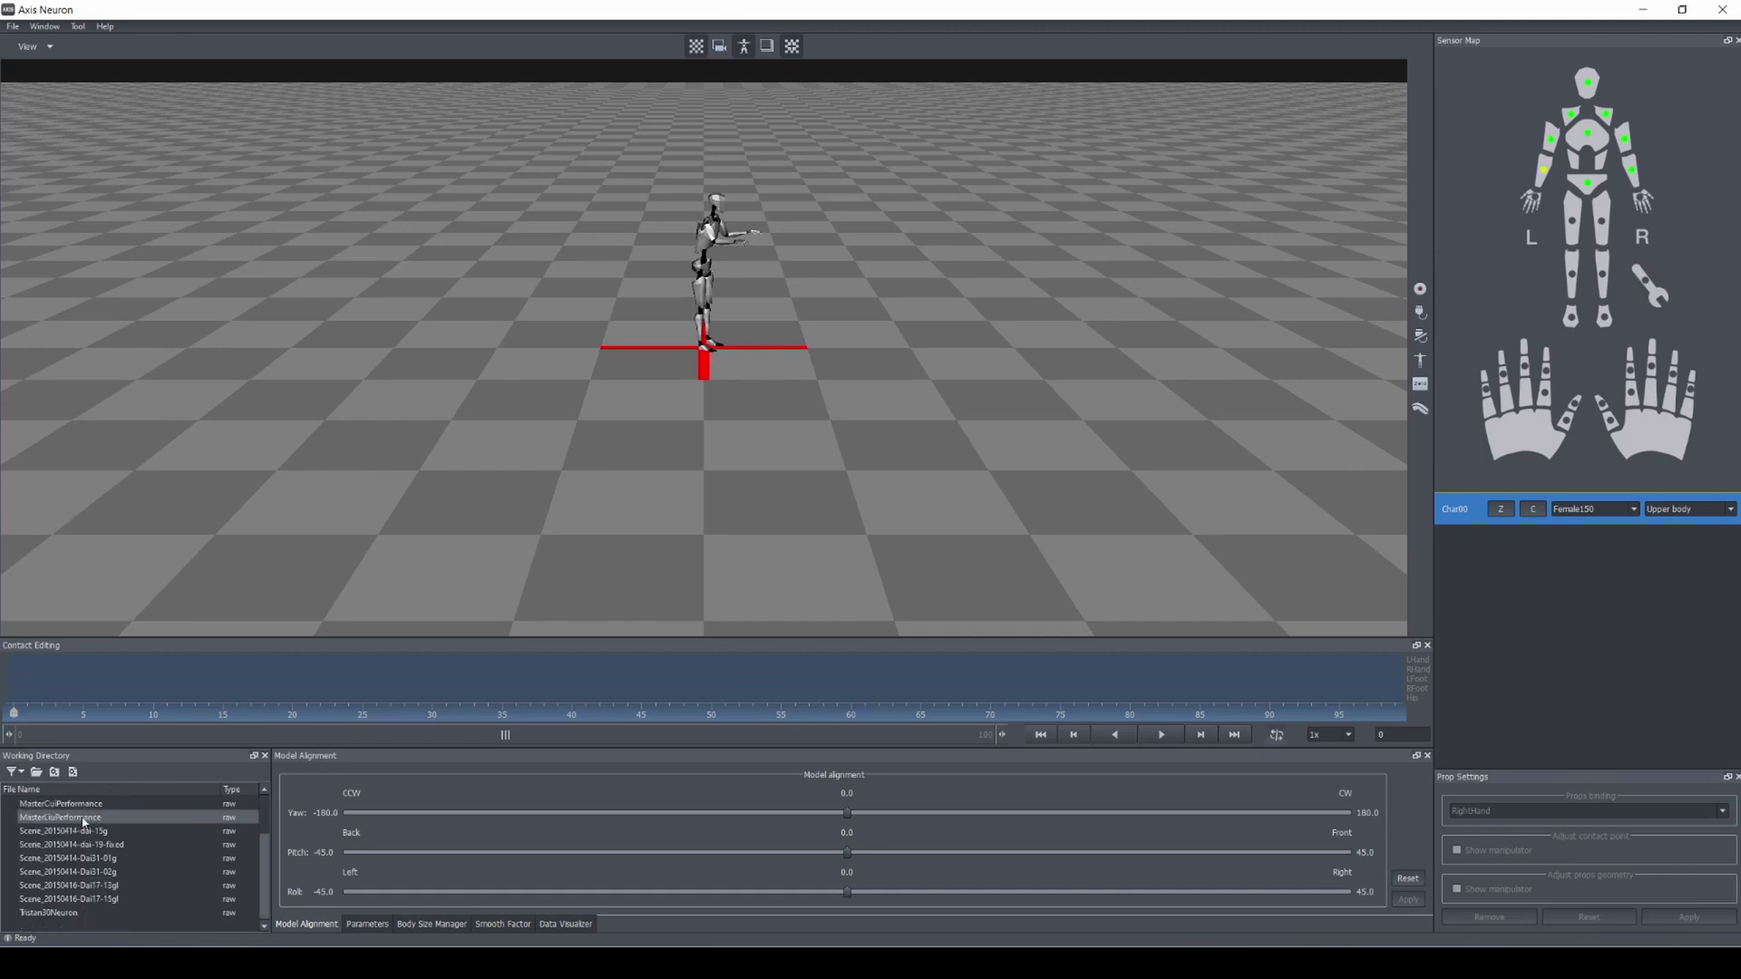
left_click(37, 774)
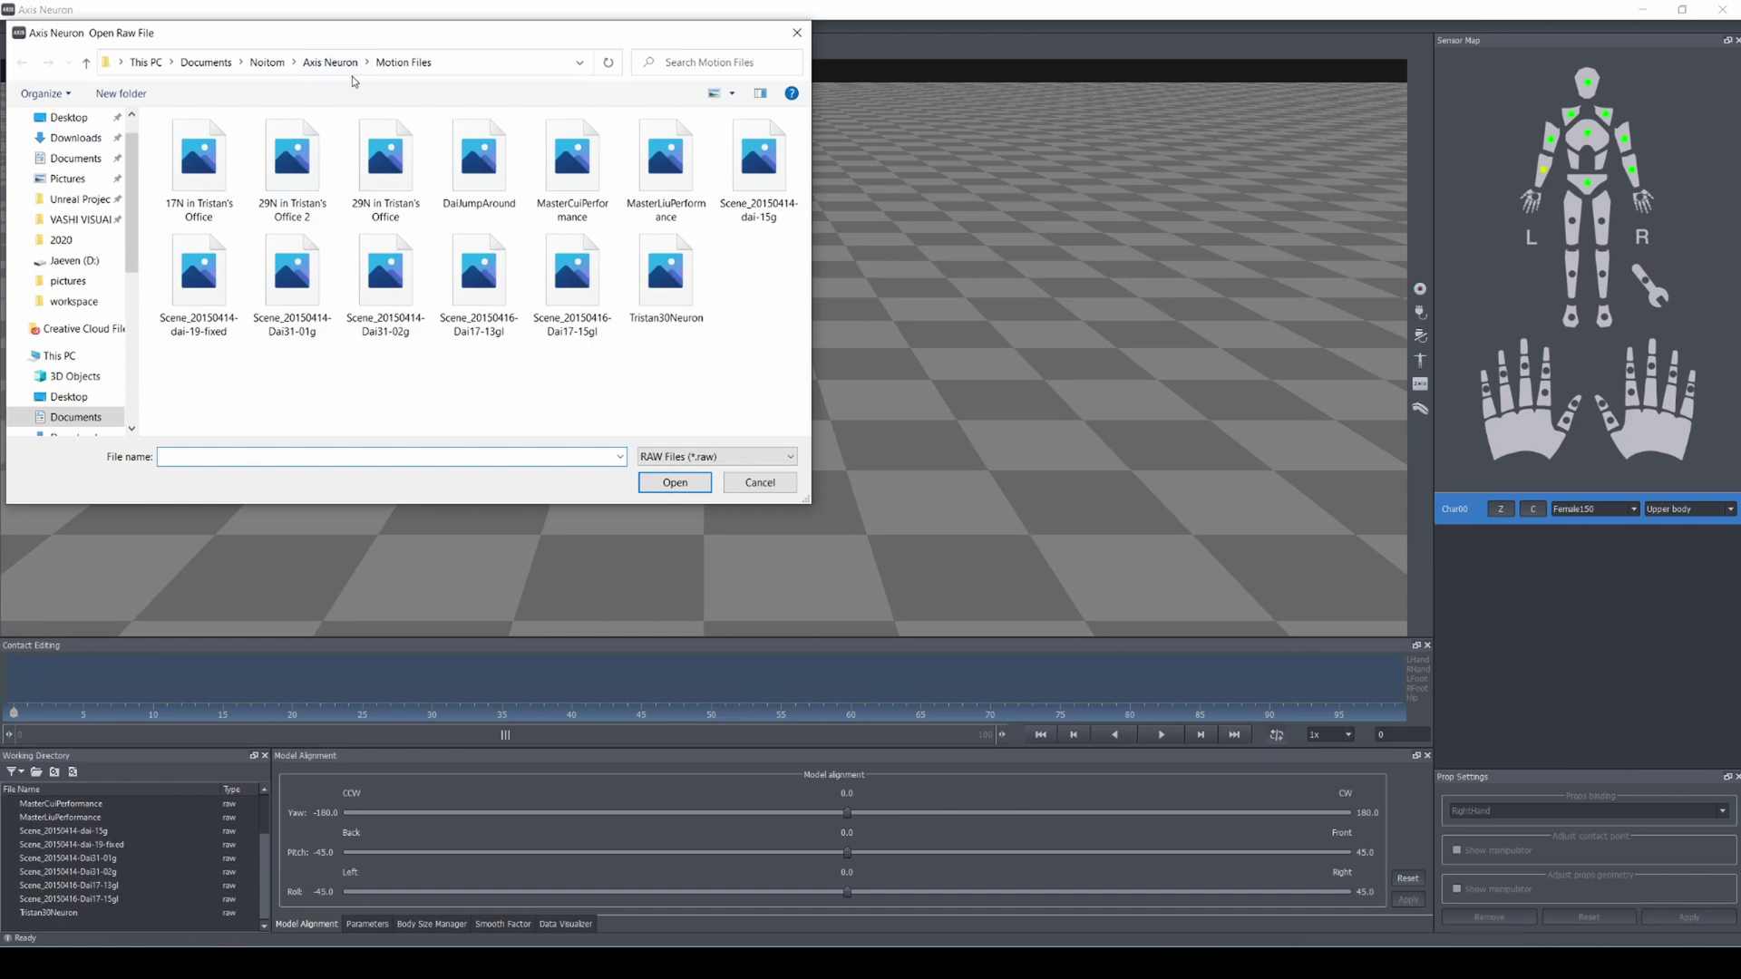
double_click(486, 181)
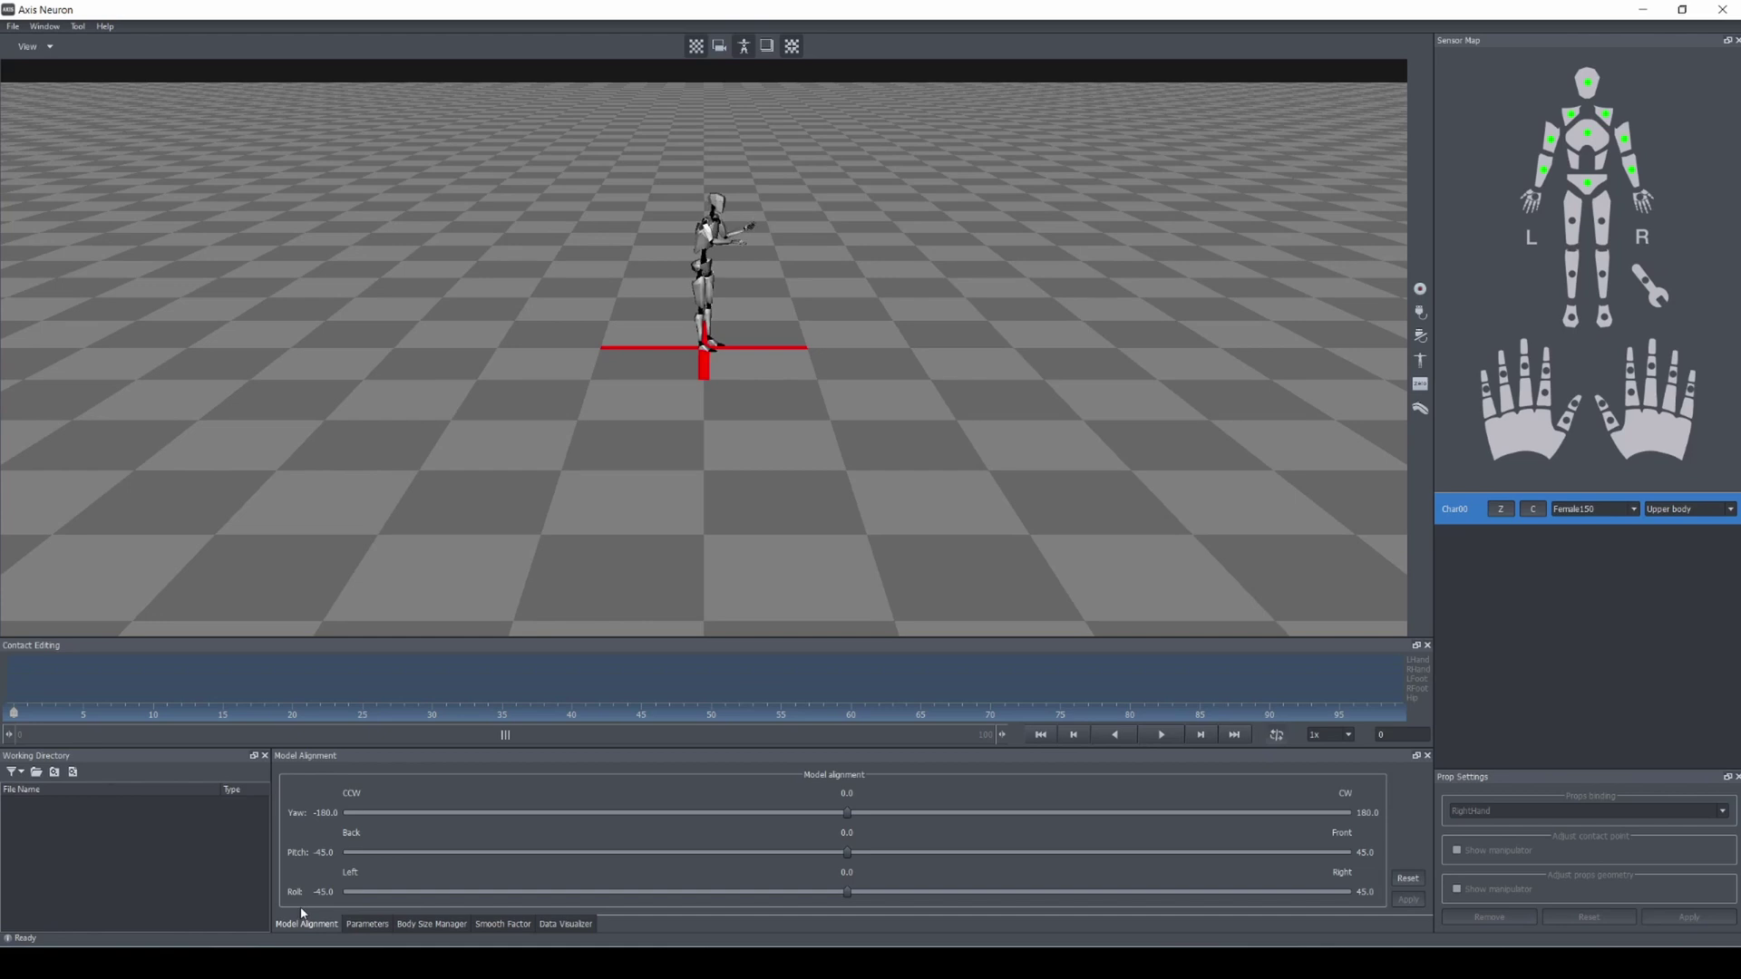
Step: Bring iClone 7 to the front and zoom in on CC_Base's head and upper body
left_click(272, 884)
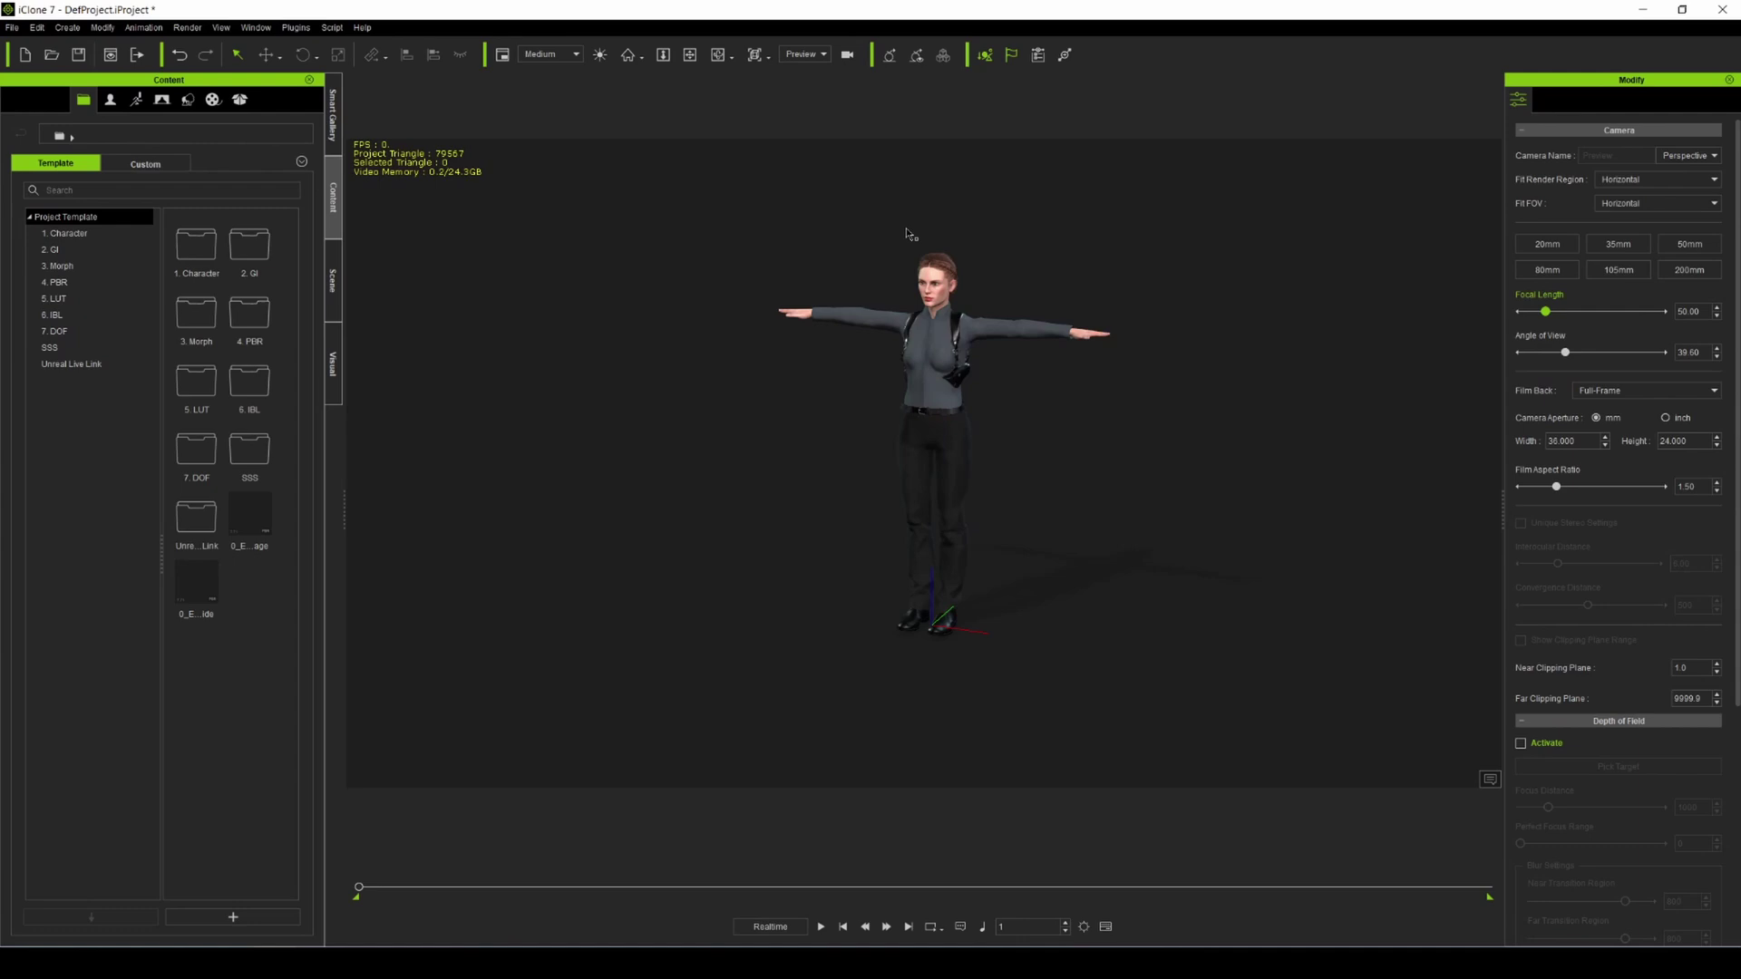
scroll(912, 234, "up", 5)
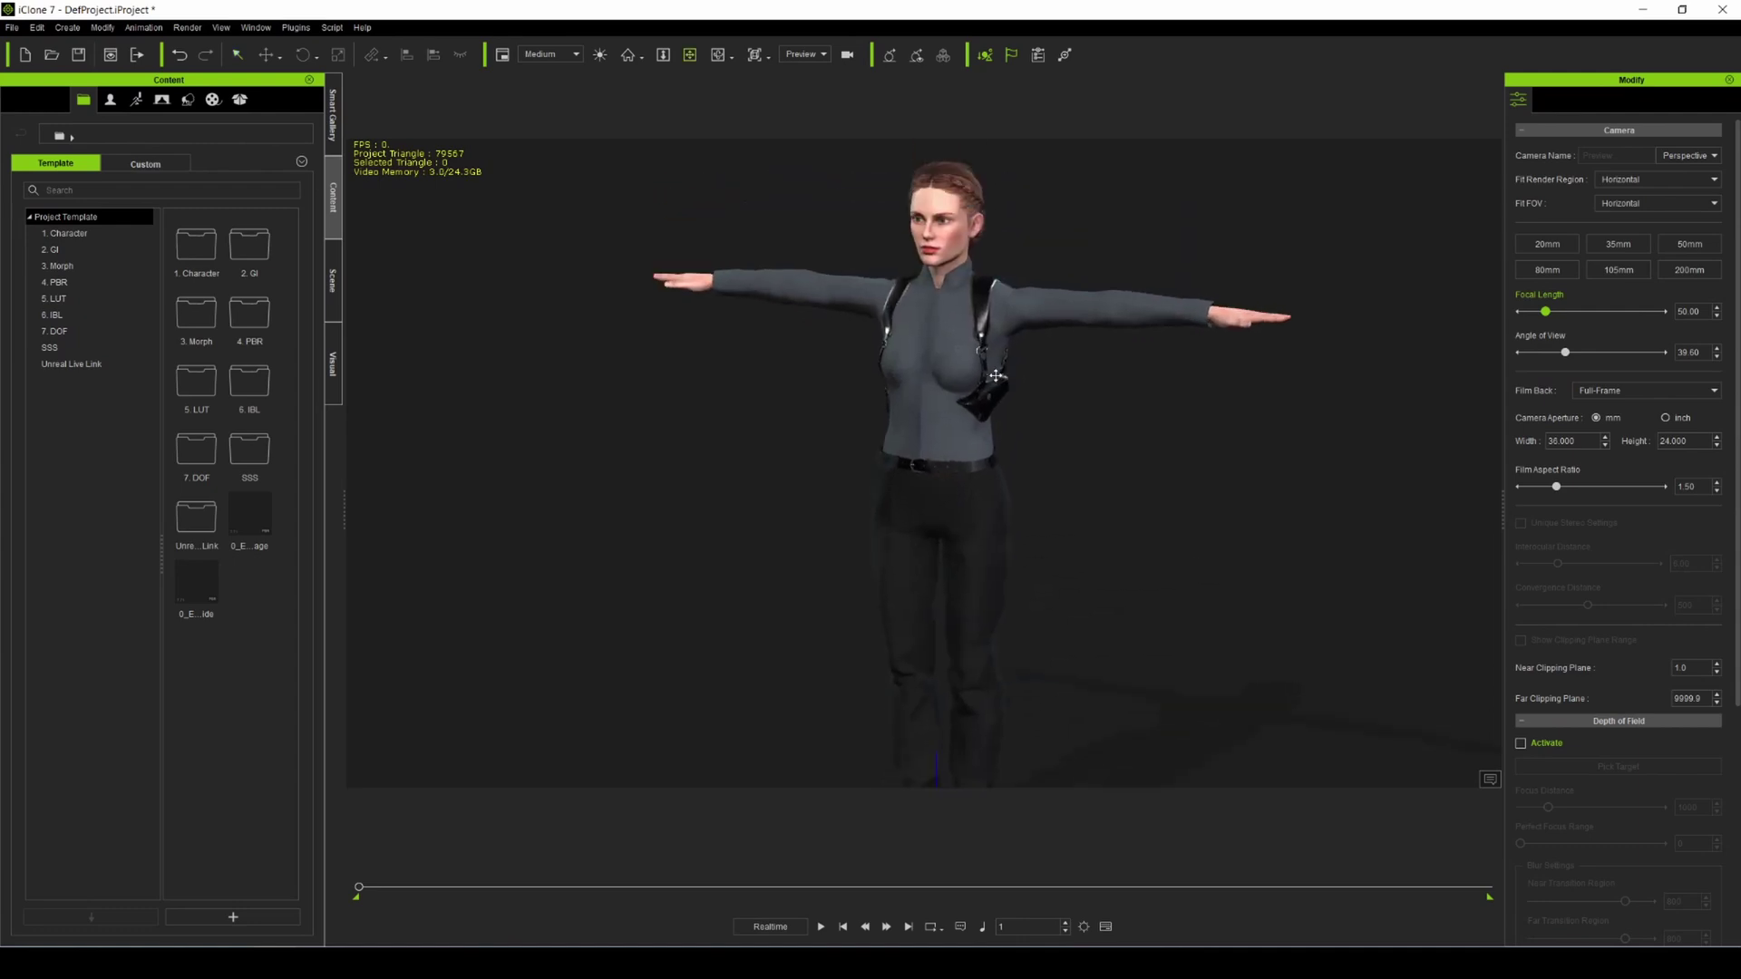
scroll(996, 375, "up", 5)
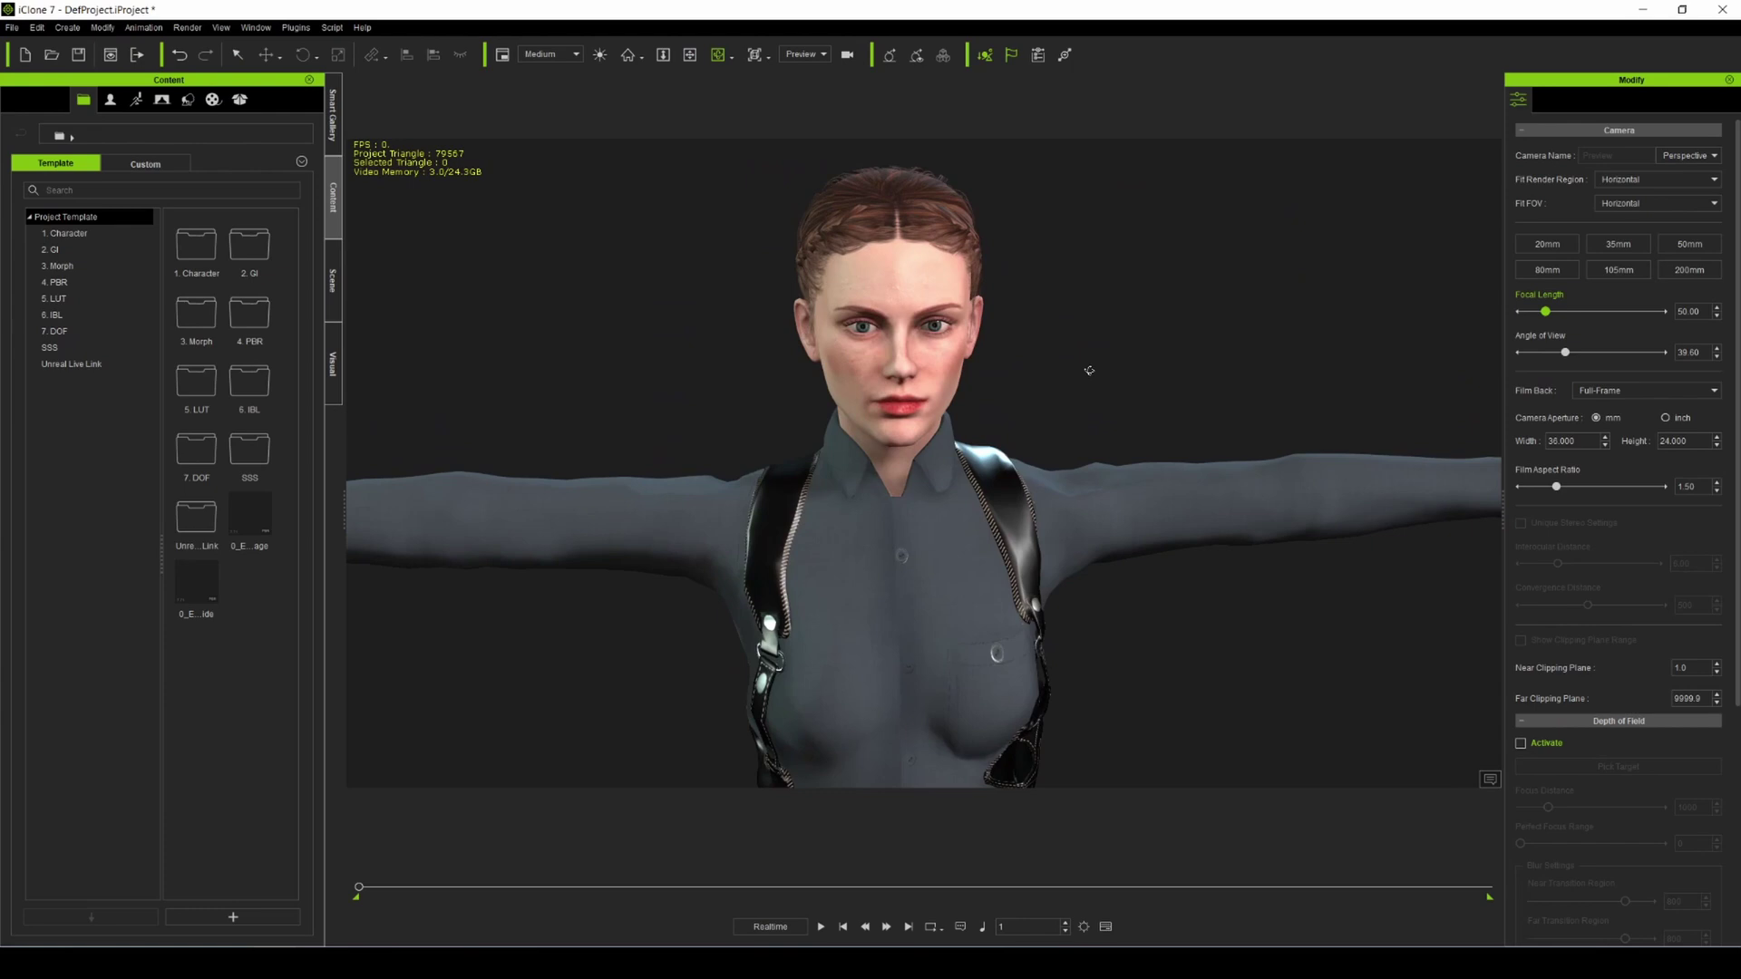
Step: Launch Reallusion Hub from the system tray, shift it left and stretch it to list Character Creator 3
left_click(302, 28)
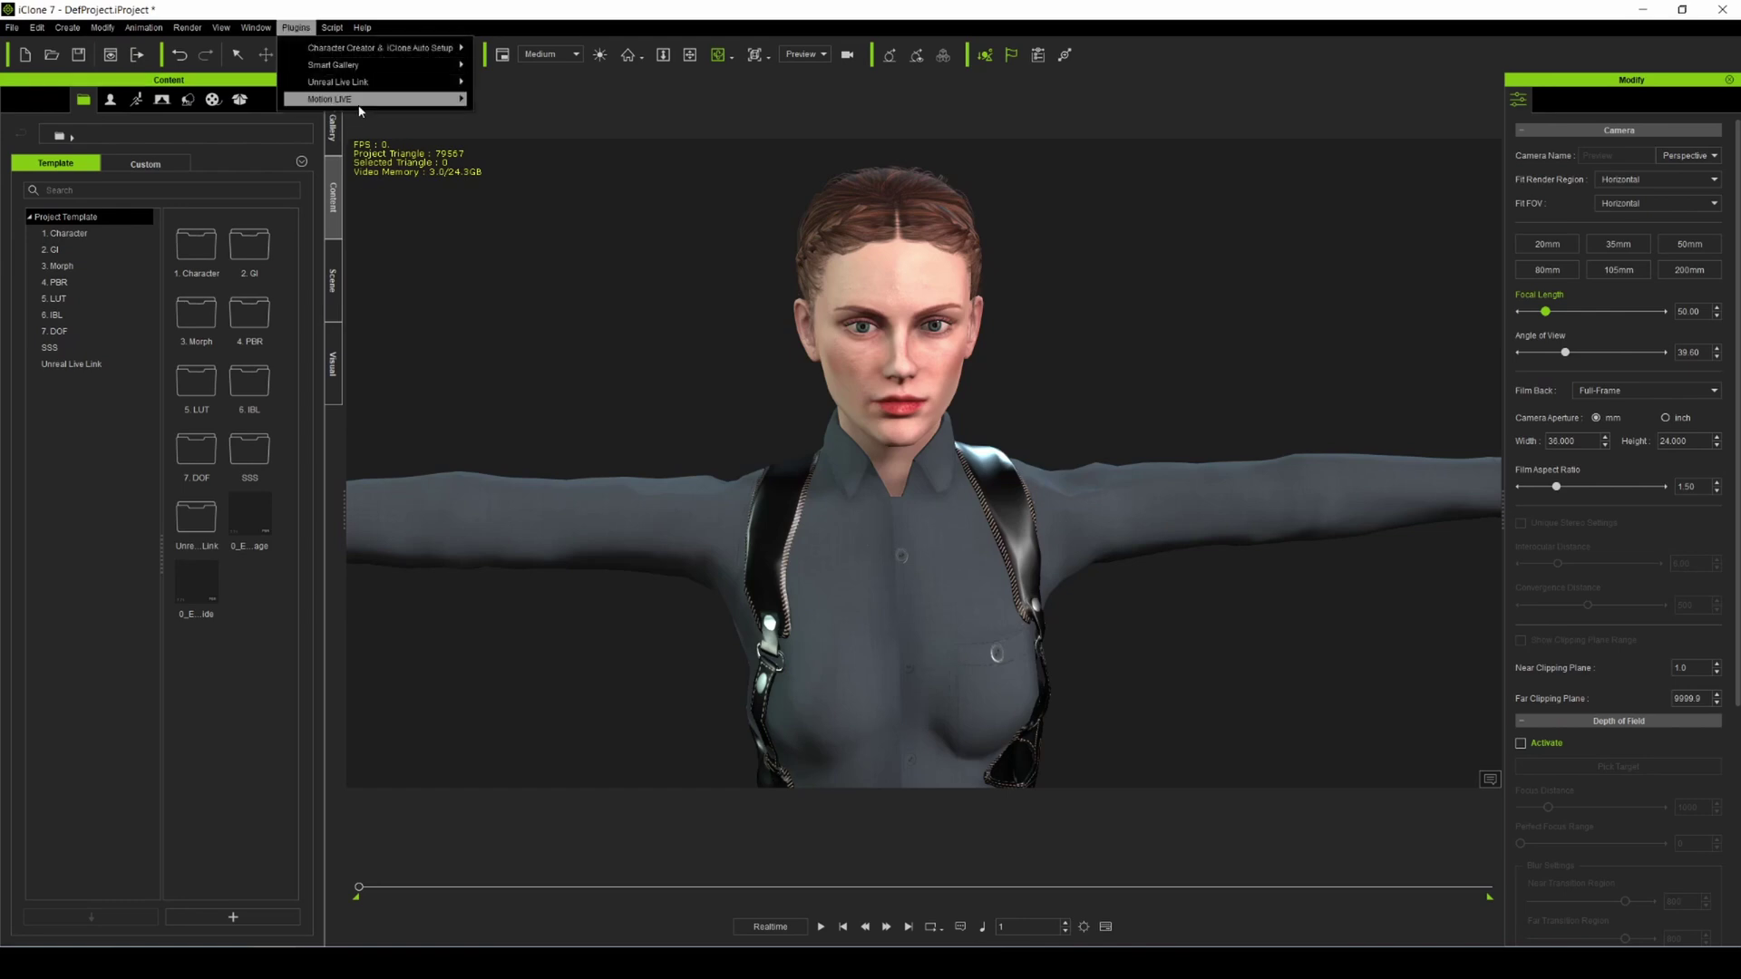
mouse_move(360, 101)
key("super")
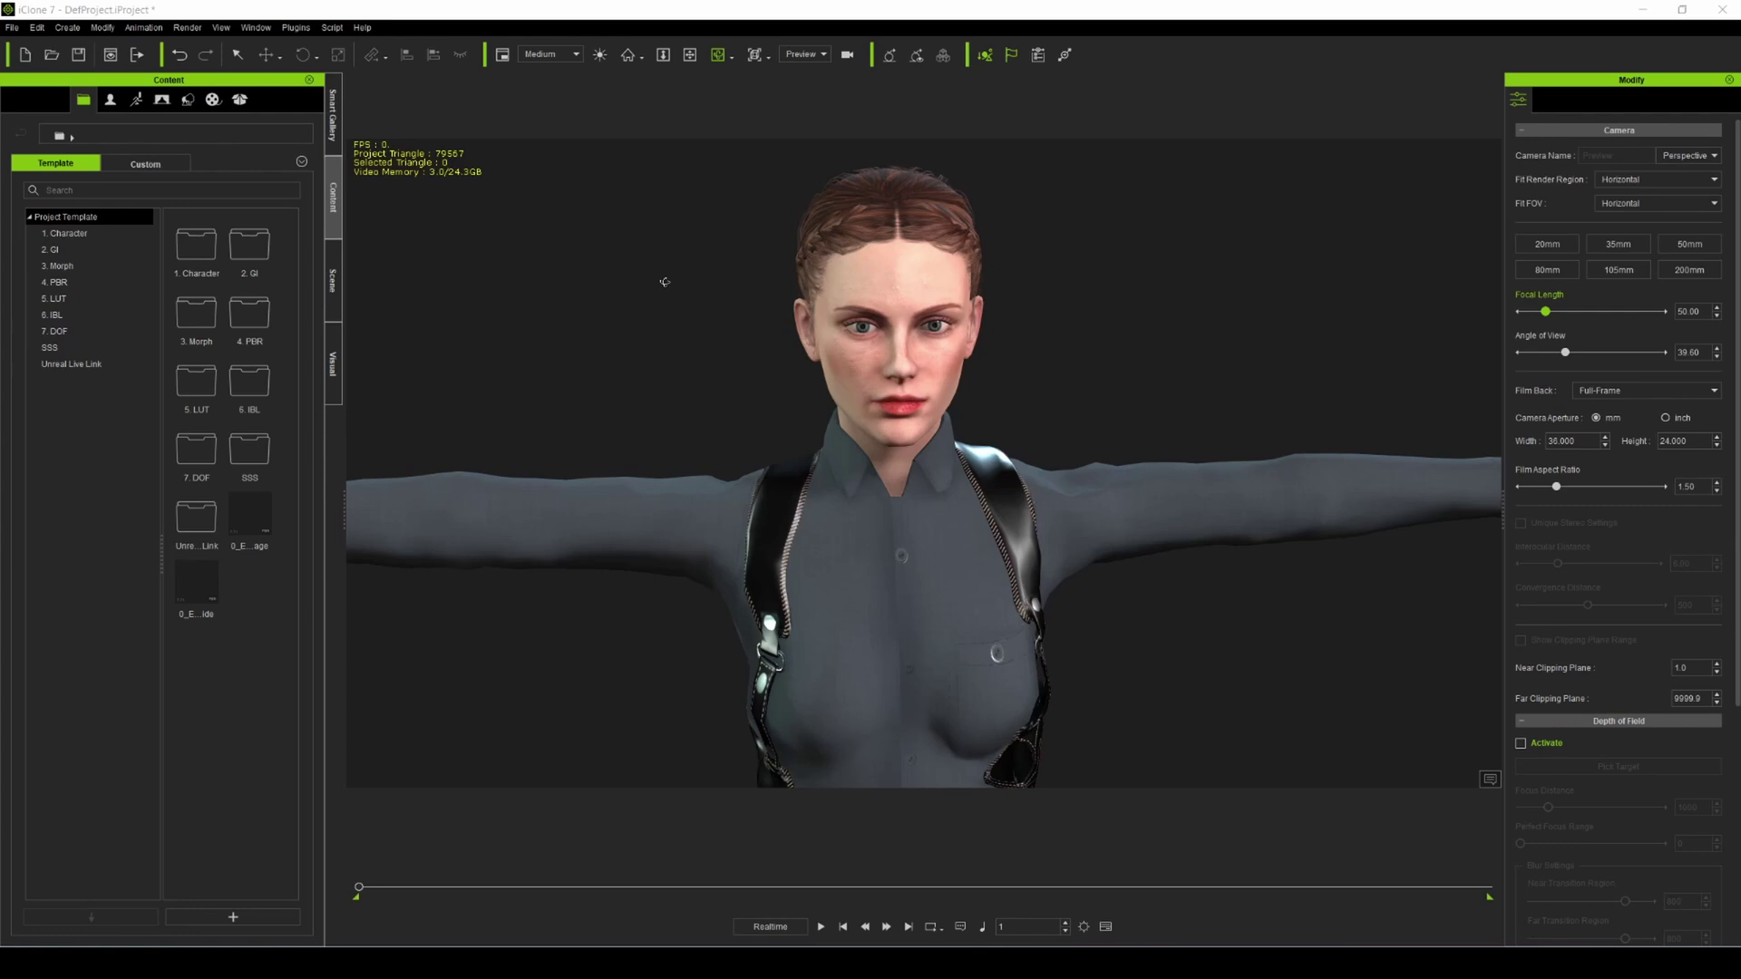
key("Escape")
left_click(1569, 847)
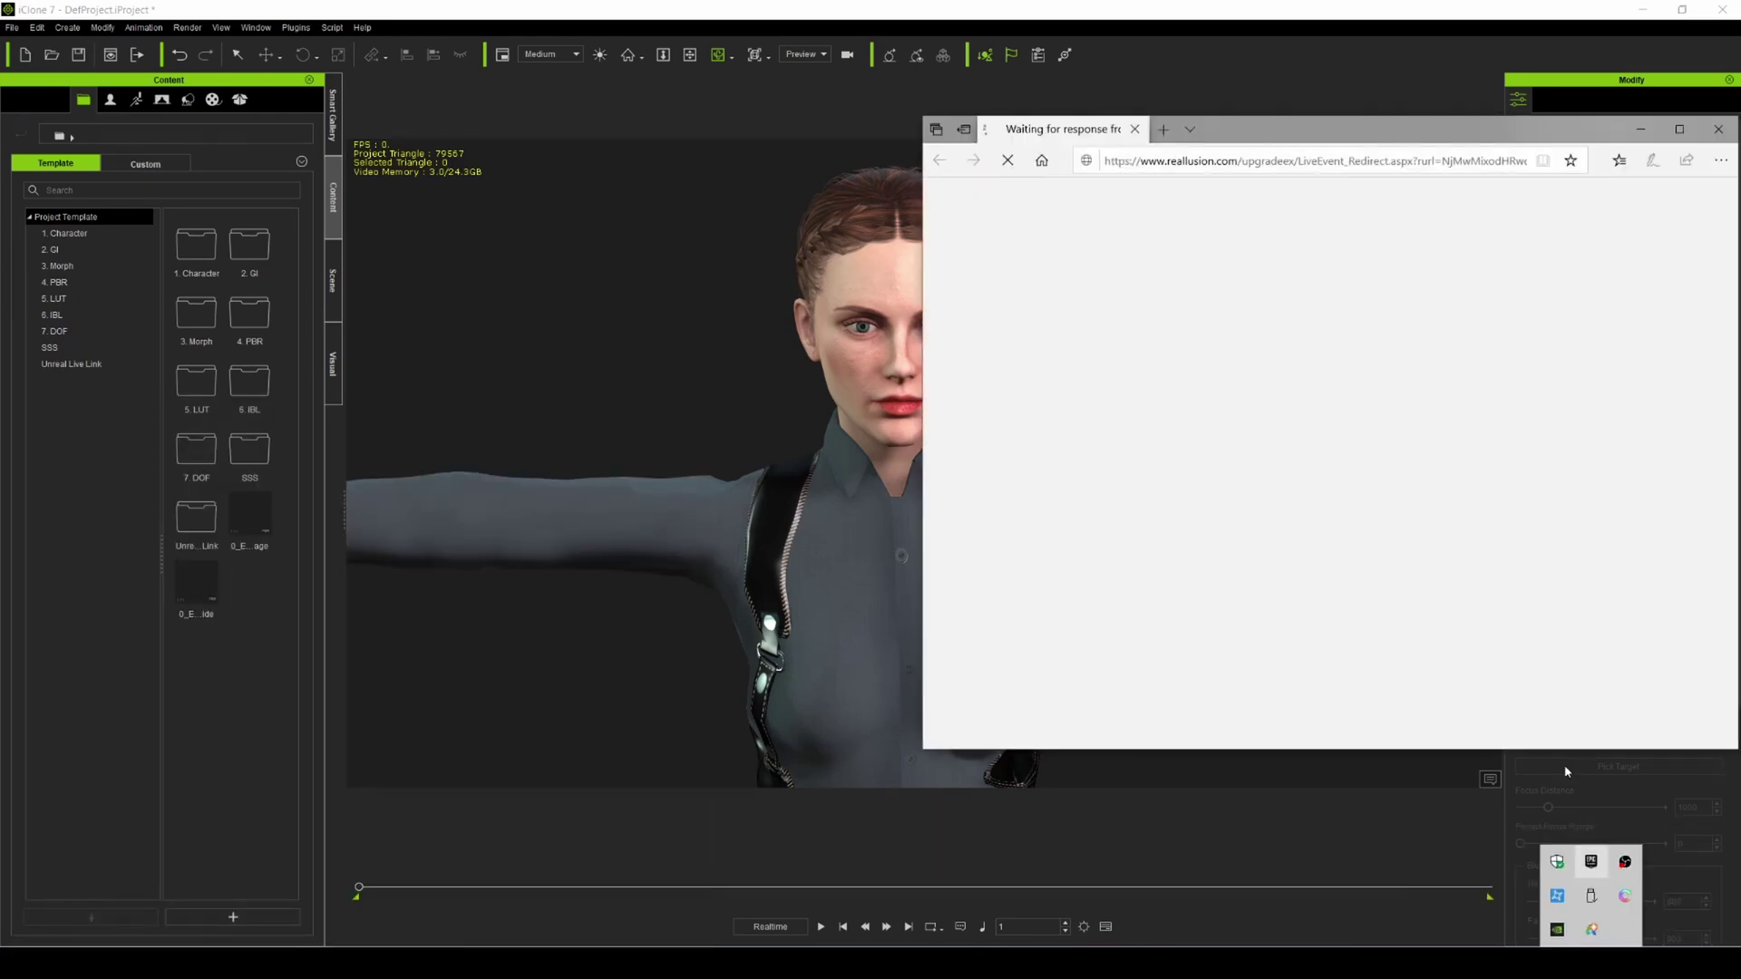
left_click(1135, 129)
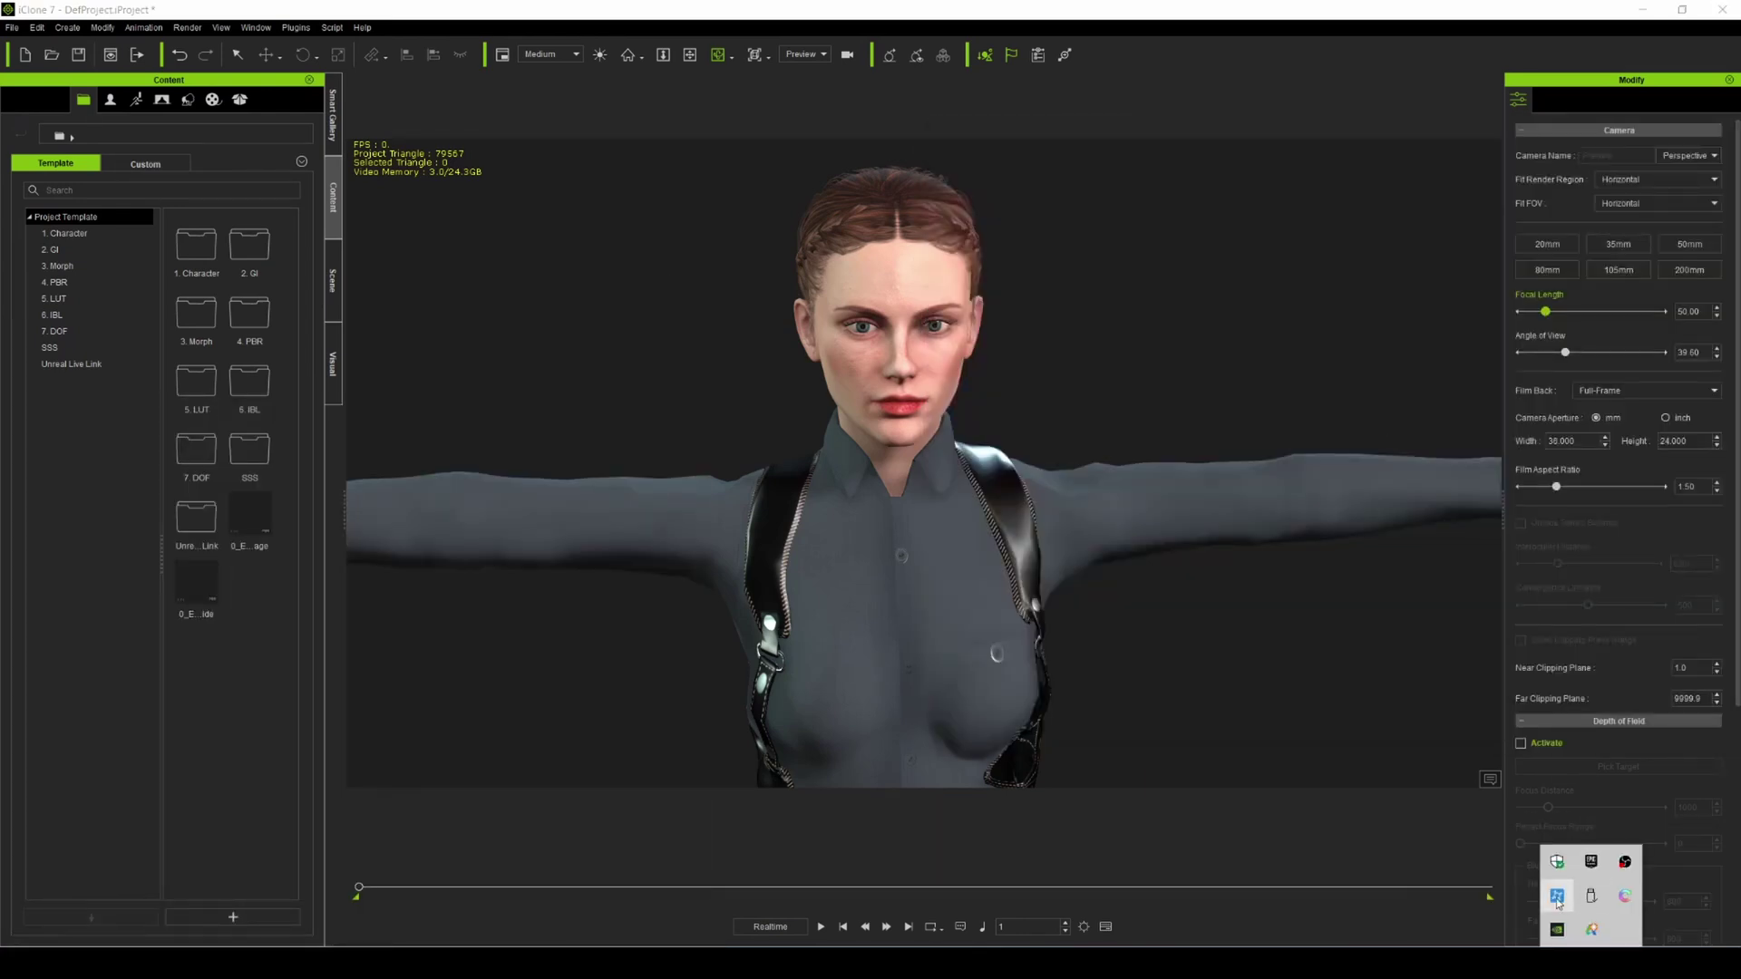
left_click_drag(847, 254, 487, 301)
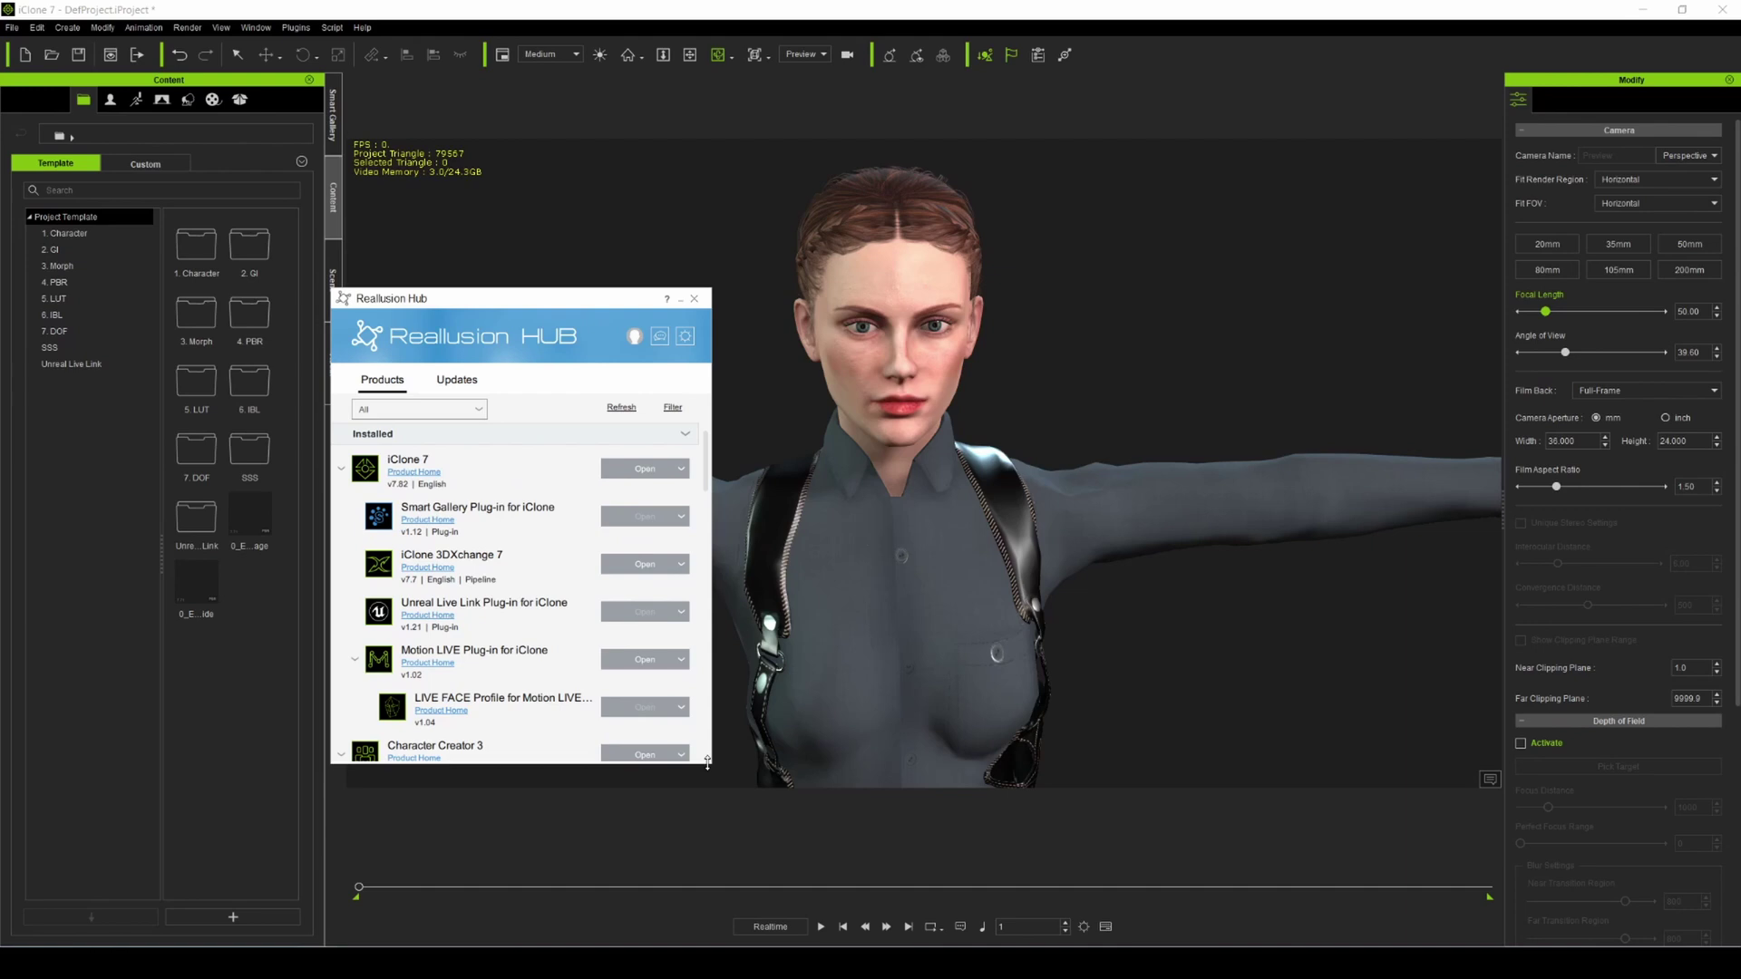
left_click_drag(707, 762, 791, 812)
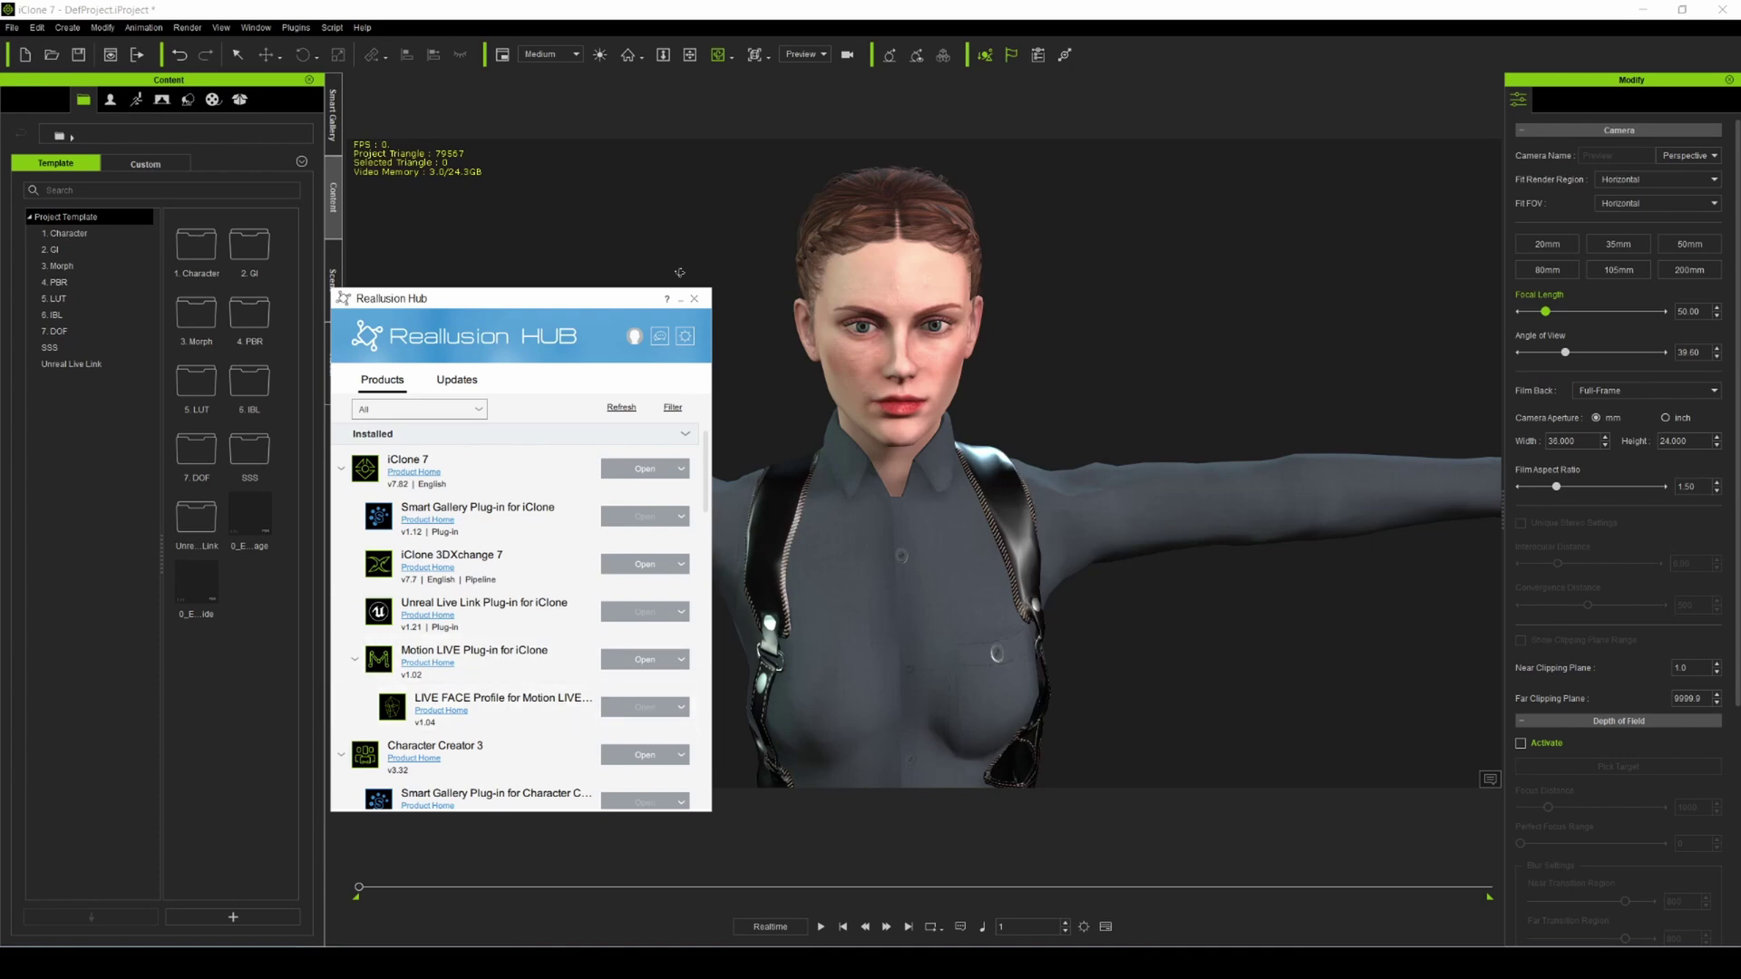
Step: Close Reallusion Hub and open Plugins > Motion LIVE > Motion LIVE showing the LIVE FACE gear
left_click(694, 298)
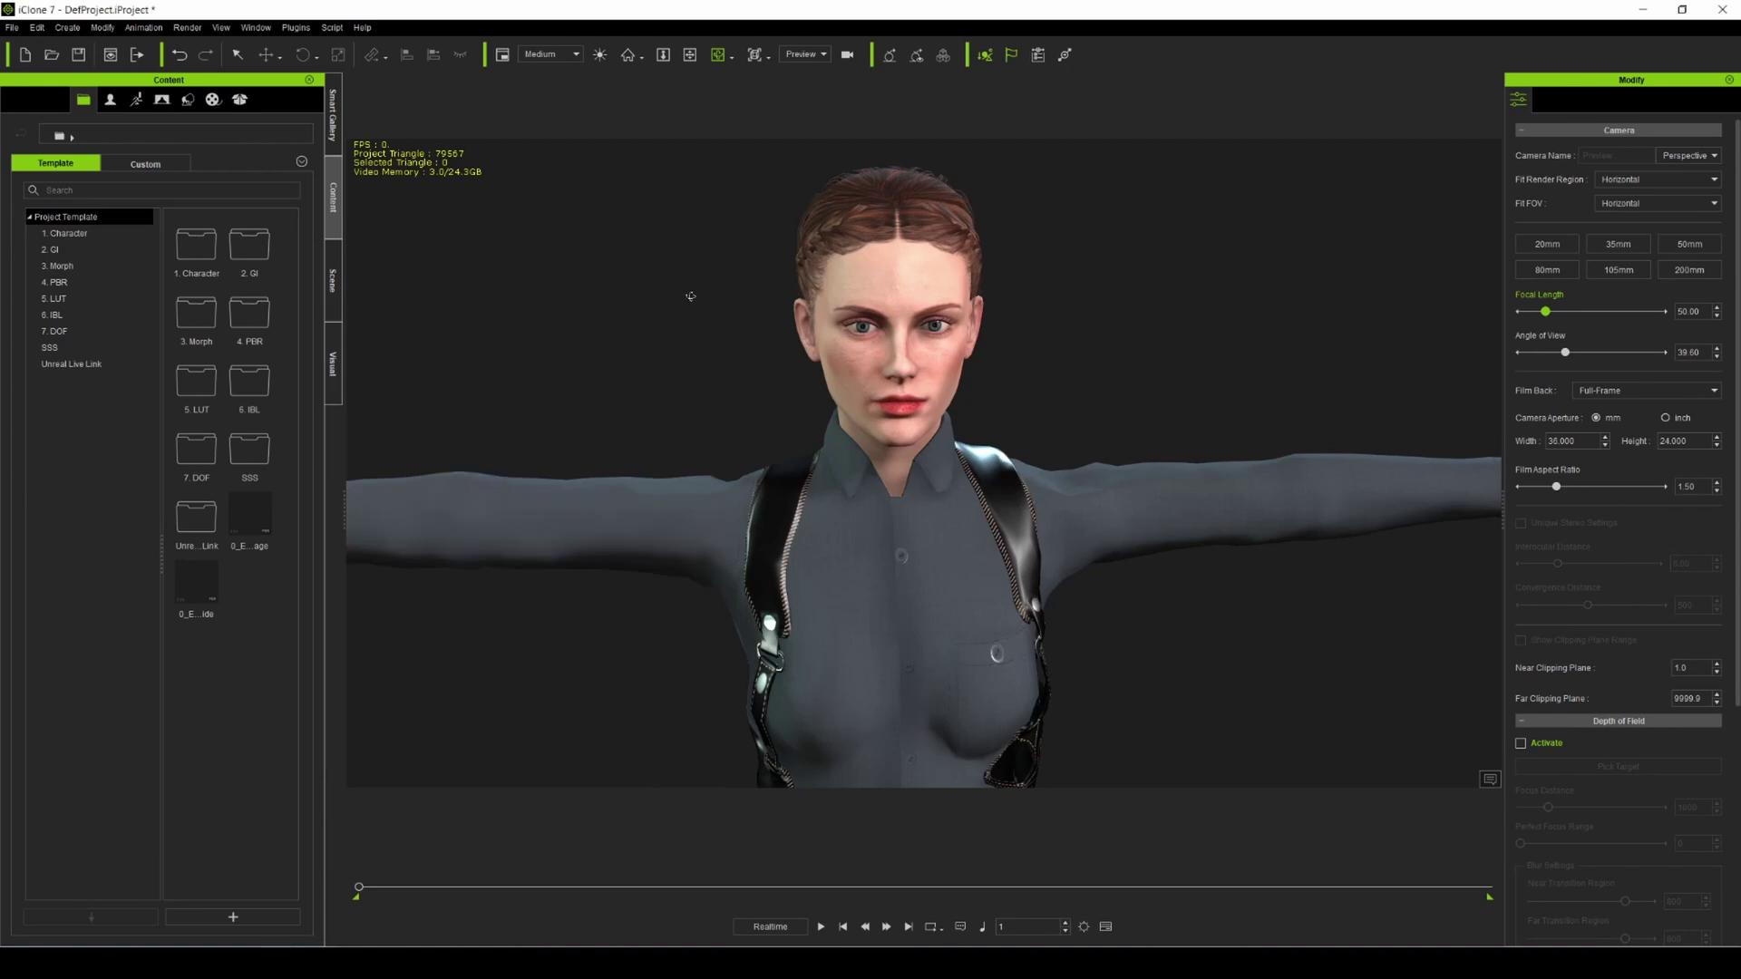
left_click(296, 27)
mouse_move(344, 103)
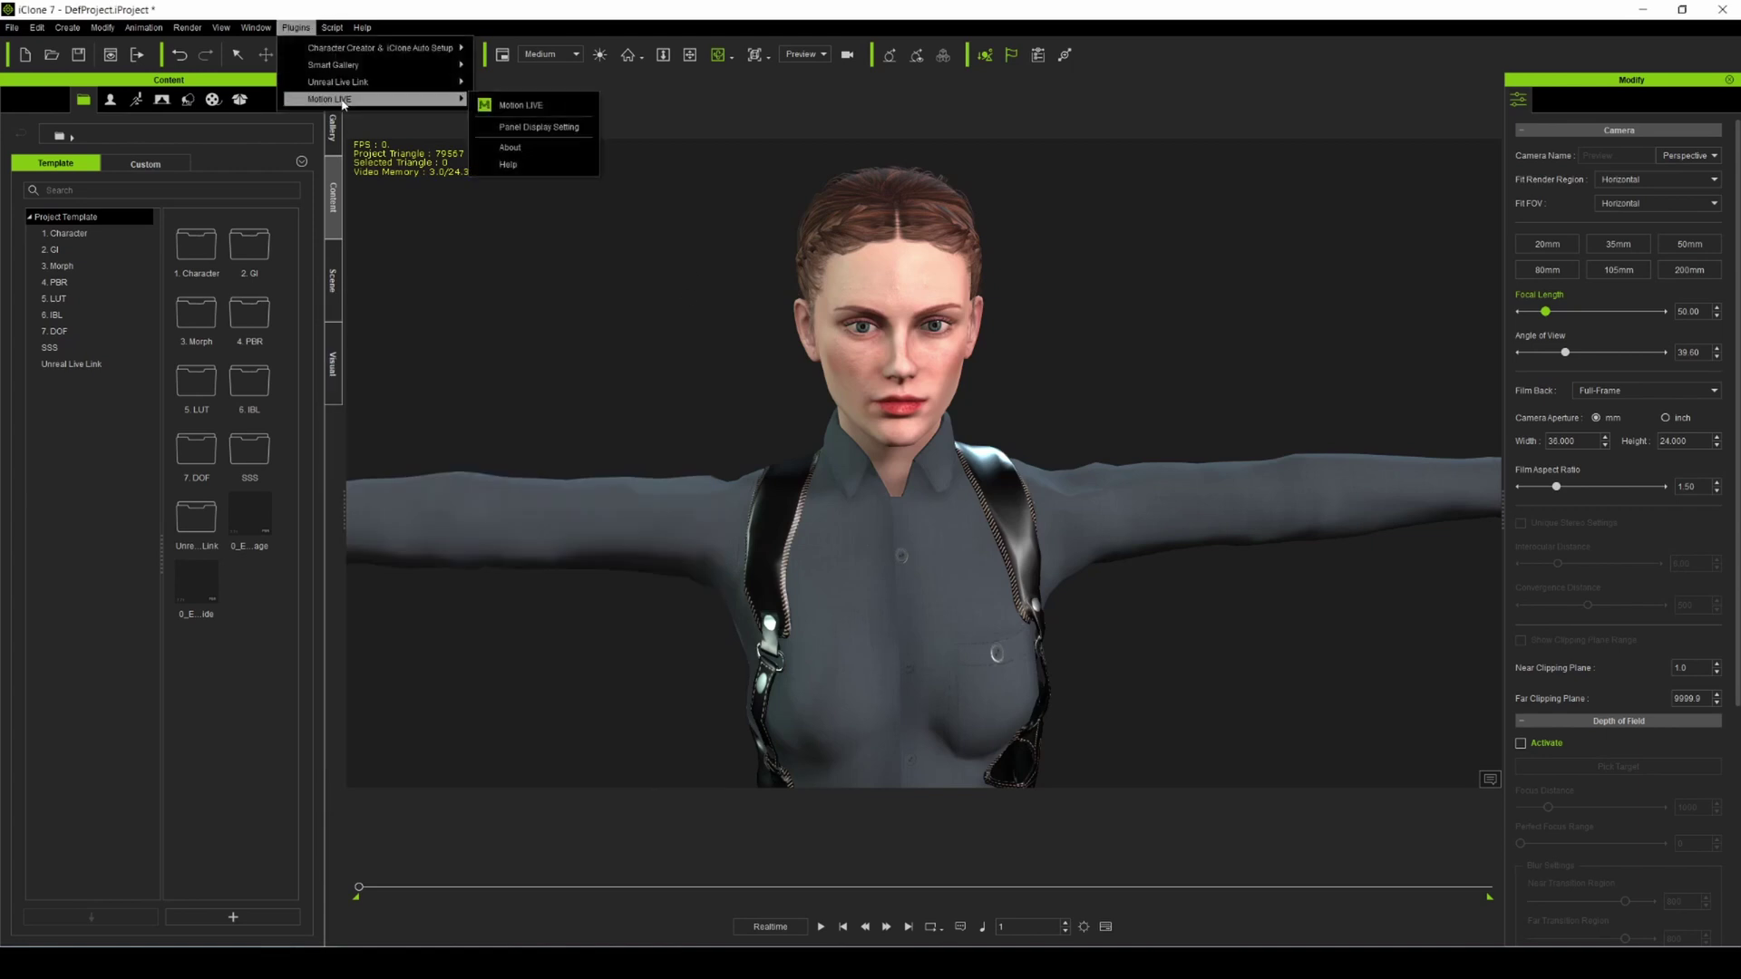
left_click(528, 109)
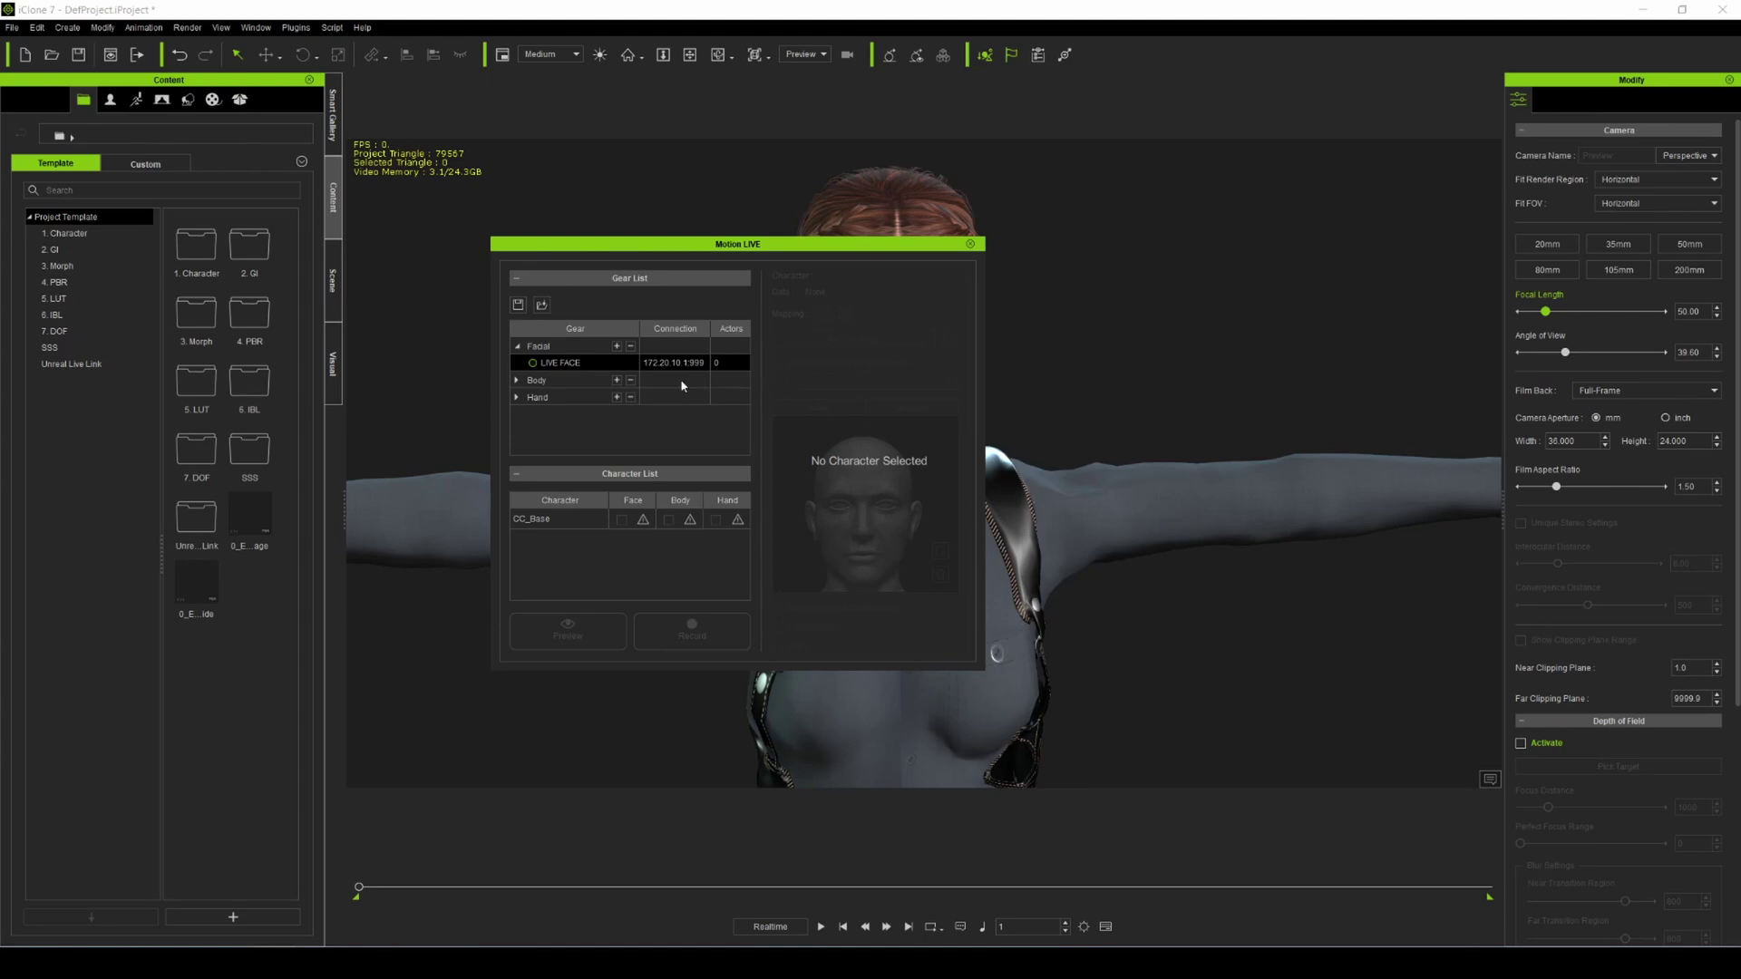
Step: Connect LIVE FACE at its new IP, drive CC_Base's face with it, and start the preview
left_click(923, 518)
left_click(685, 362)
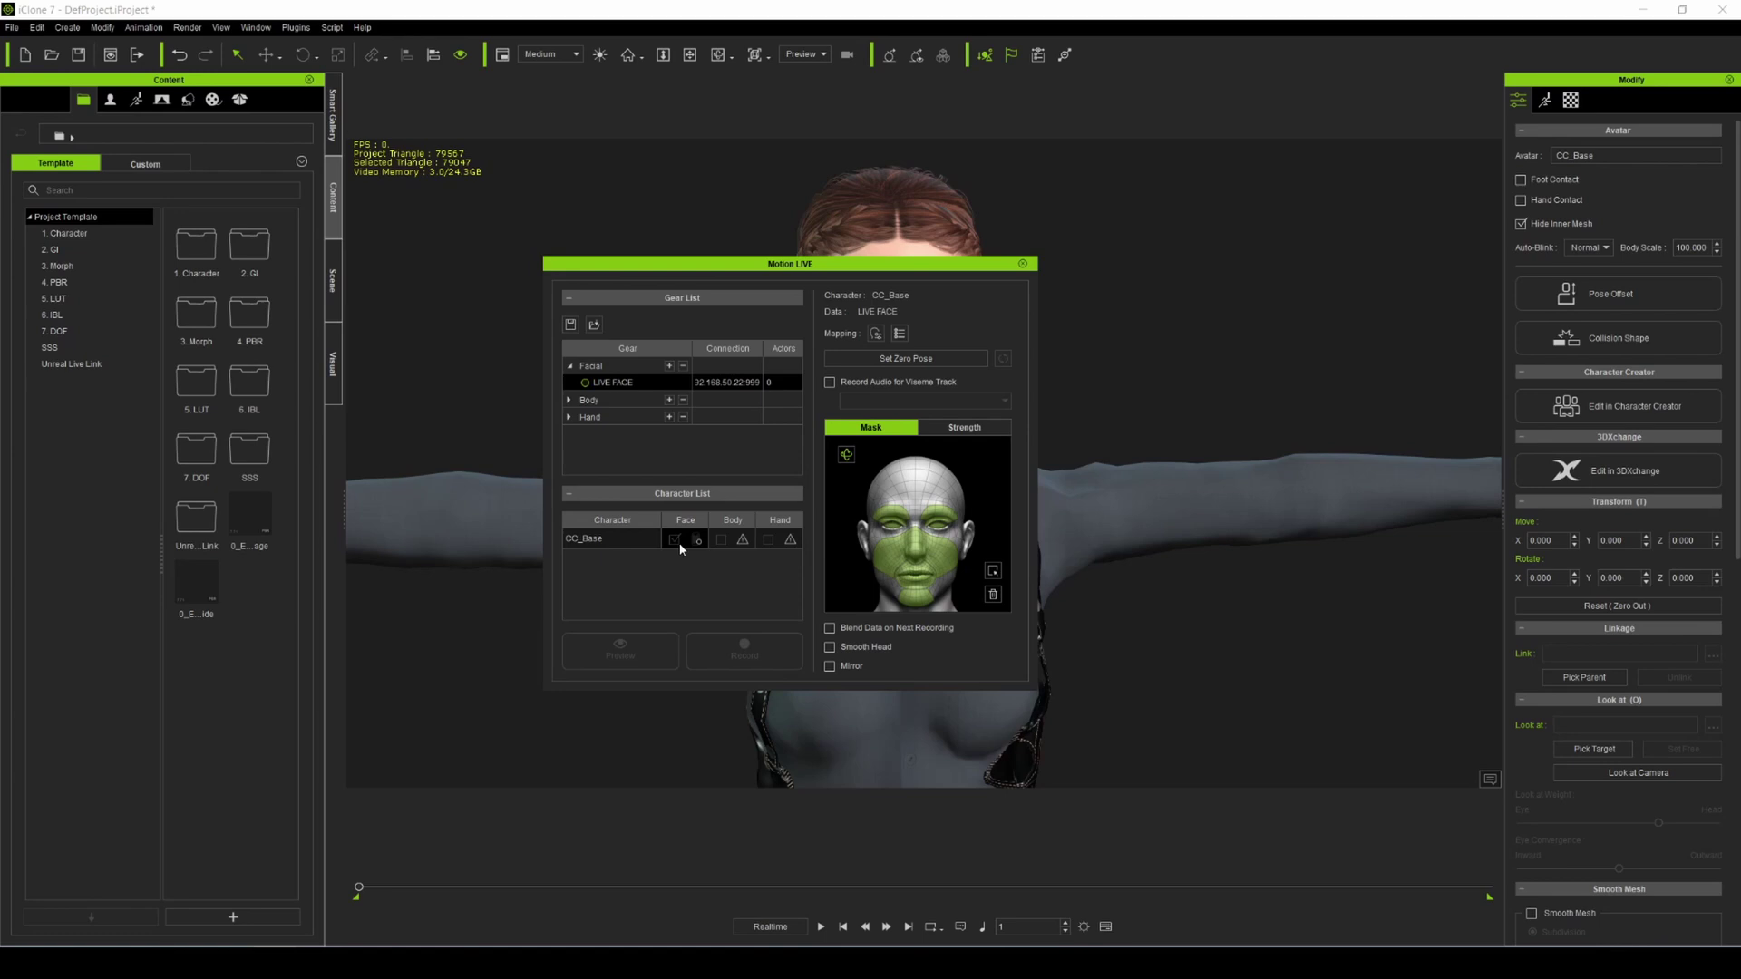
left_click(584, 384)
left_click(637, 654)
key("space")
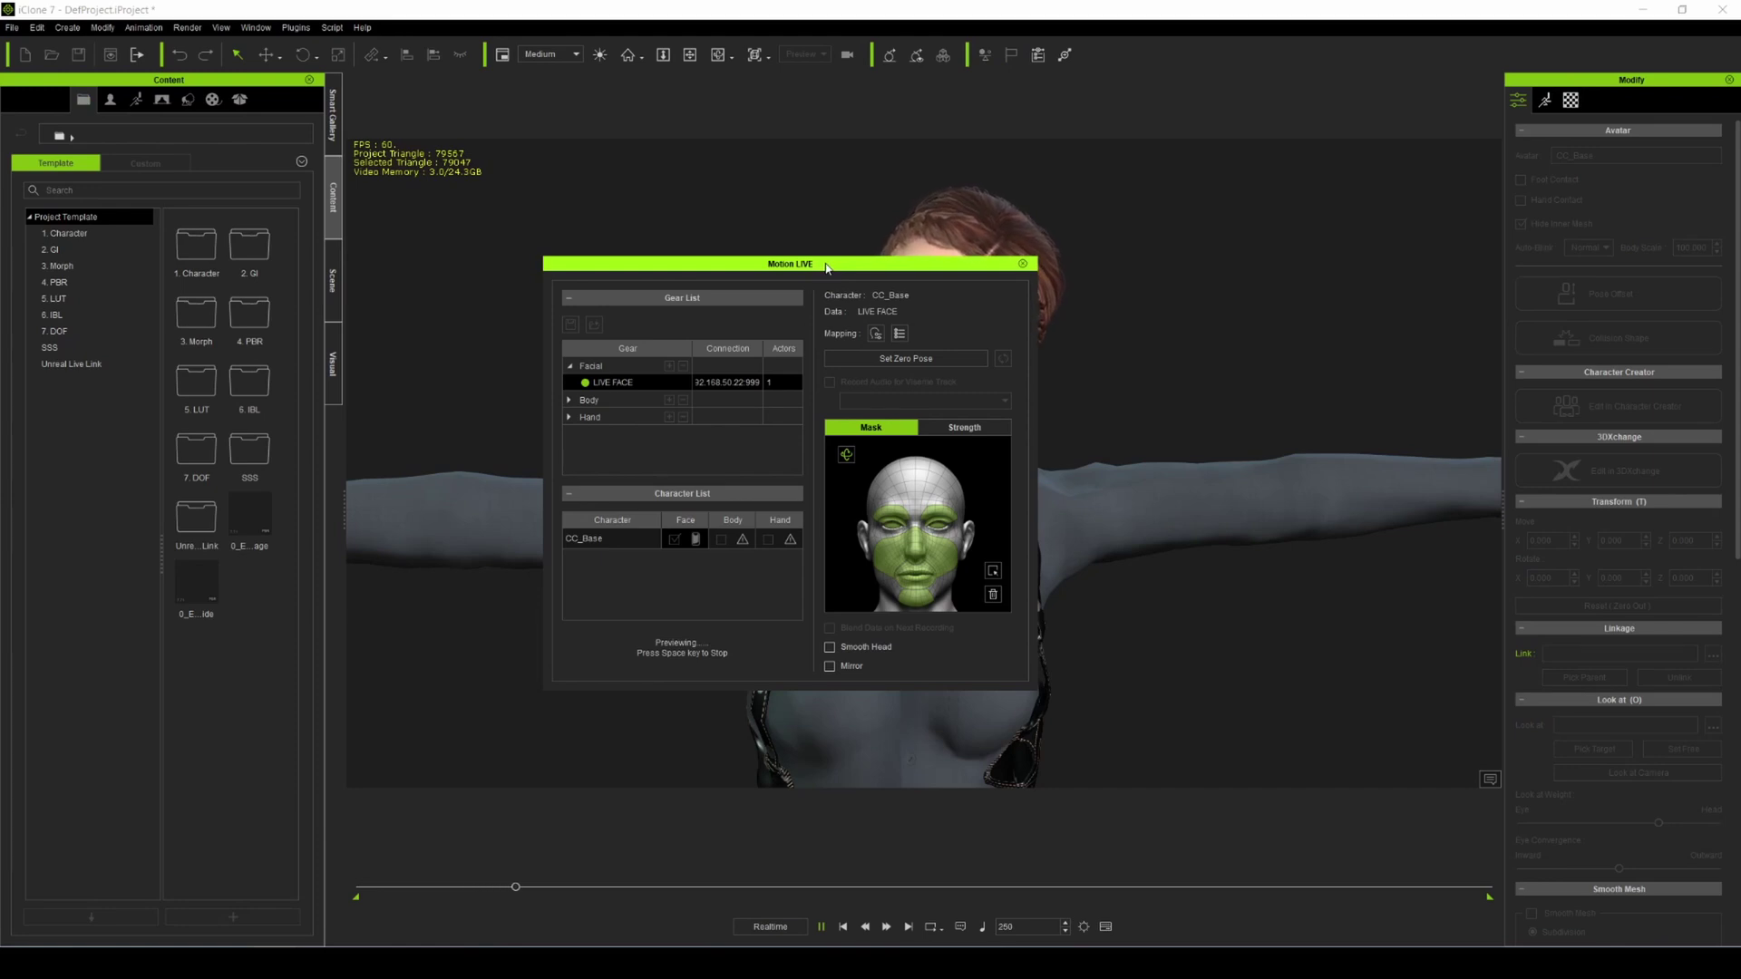
Step: Move the Motion LIVE panel to the lower right so CC_Base's animating face stays visible
left_click_drag(825, 267, 1533, 461)
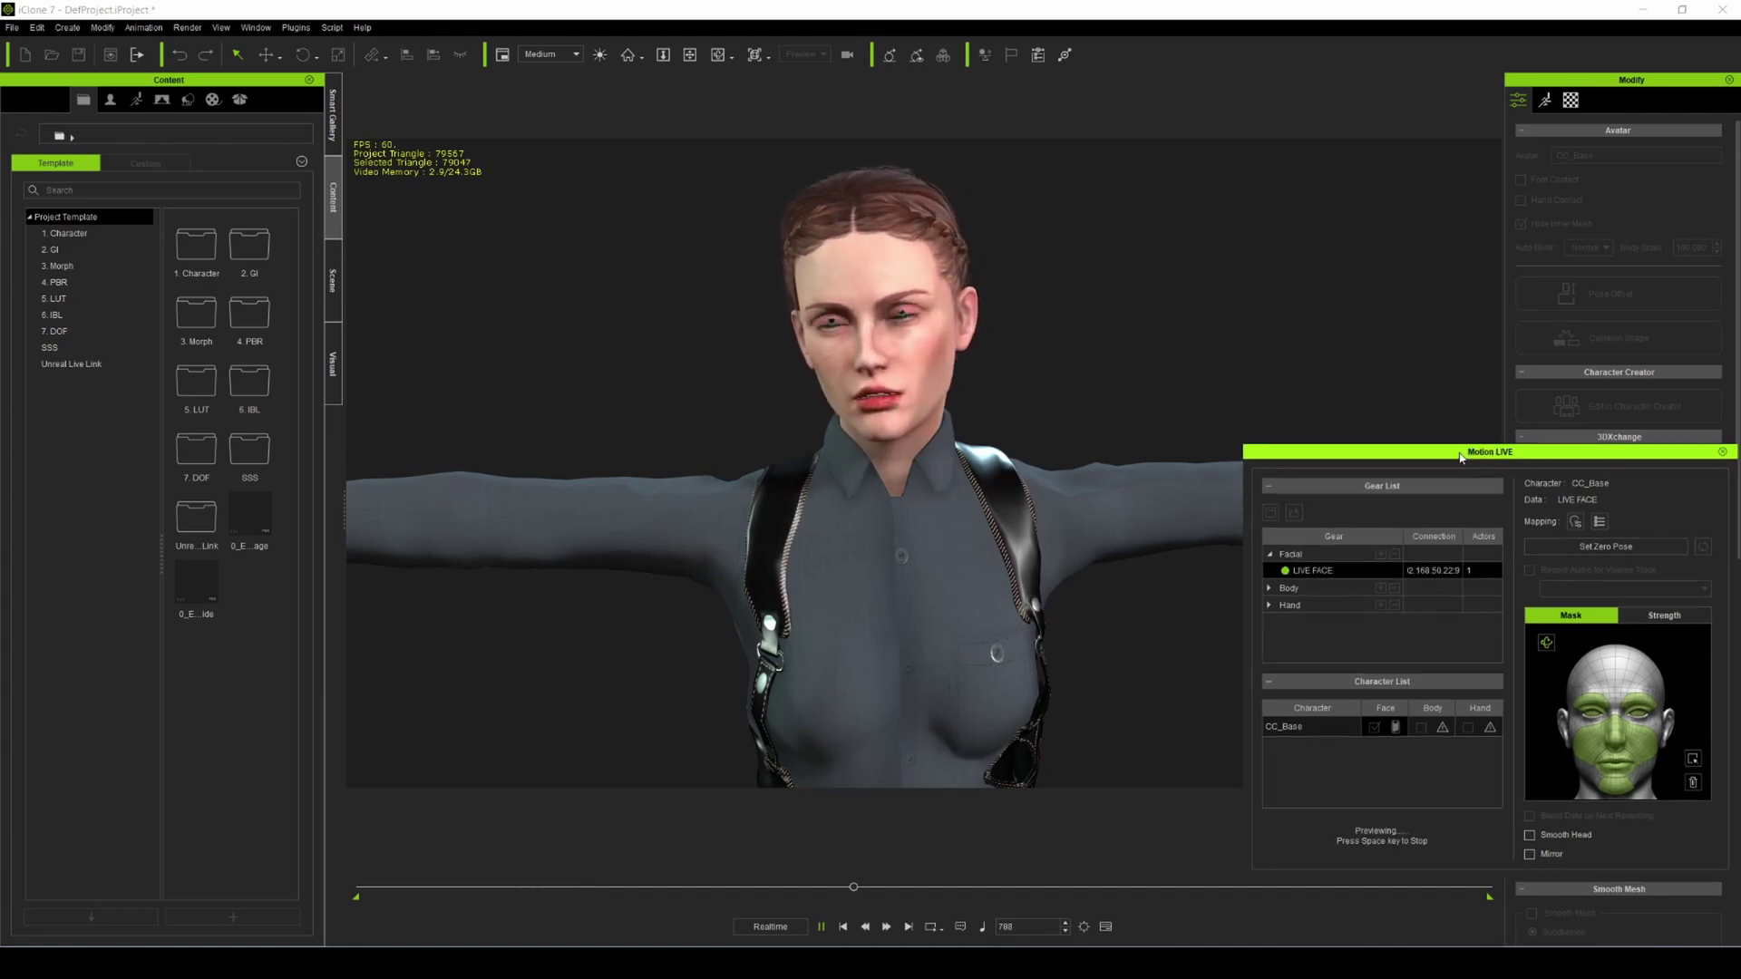
left_click_drag(1460, 458, 1459, 456)
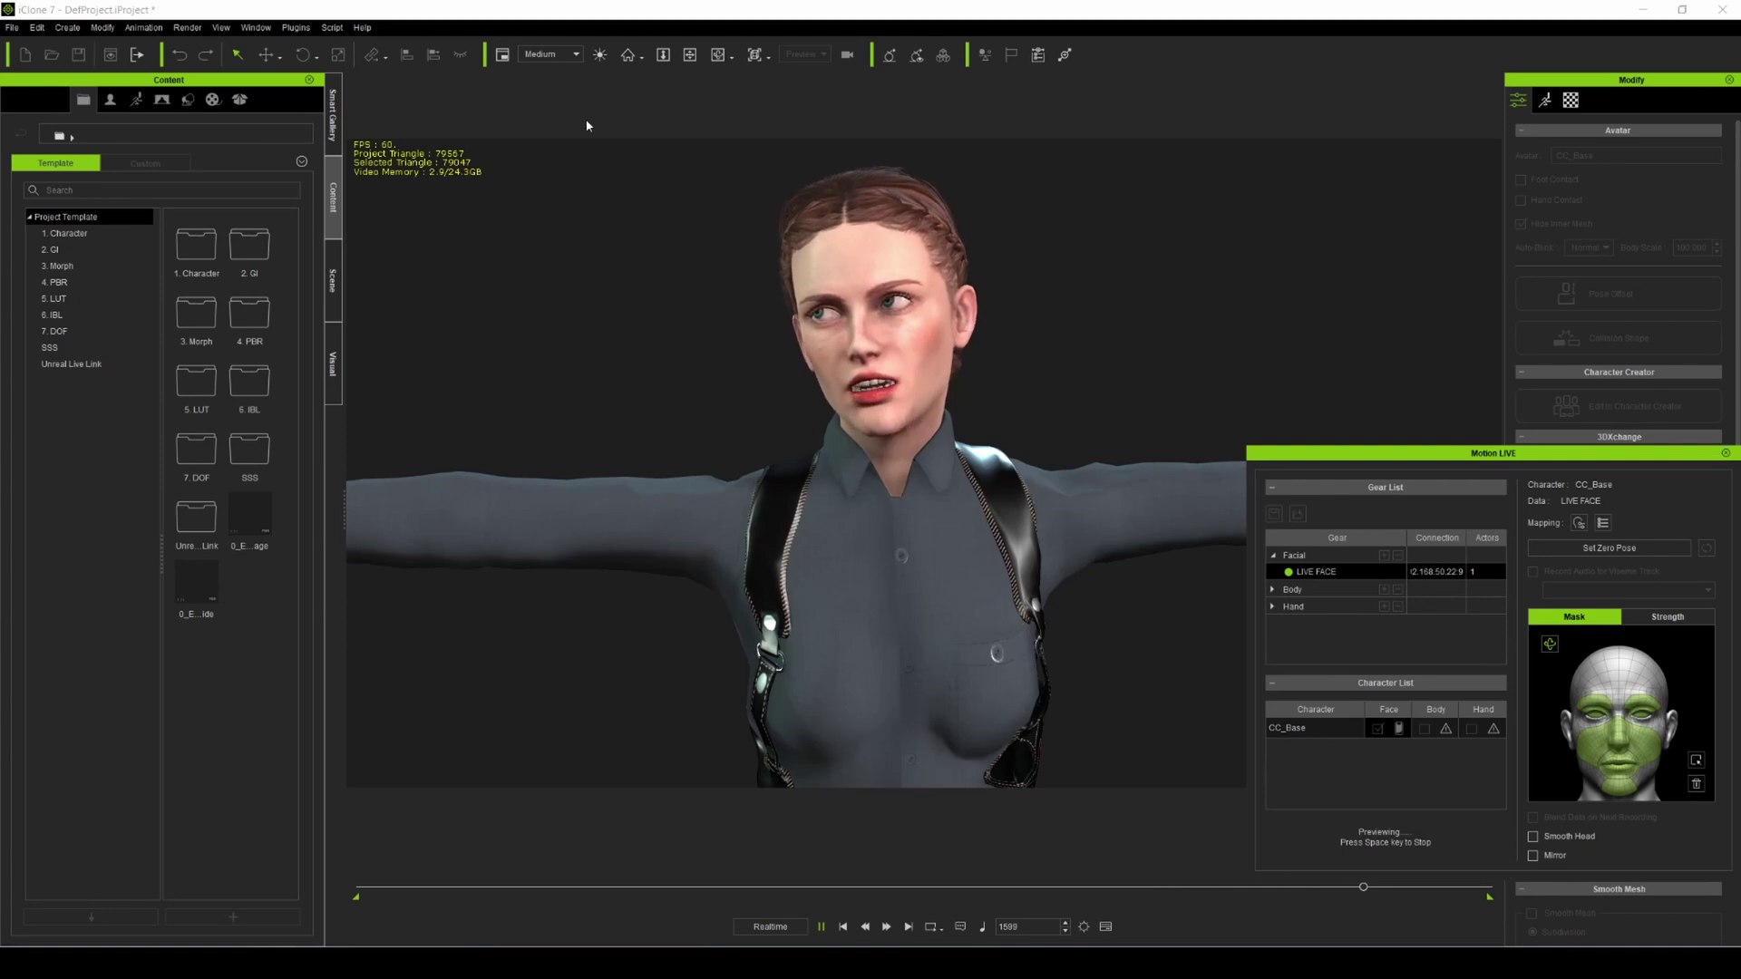
Step: Set viewport display quality to Minimal and restart the Motion LIVE face preview
left_click(549, 56)
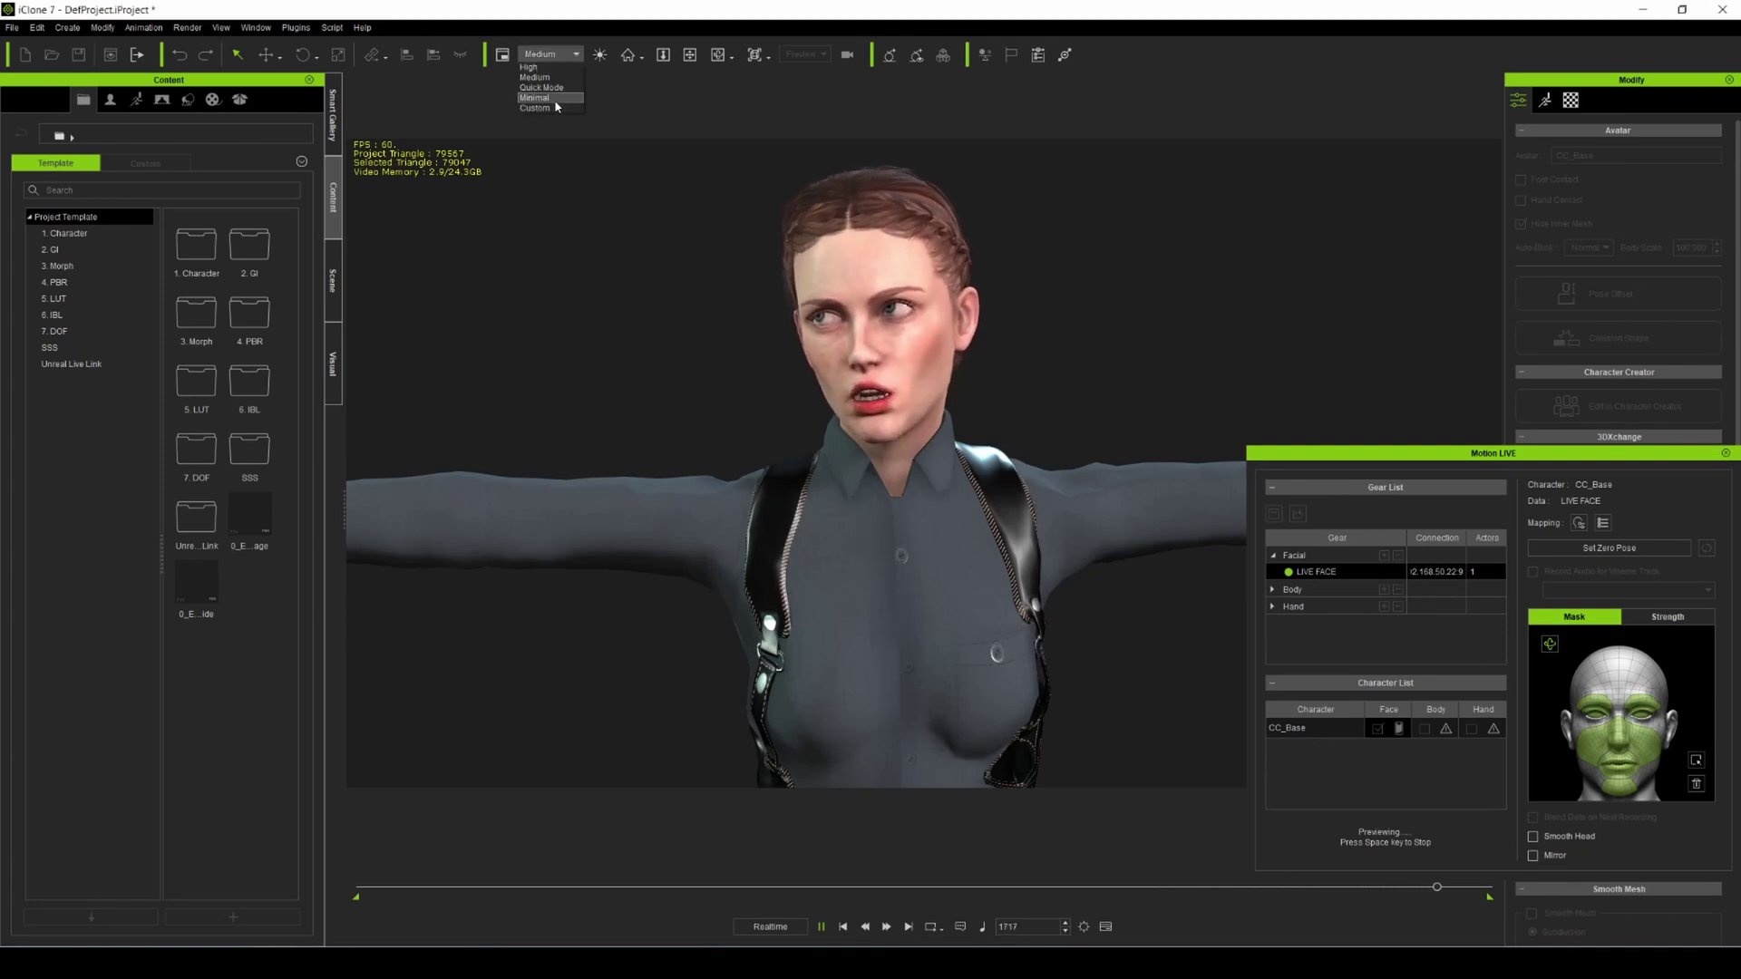
left_click(551, 107)
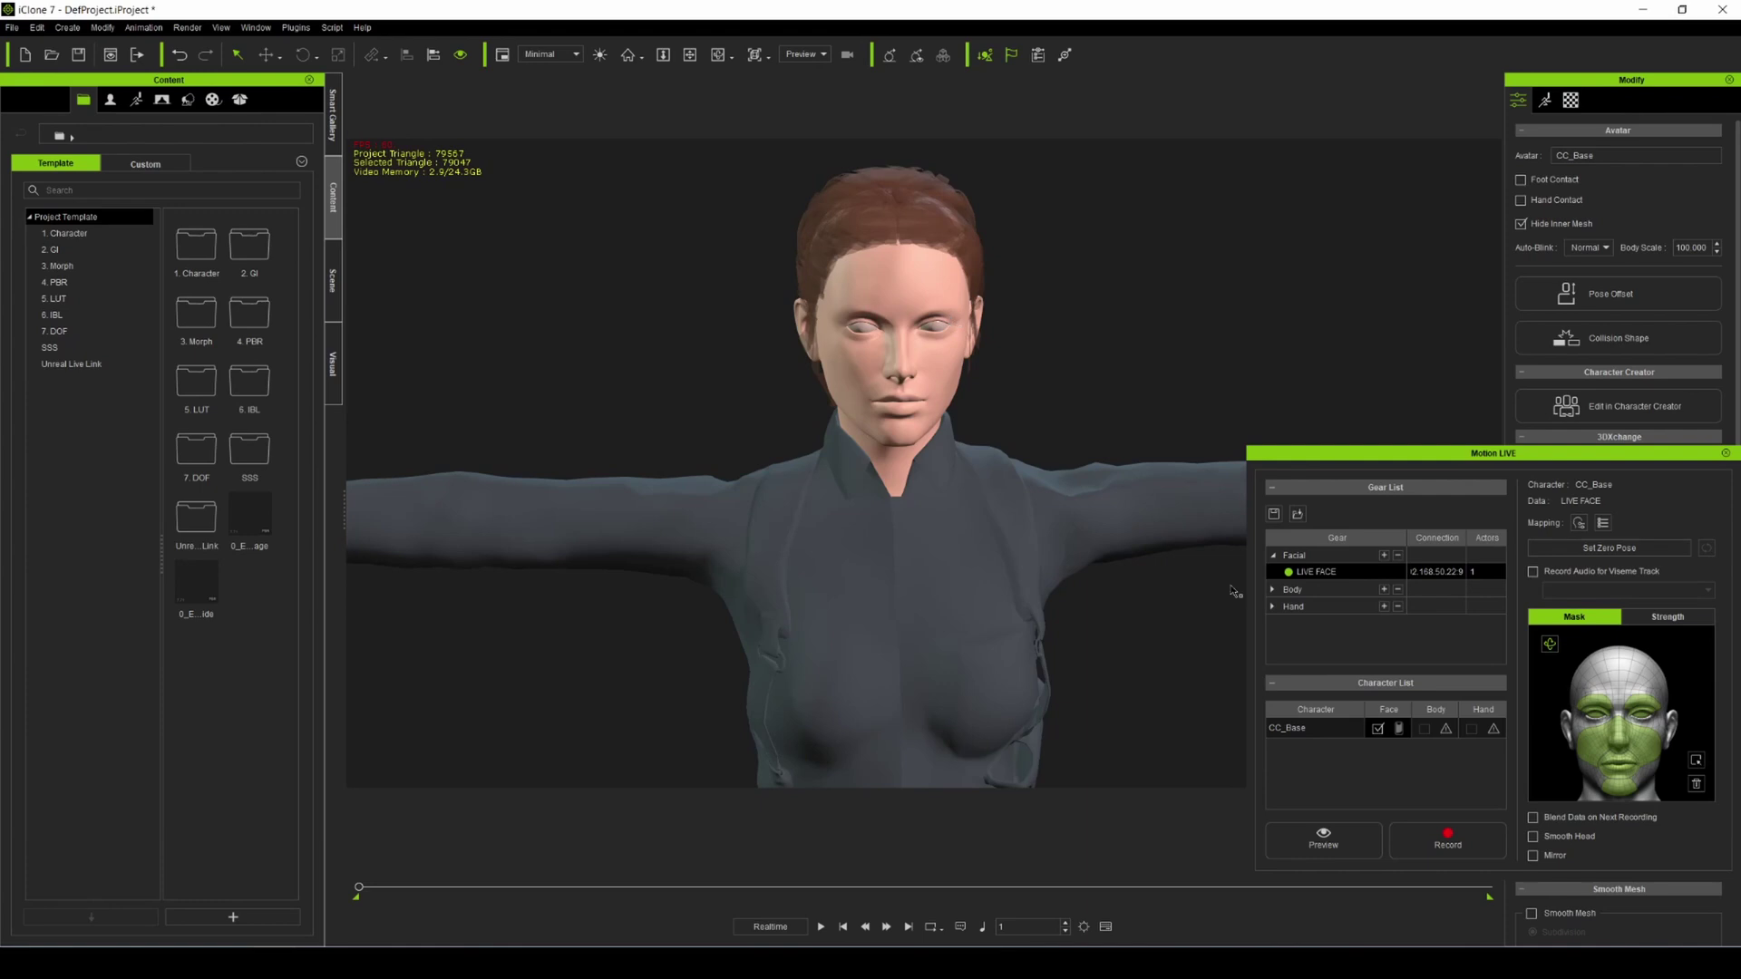
left_click(1323, 838)
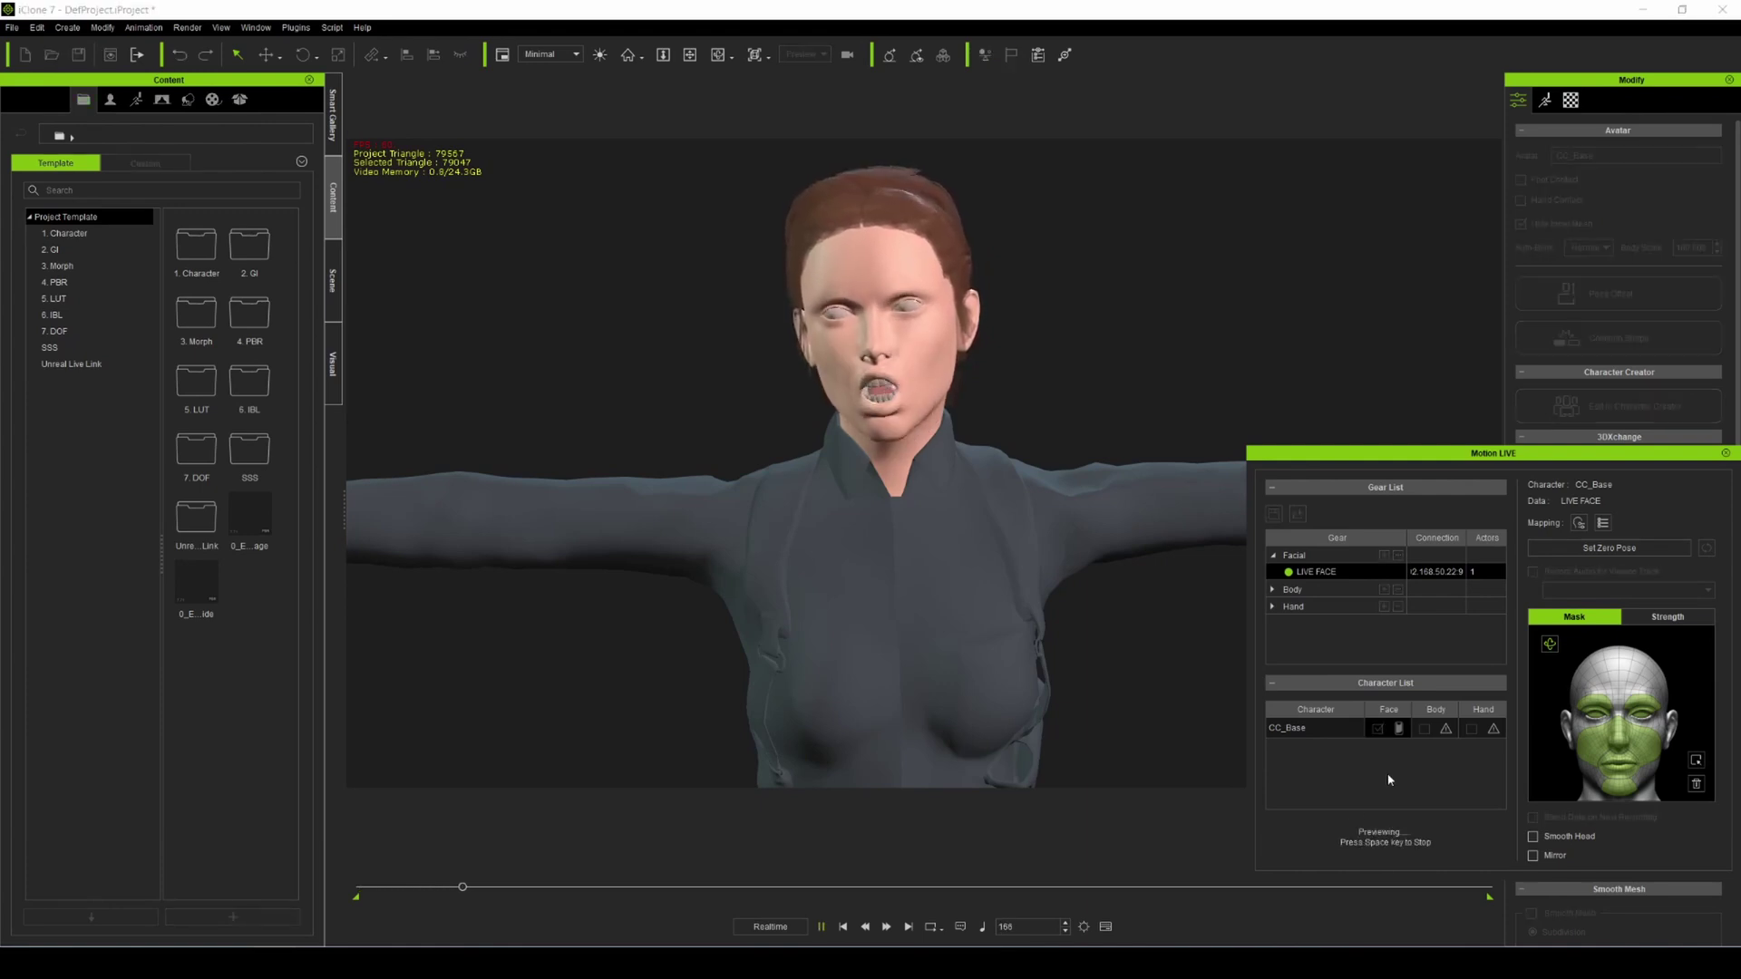
Step: Stop the live preview and record a roughly 134-frame LIVE FACE clip onto CC_Base
key("space")
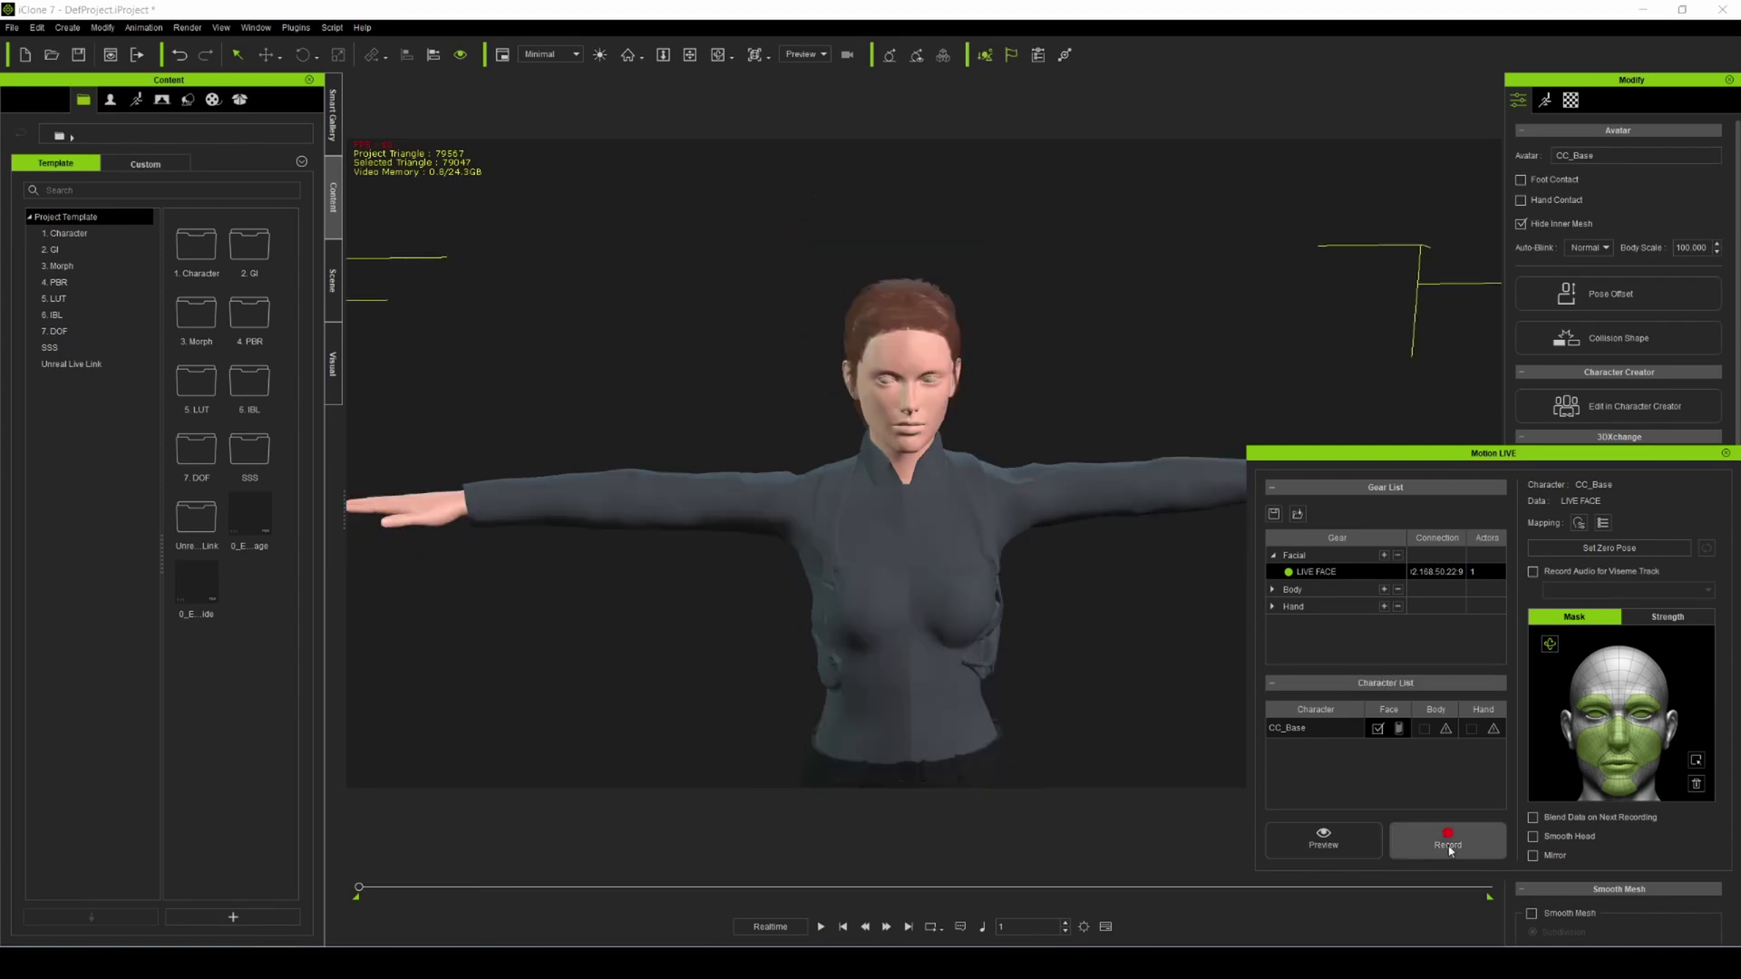
left_click(1448, 843)
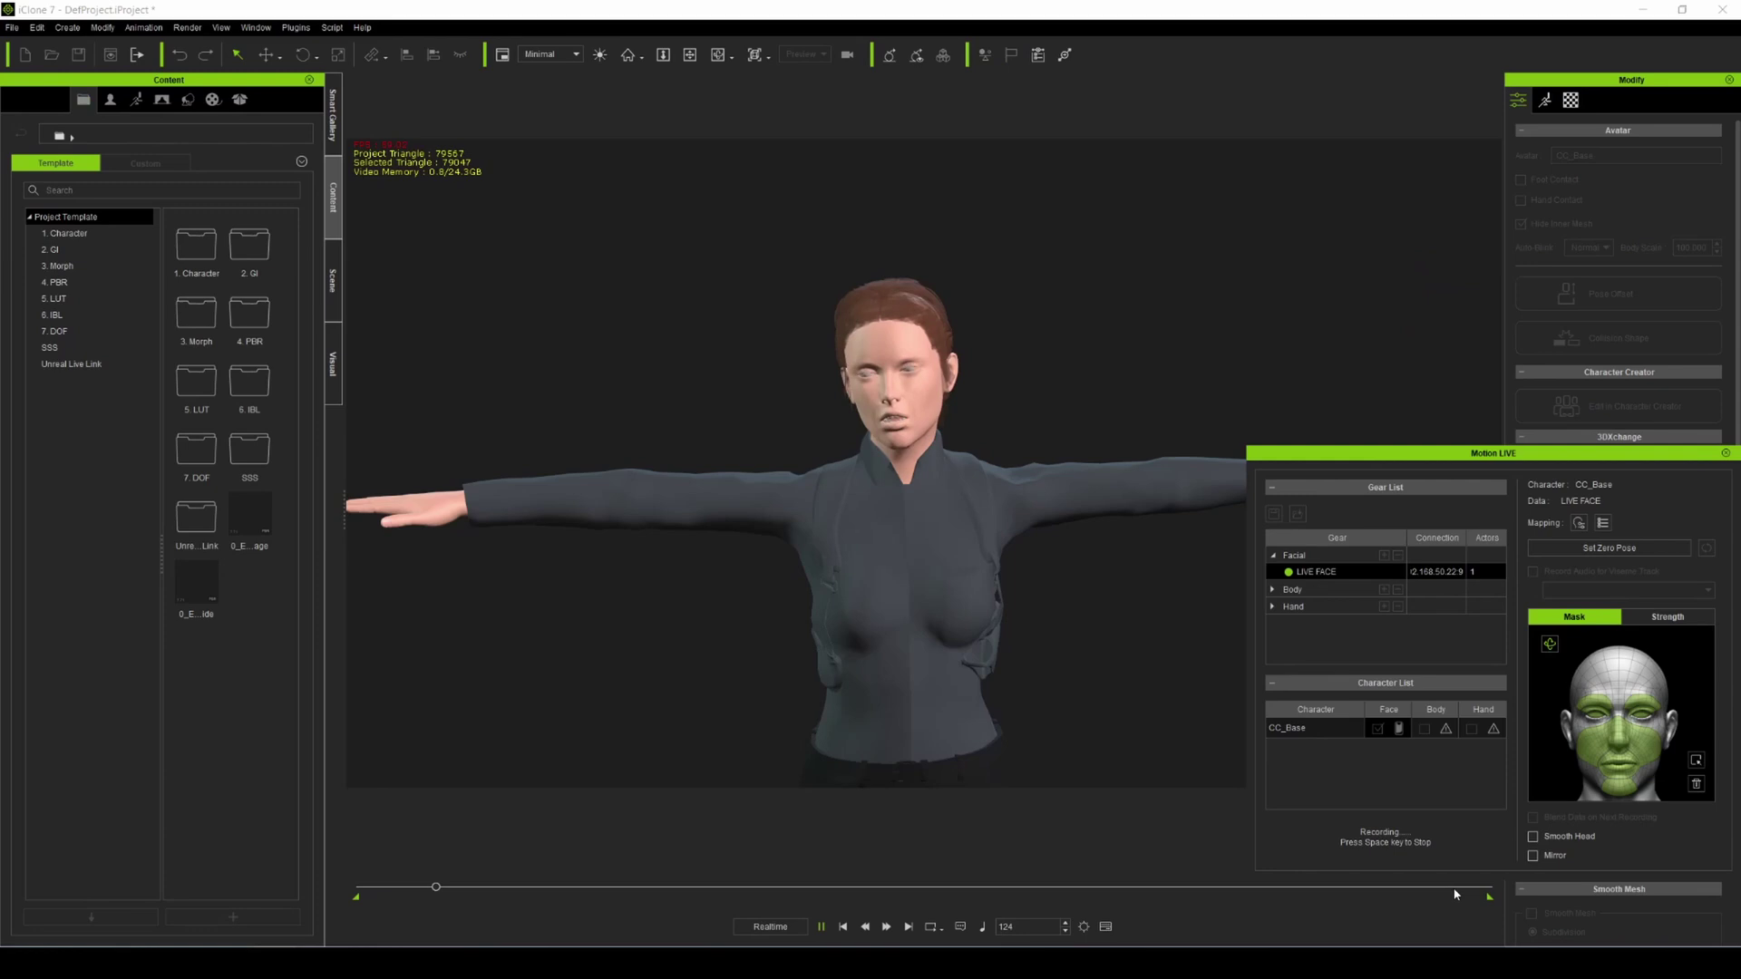
key("space")
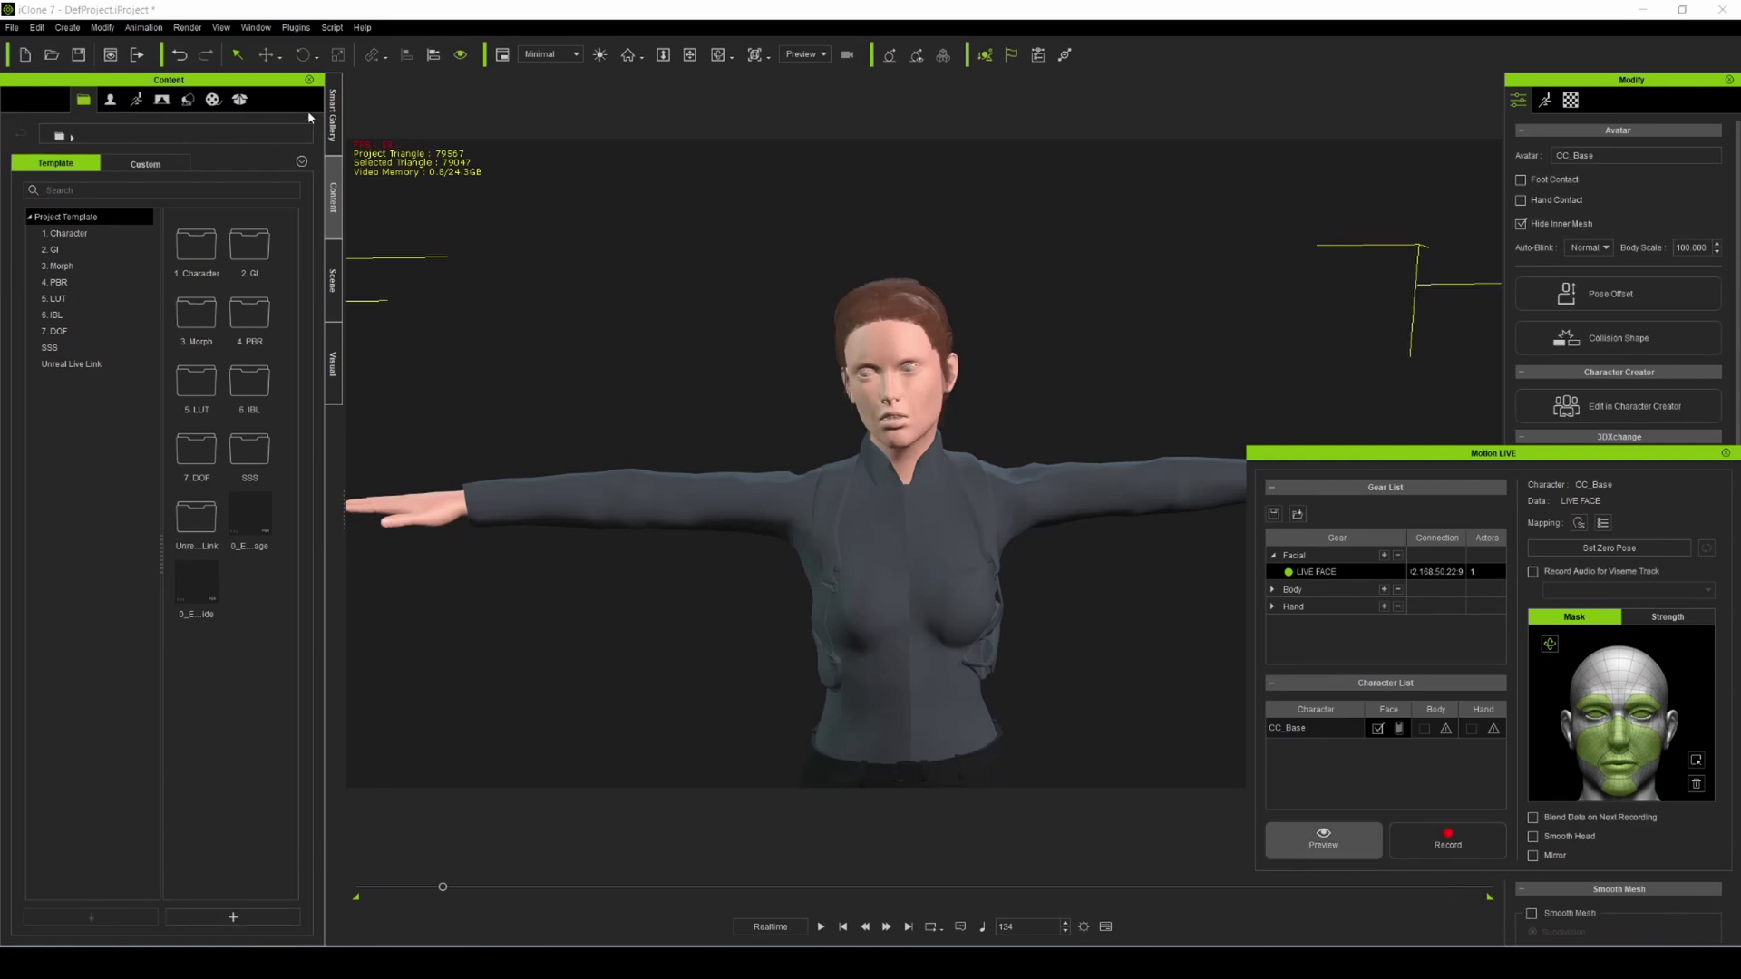
Step: Switch the iClone workspace layout to Full Screen
left_click(255, 27)
left_click(442, 142)
left_click(331, 8)
Step: Turn Full Screen off through Window > Workspace to restore the standard panels
left_click(294, 9)
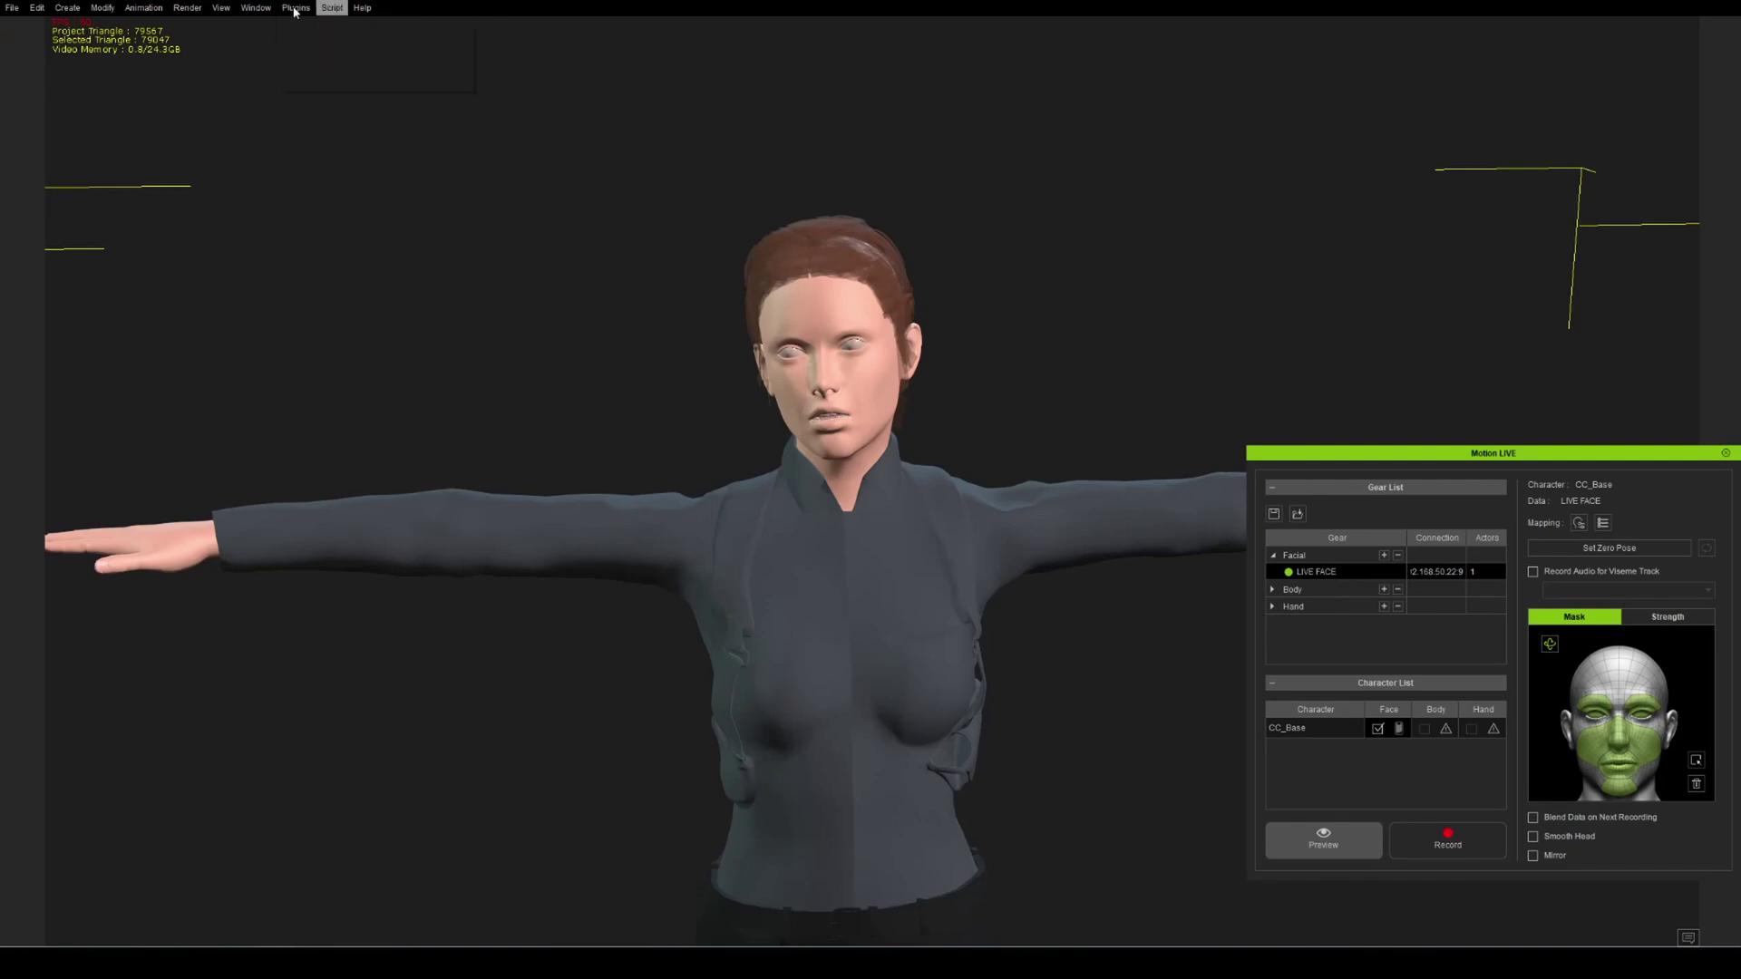
mouse_move(256, 7)
mouse_move(299, 28)
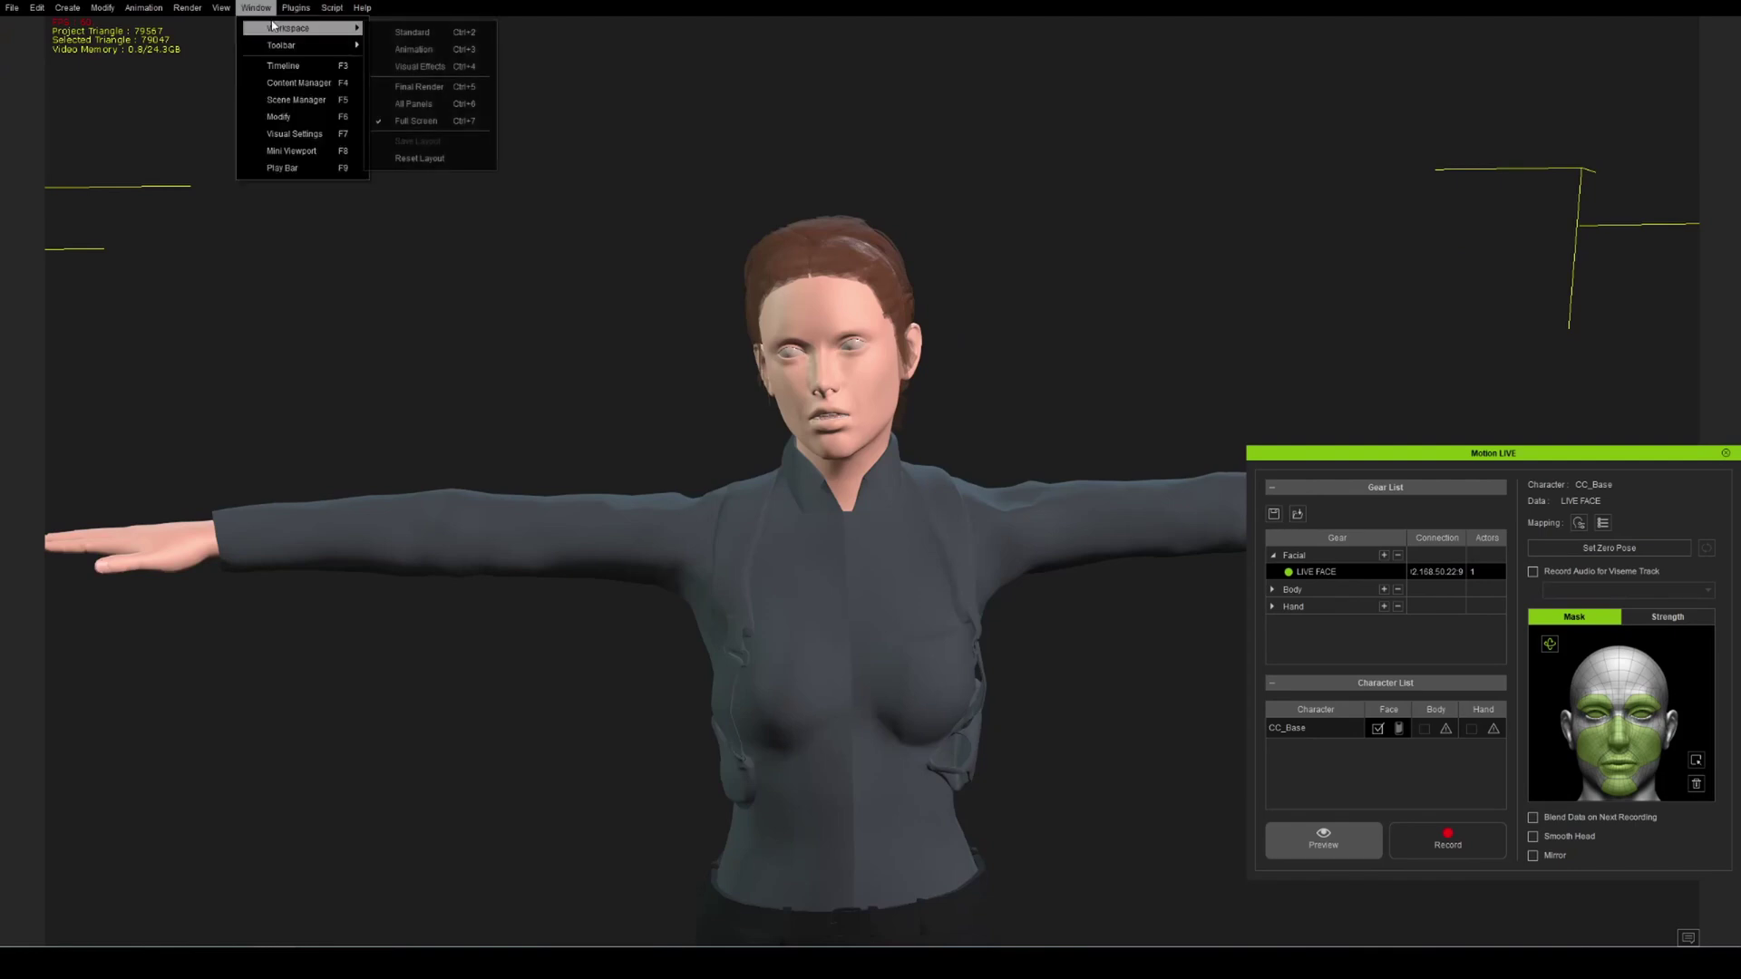
left_click(437, 122)
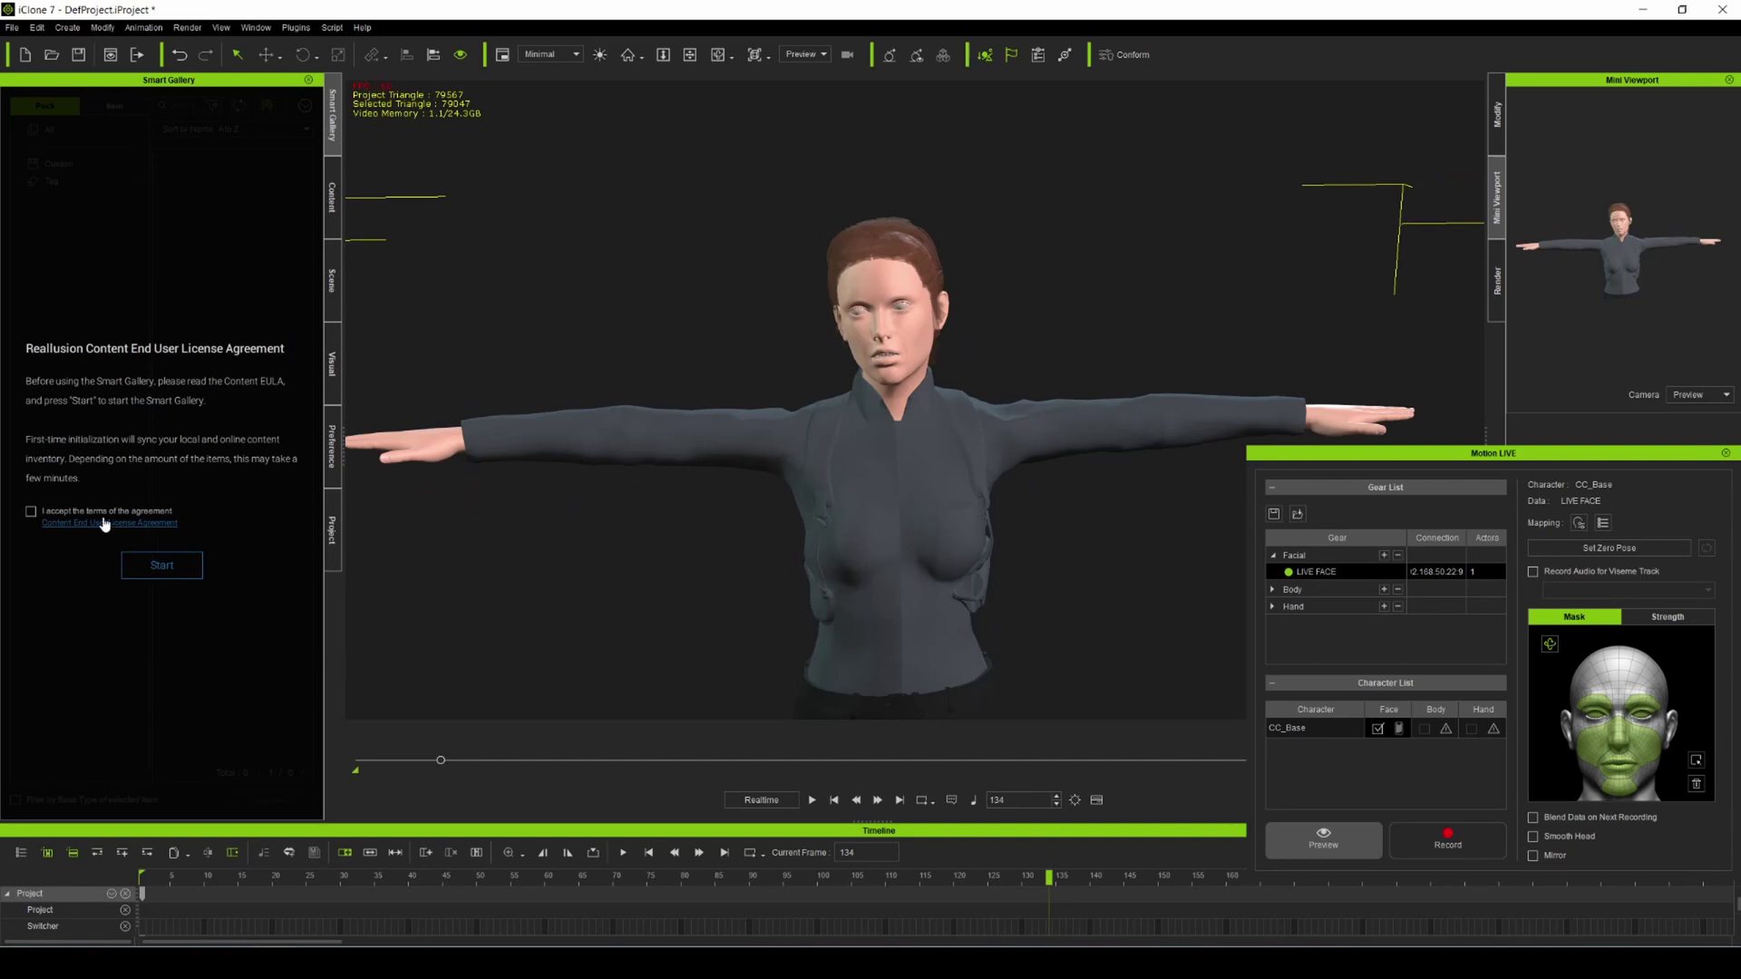
Step: Accept the Smart Gallery licence terms and start the gallery syncing
left_click(30, 510)
left_click(177, 556)
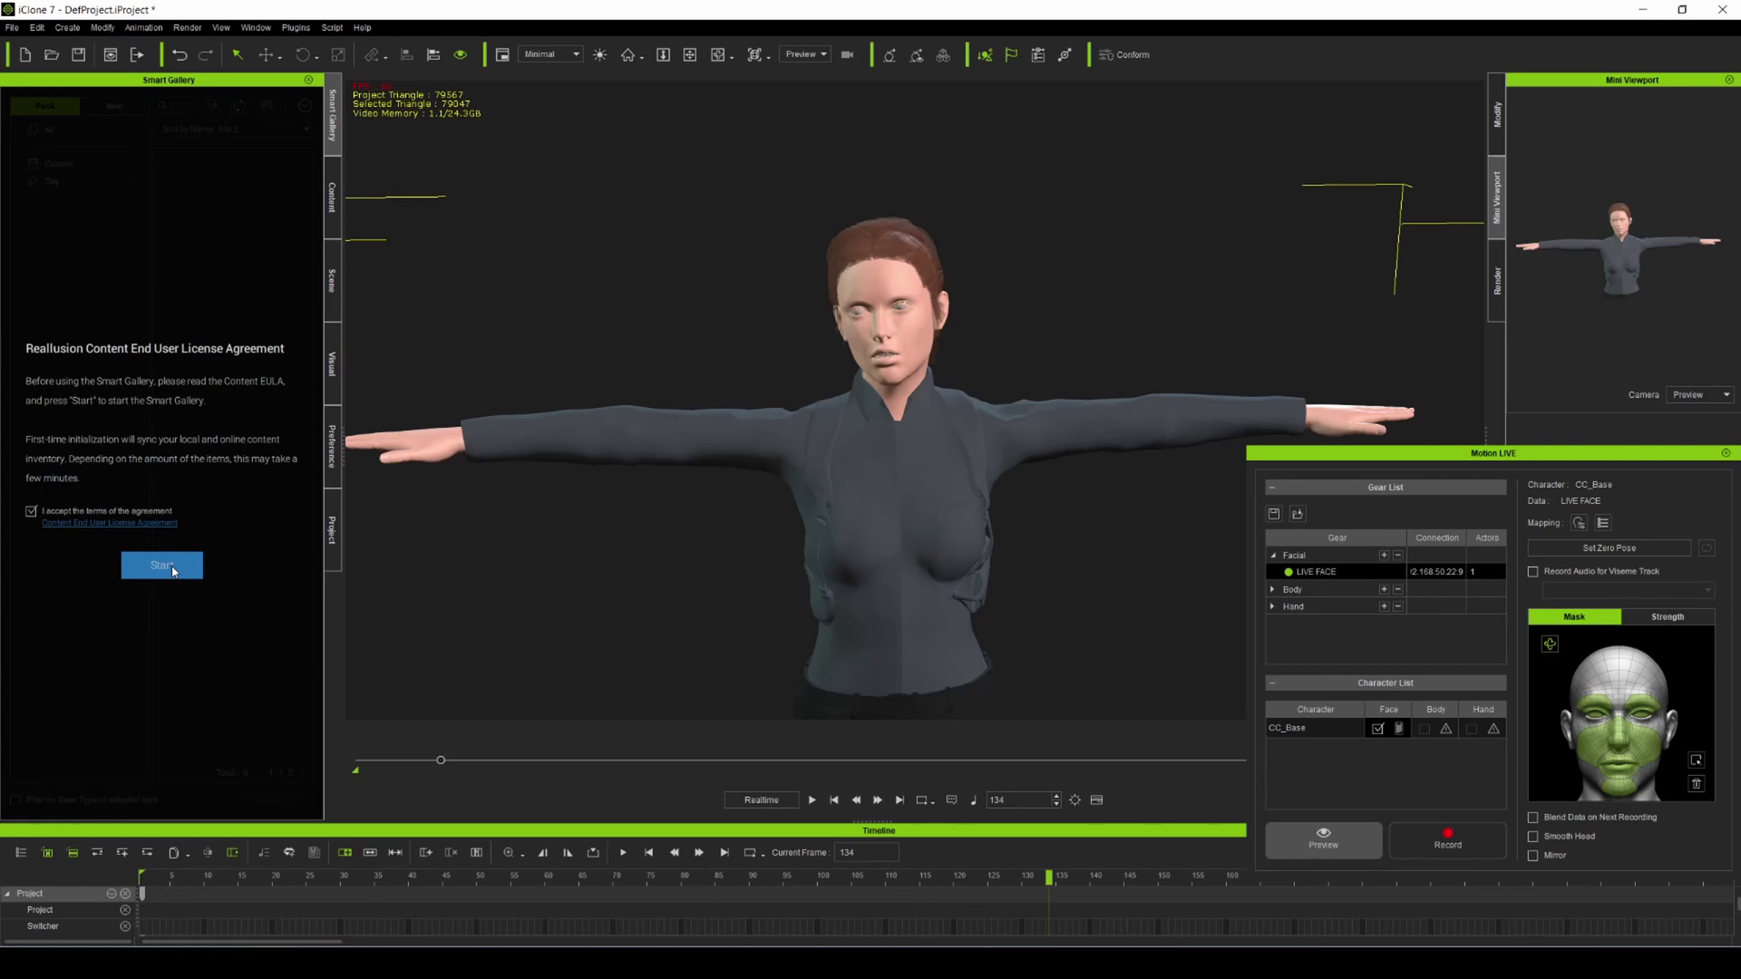
left_click(168, 564)
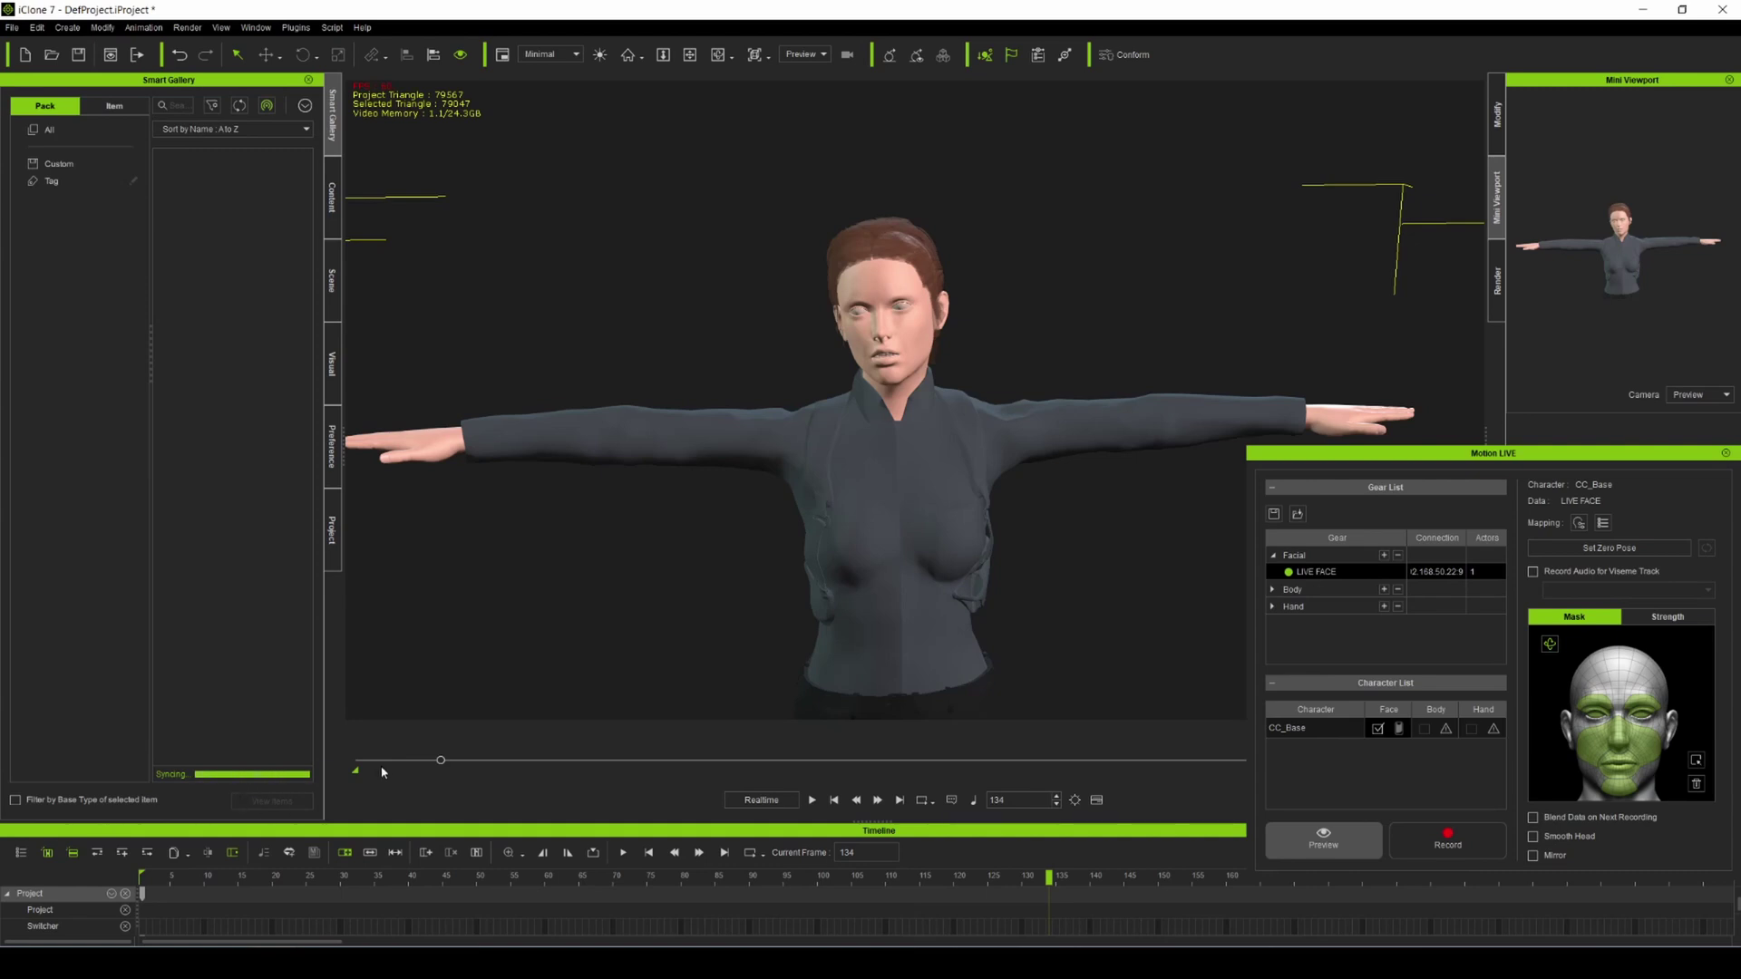
Step: Enlarge the timeline to show CC_Base's tracks, move the Motion LIVE panel aside, and review the face clip
left_click_drag(383, 821, 236, 646)
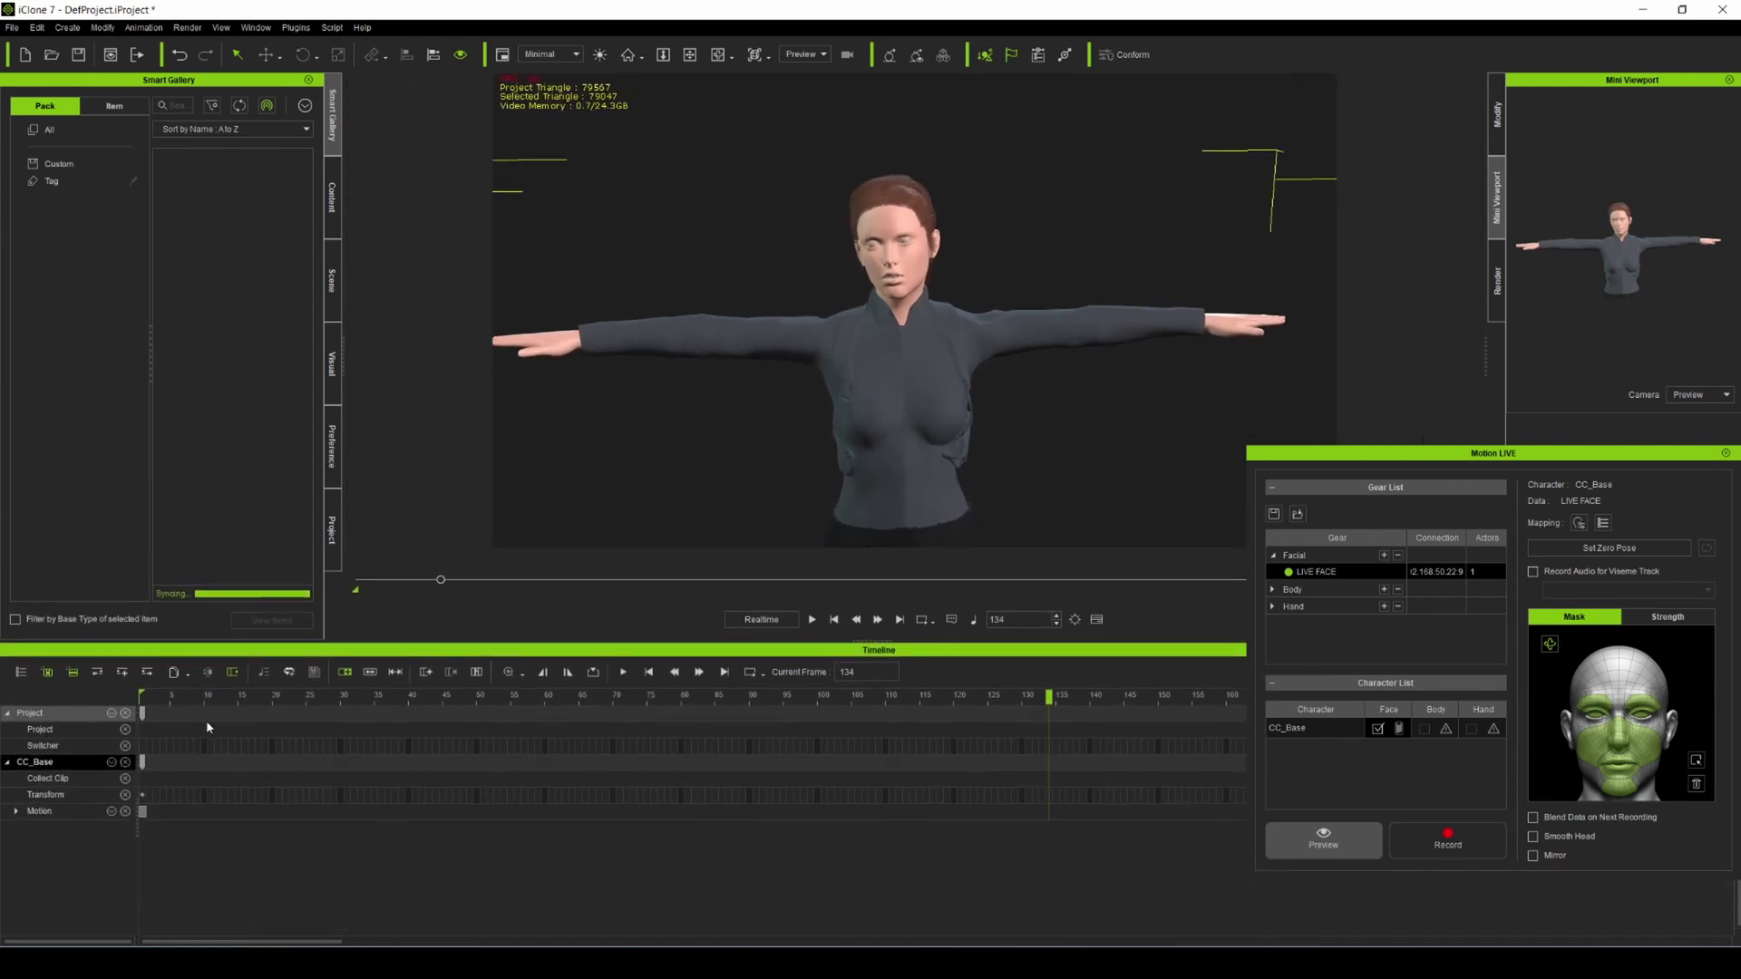
left_click_drag(154, 698, 136, 698)
left_click(200, 799)
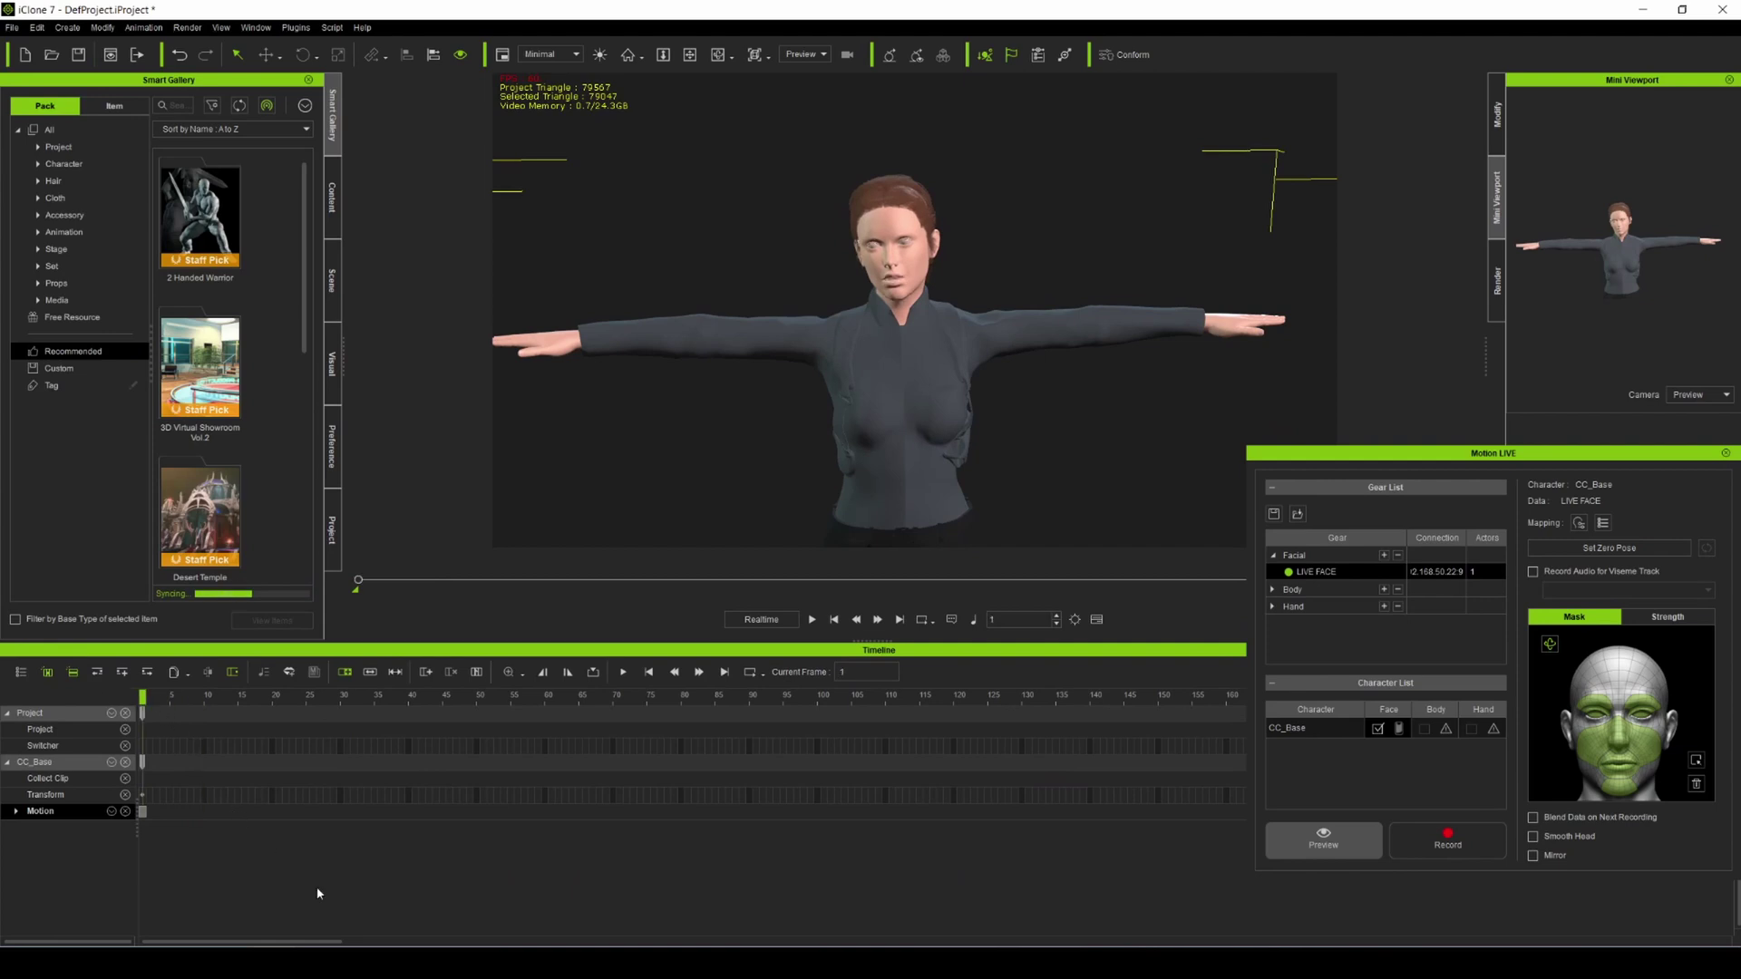
left_click_drag(1453, 456, 1459, 136)
key("space")
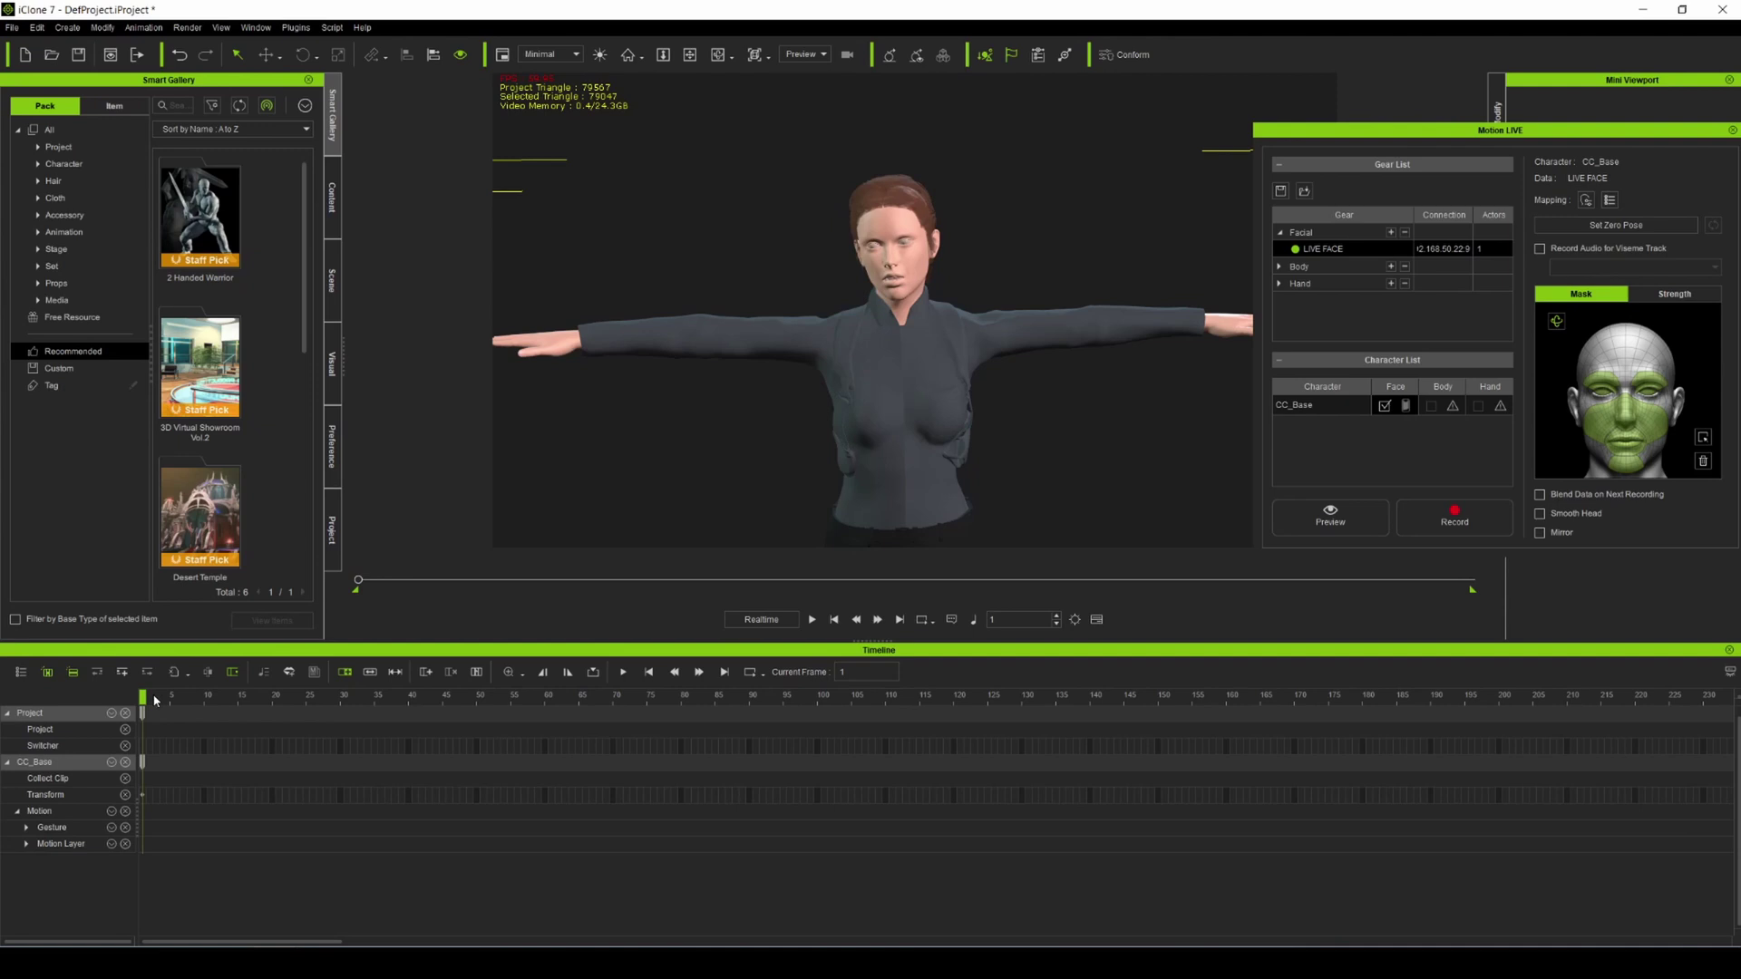
key("Home")
Step: Show CC_Base's Expression track, scrub the face clip, and remove the trial PuppetClip
left_click(111, 761)
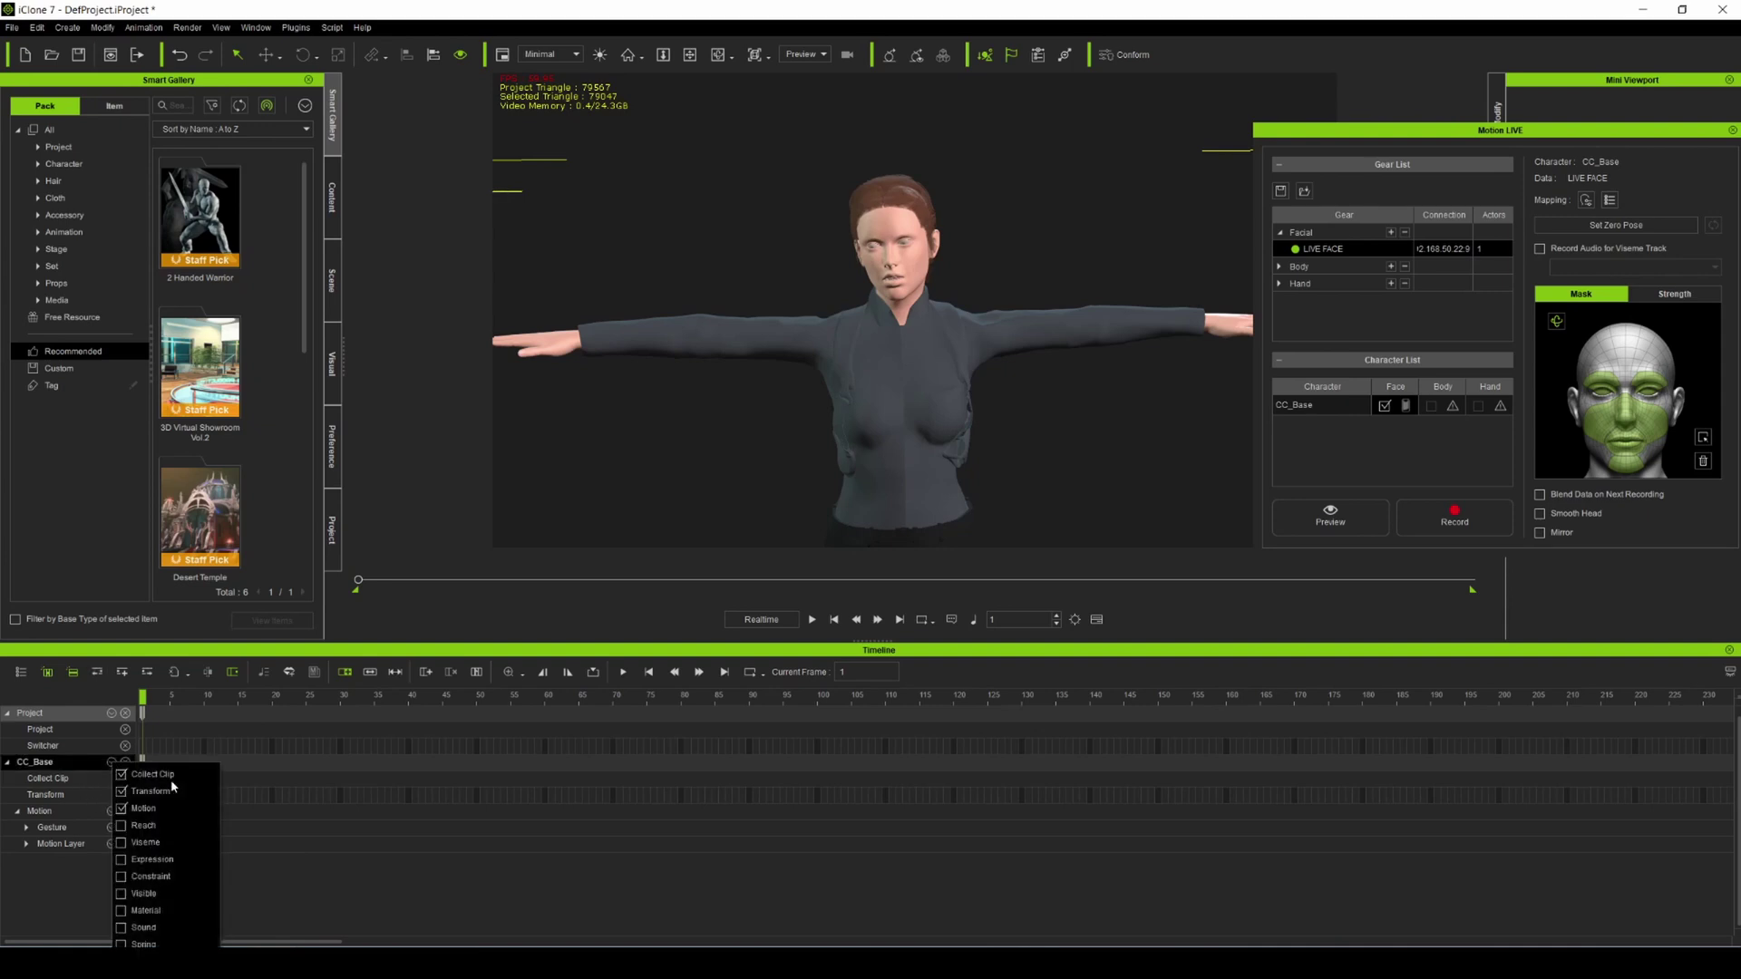
left_click(120, 859)
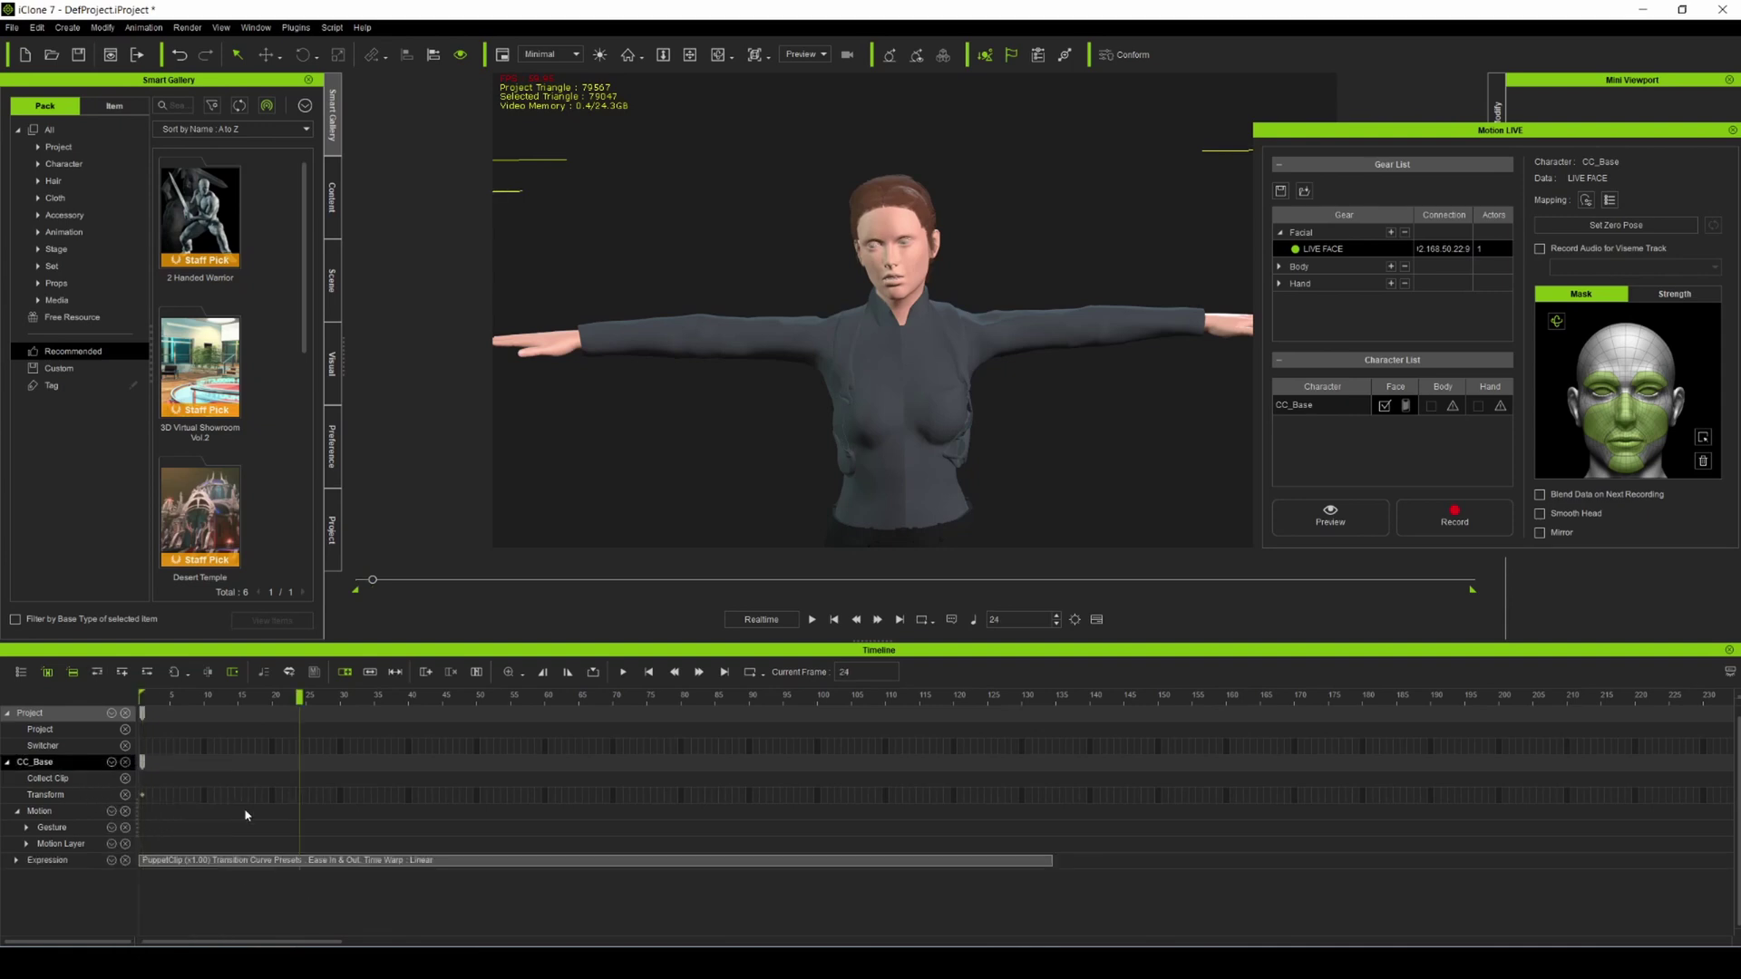
left_click_drag(184, 698, 305, 898)
left_click(317, 868)
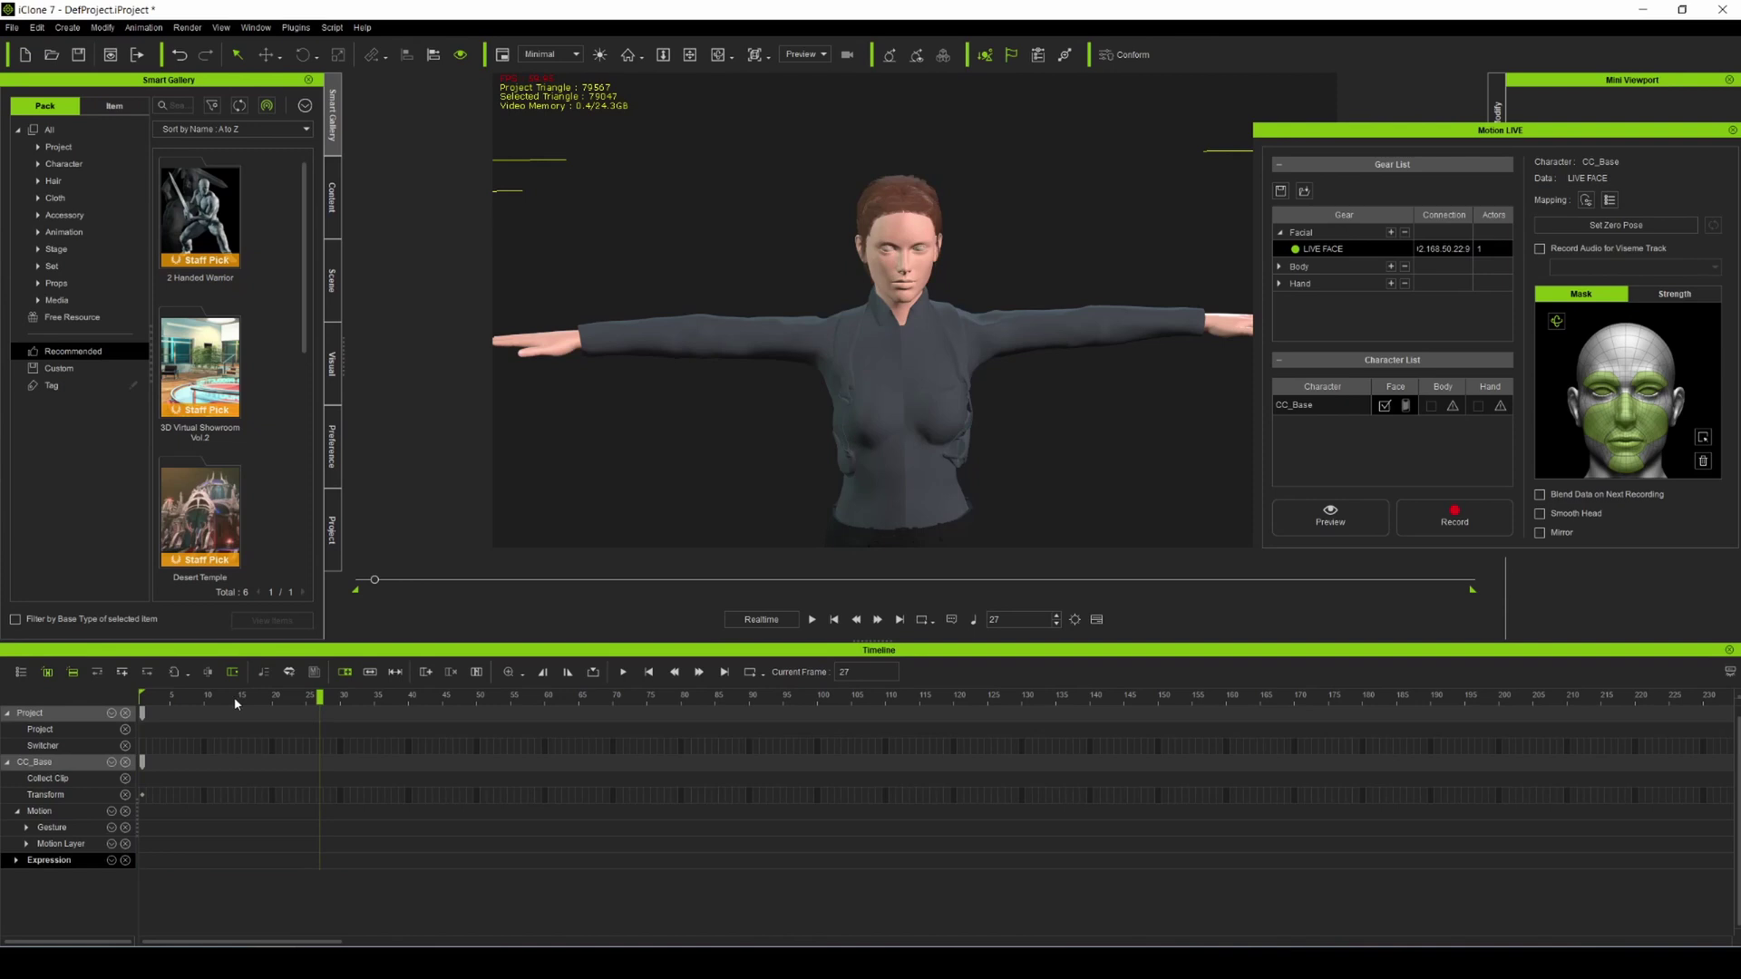
key("Home")
key("F4")
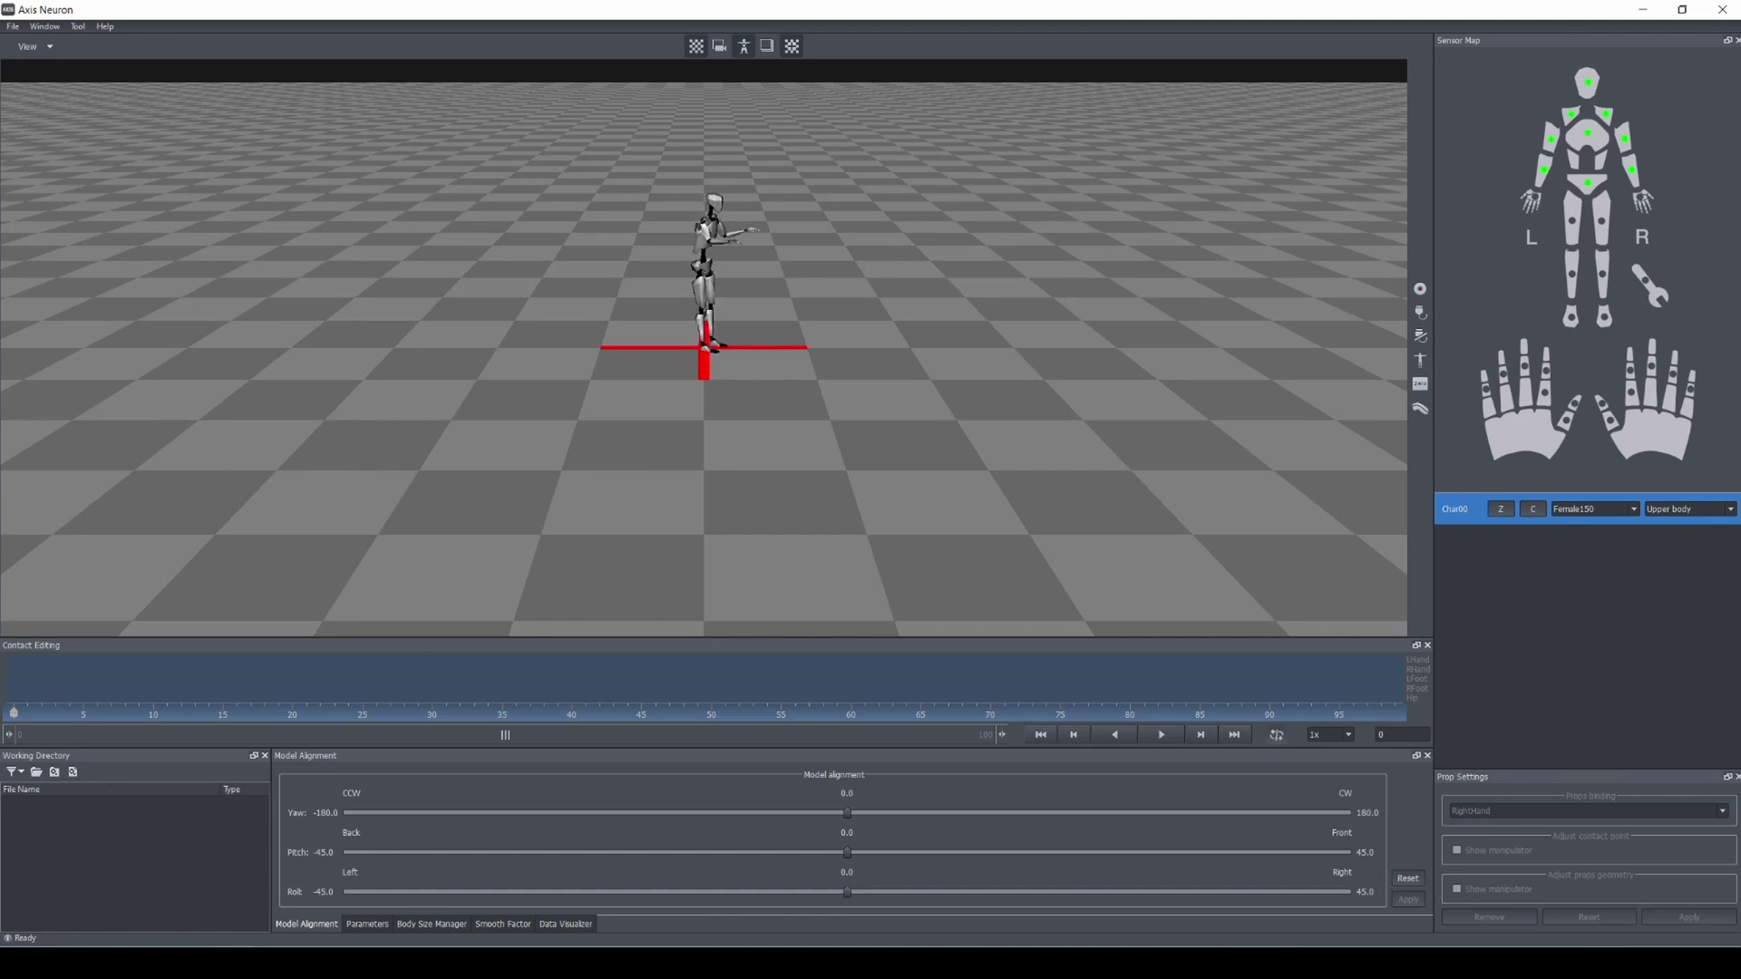
Step: Back in iClone, set the project's Total Frames to 3200 and rewind the playhead to frame 1
key("alt+Tab")
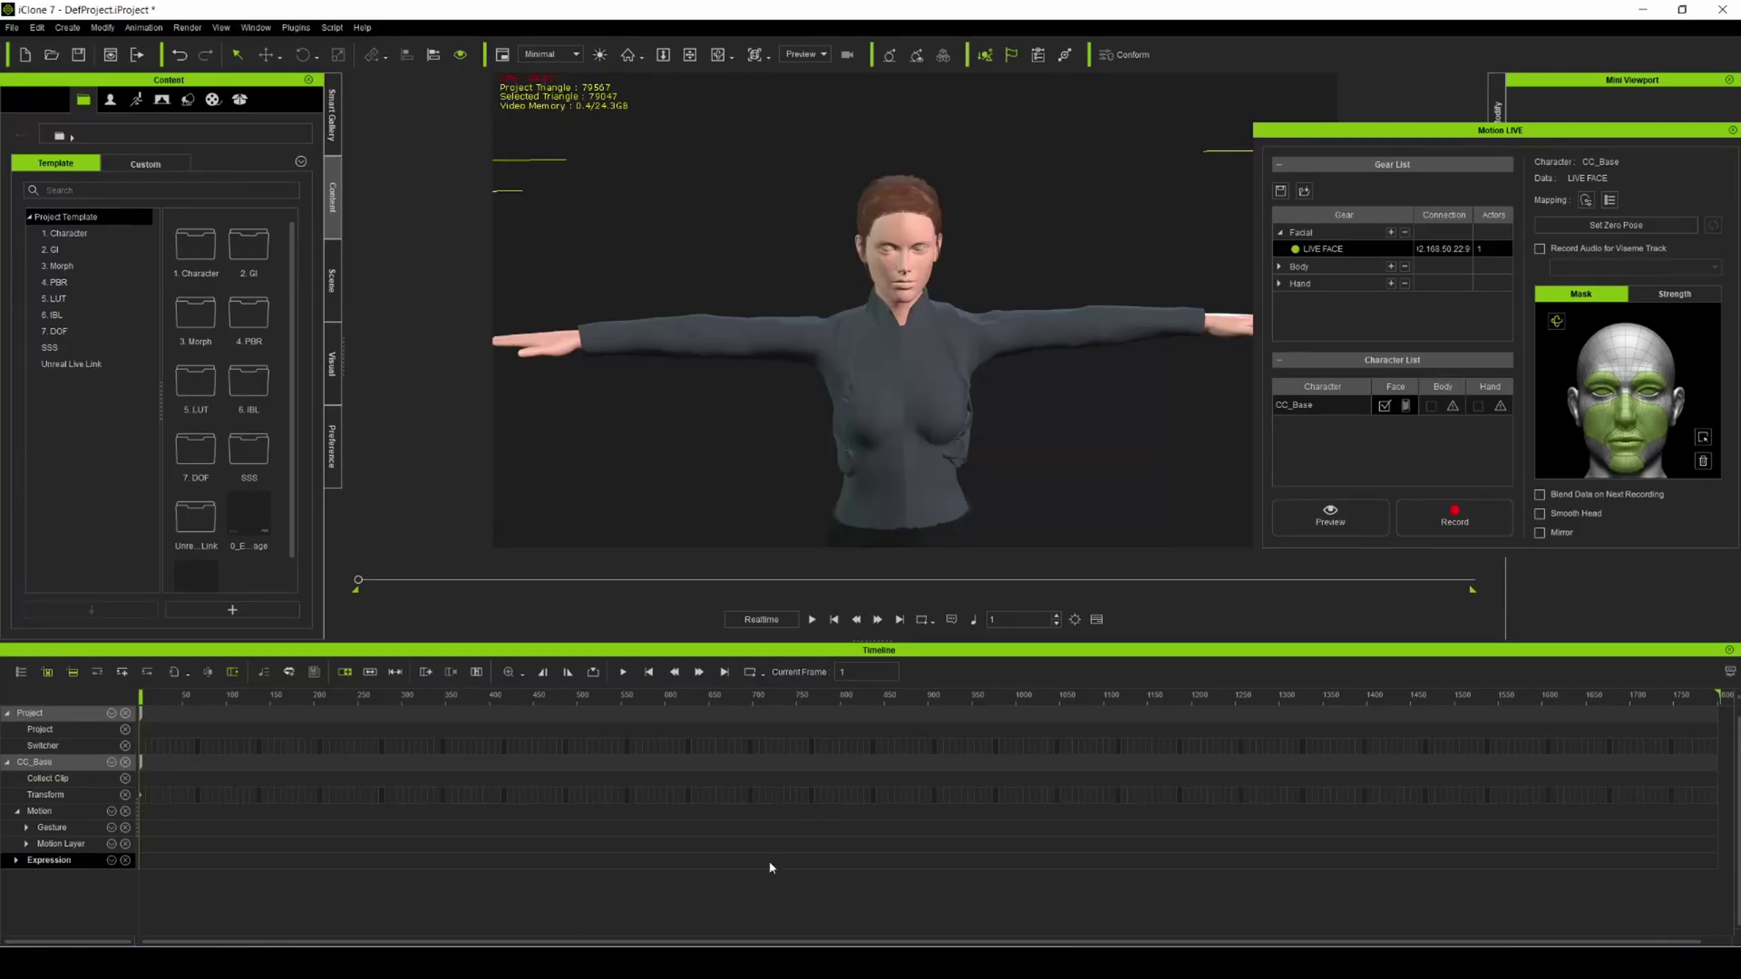
left_click(1075, 622)
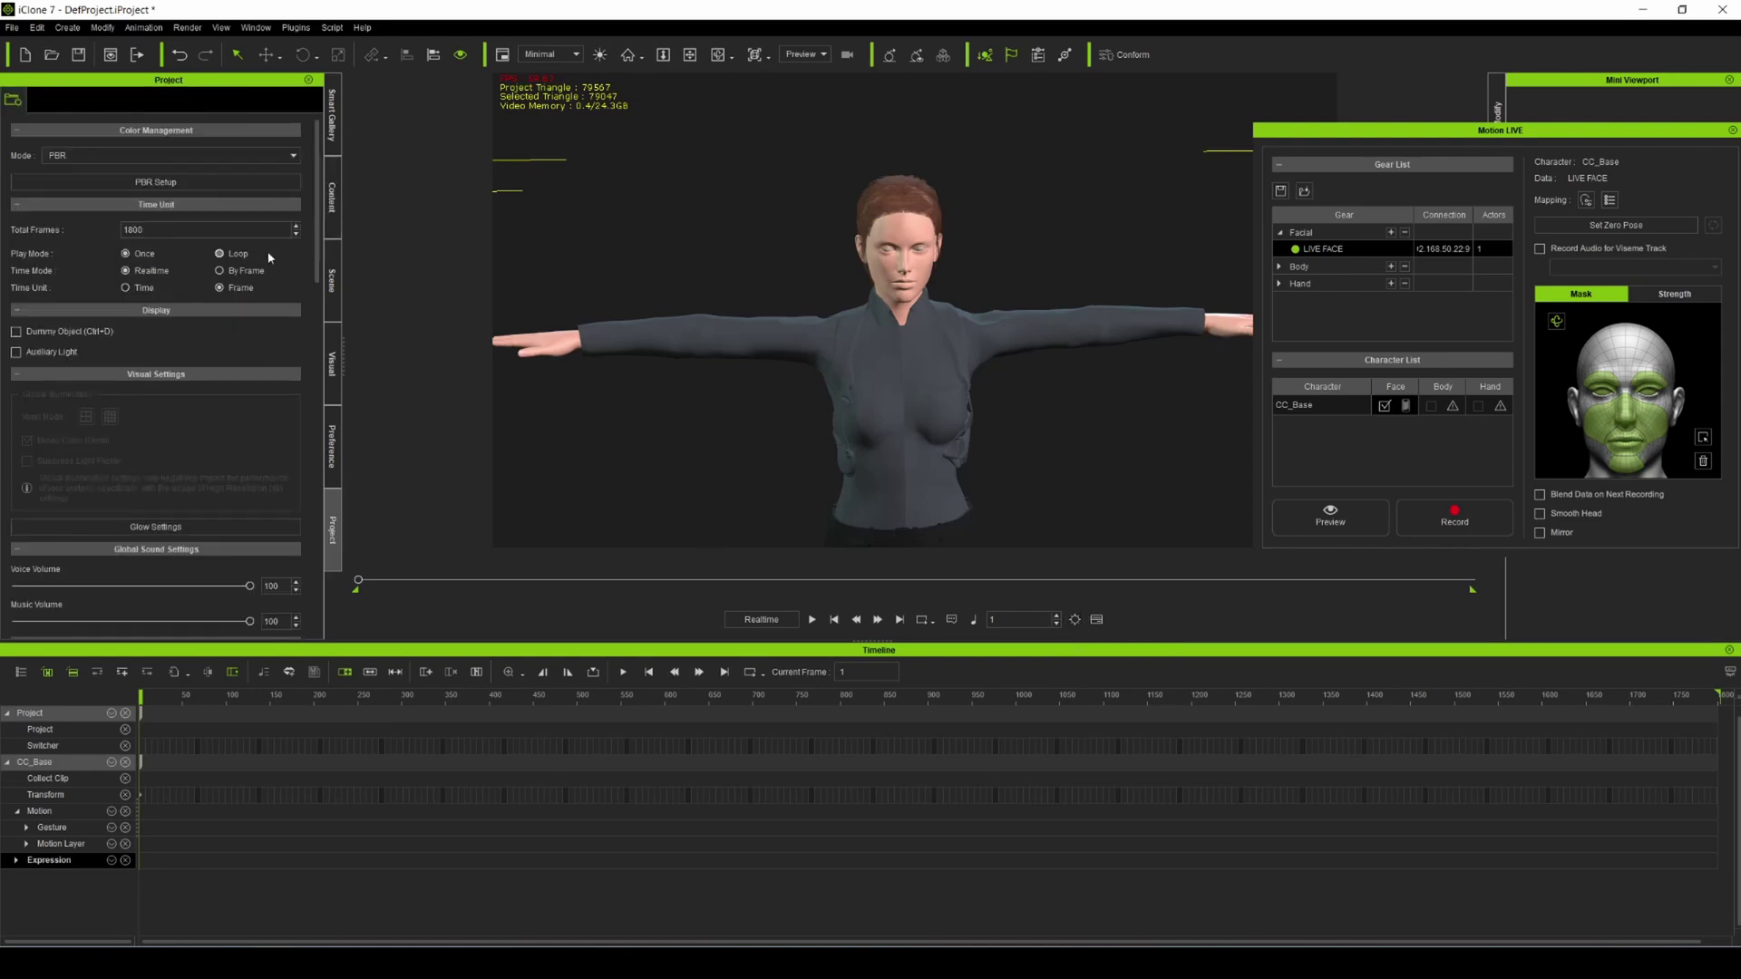
key("space")
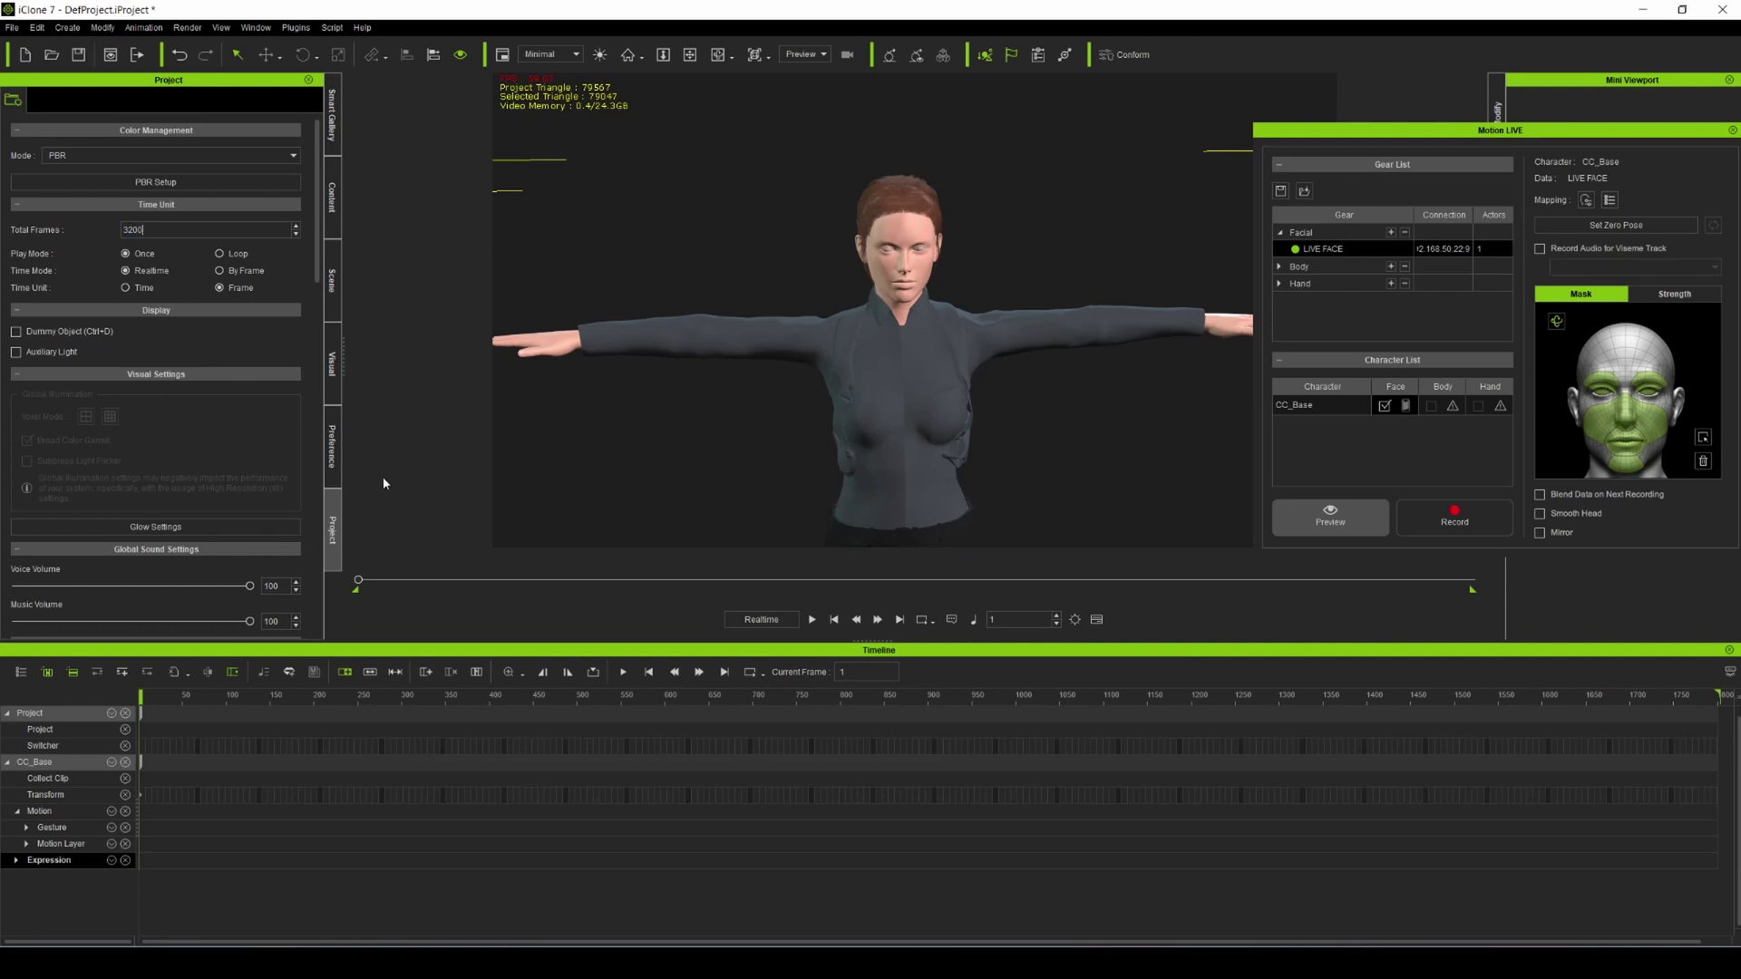
left_click(1143, 784)
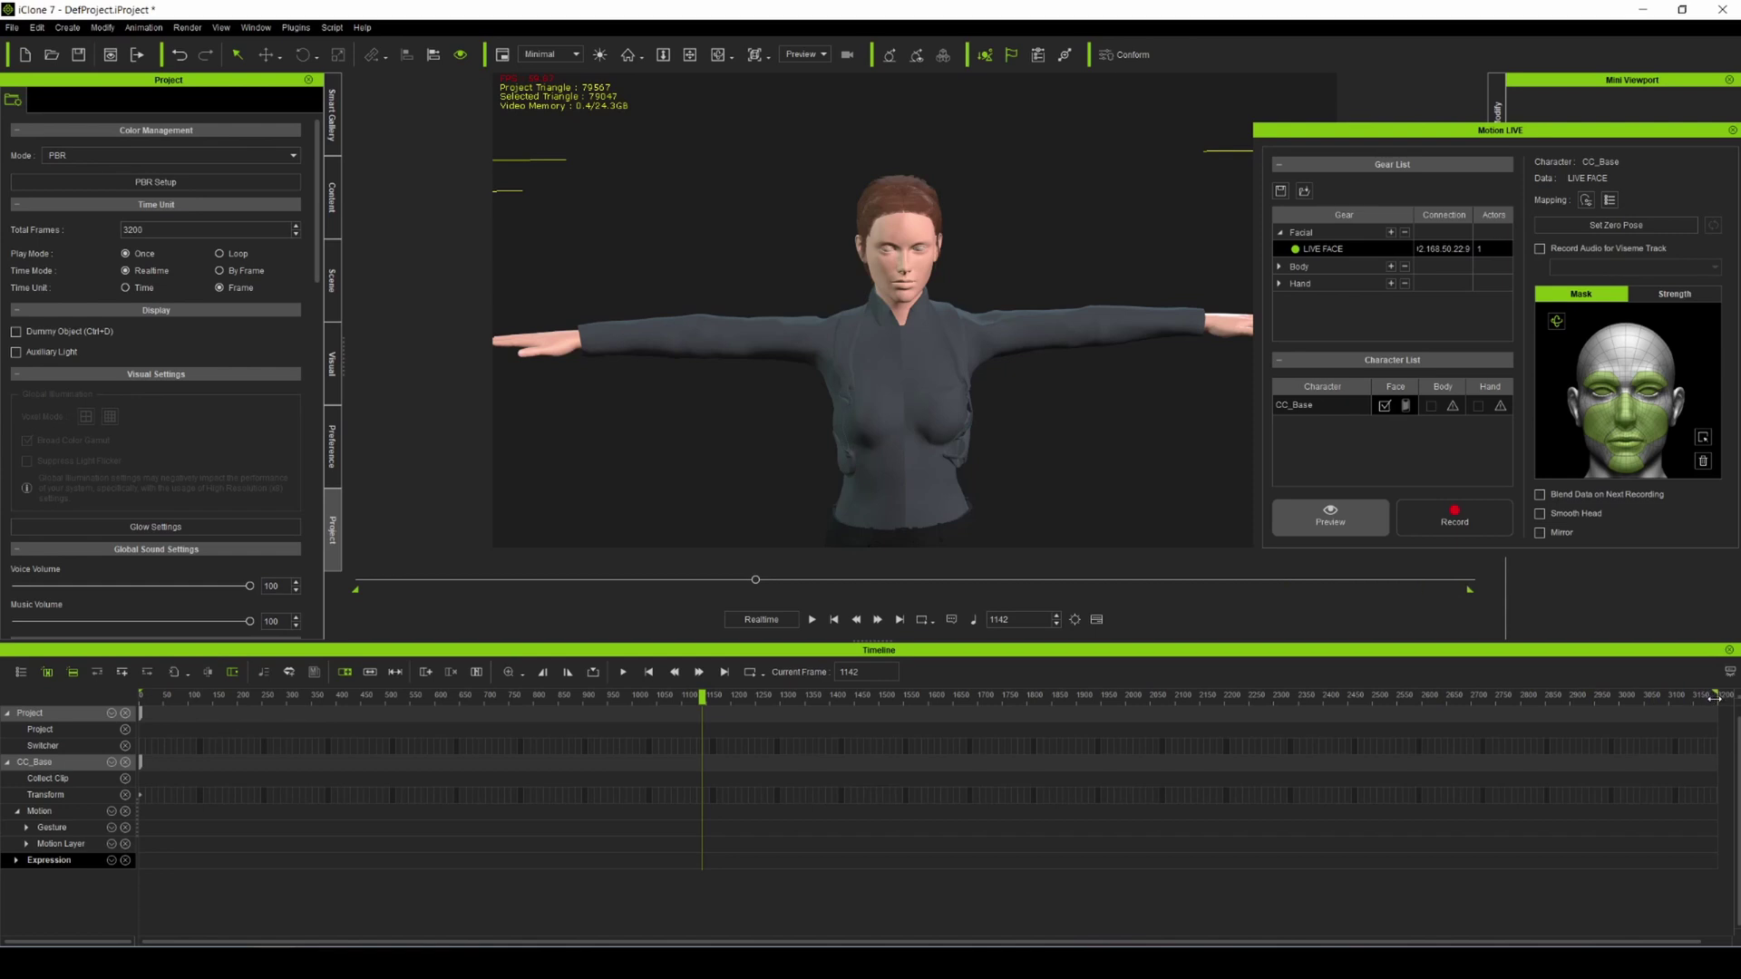
left_click_drag(284, 701, 33, 694)
left_click(1074, 619)
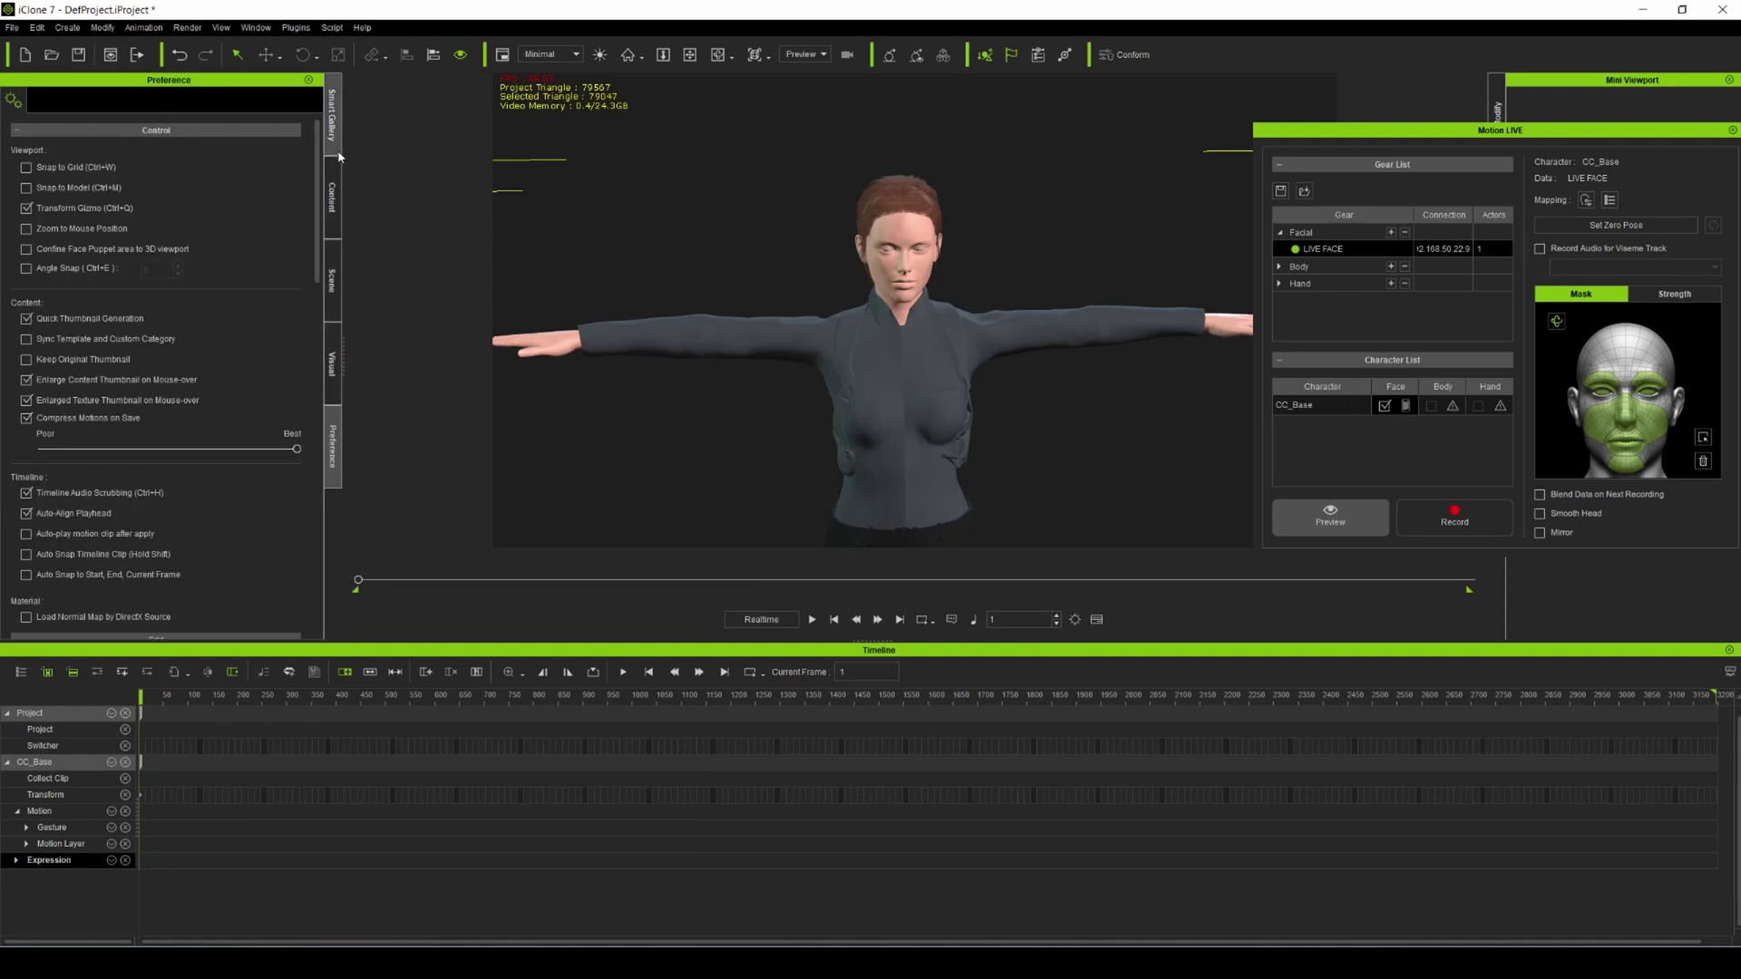
Step: Start an Axis Neuron body-motion recording saved to the file Scene1 in the motion files folder
left_click(333, 196)
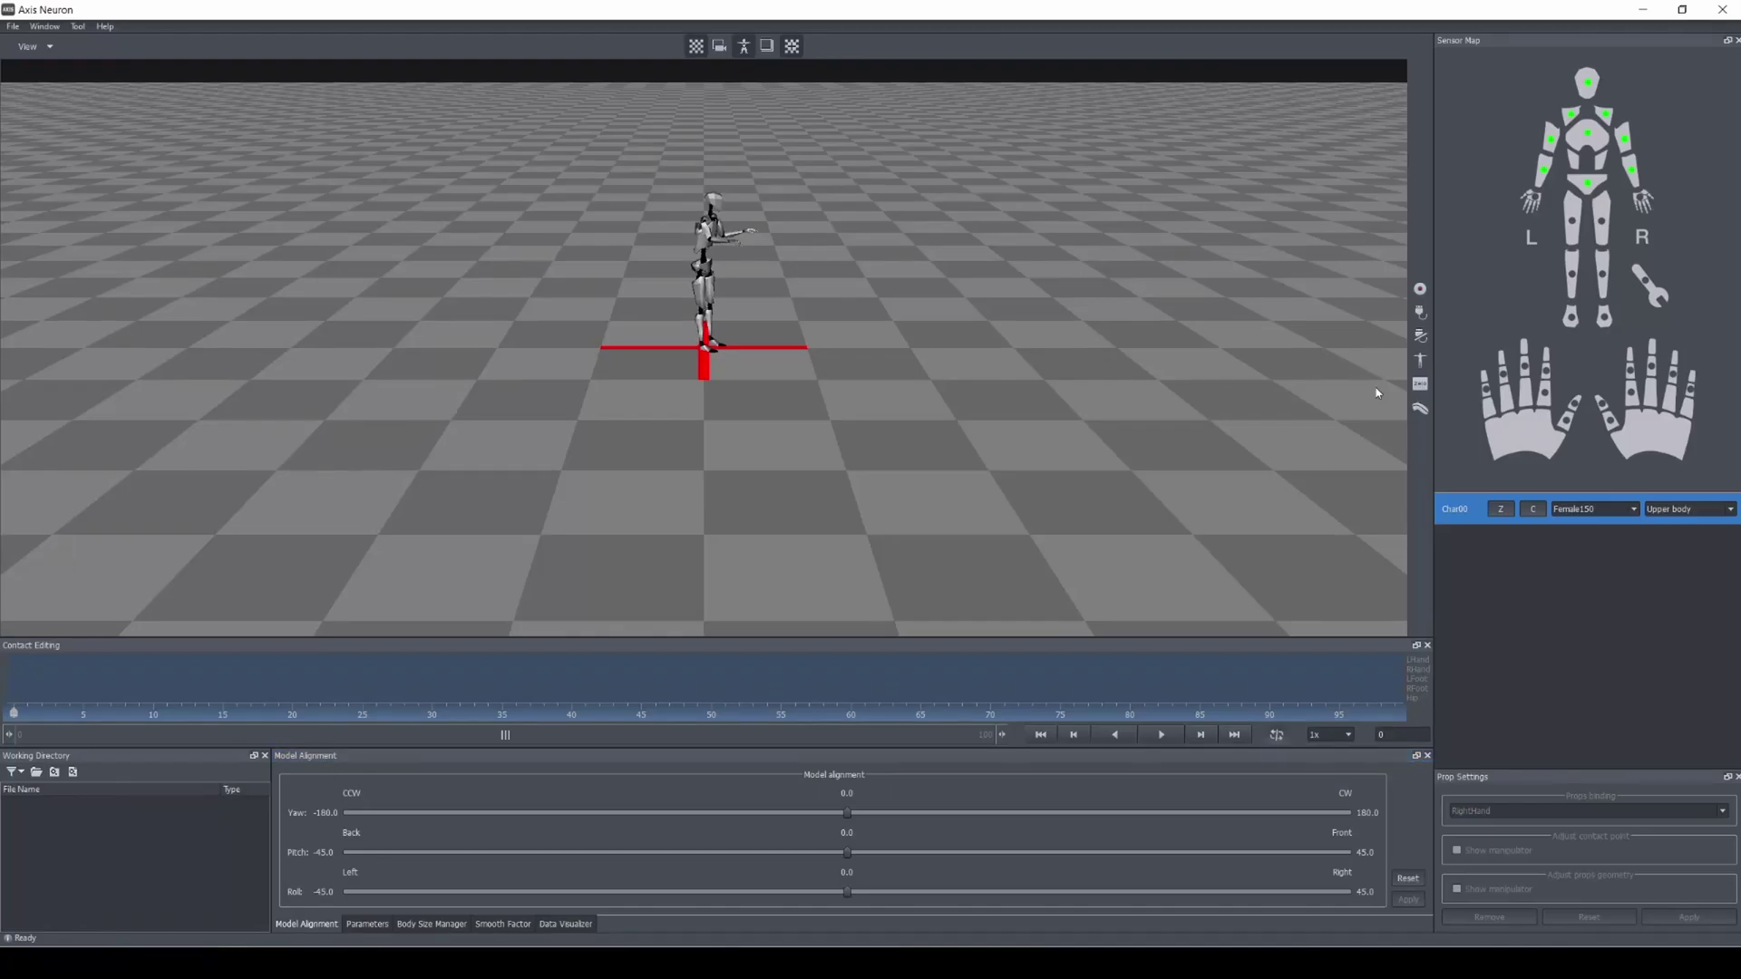
left_click(1424, 291)
left_click(994, 506)
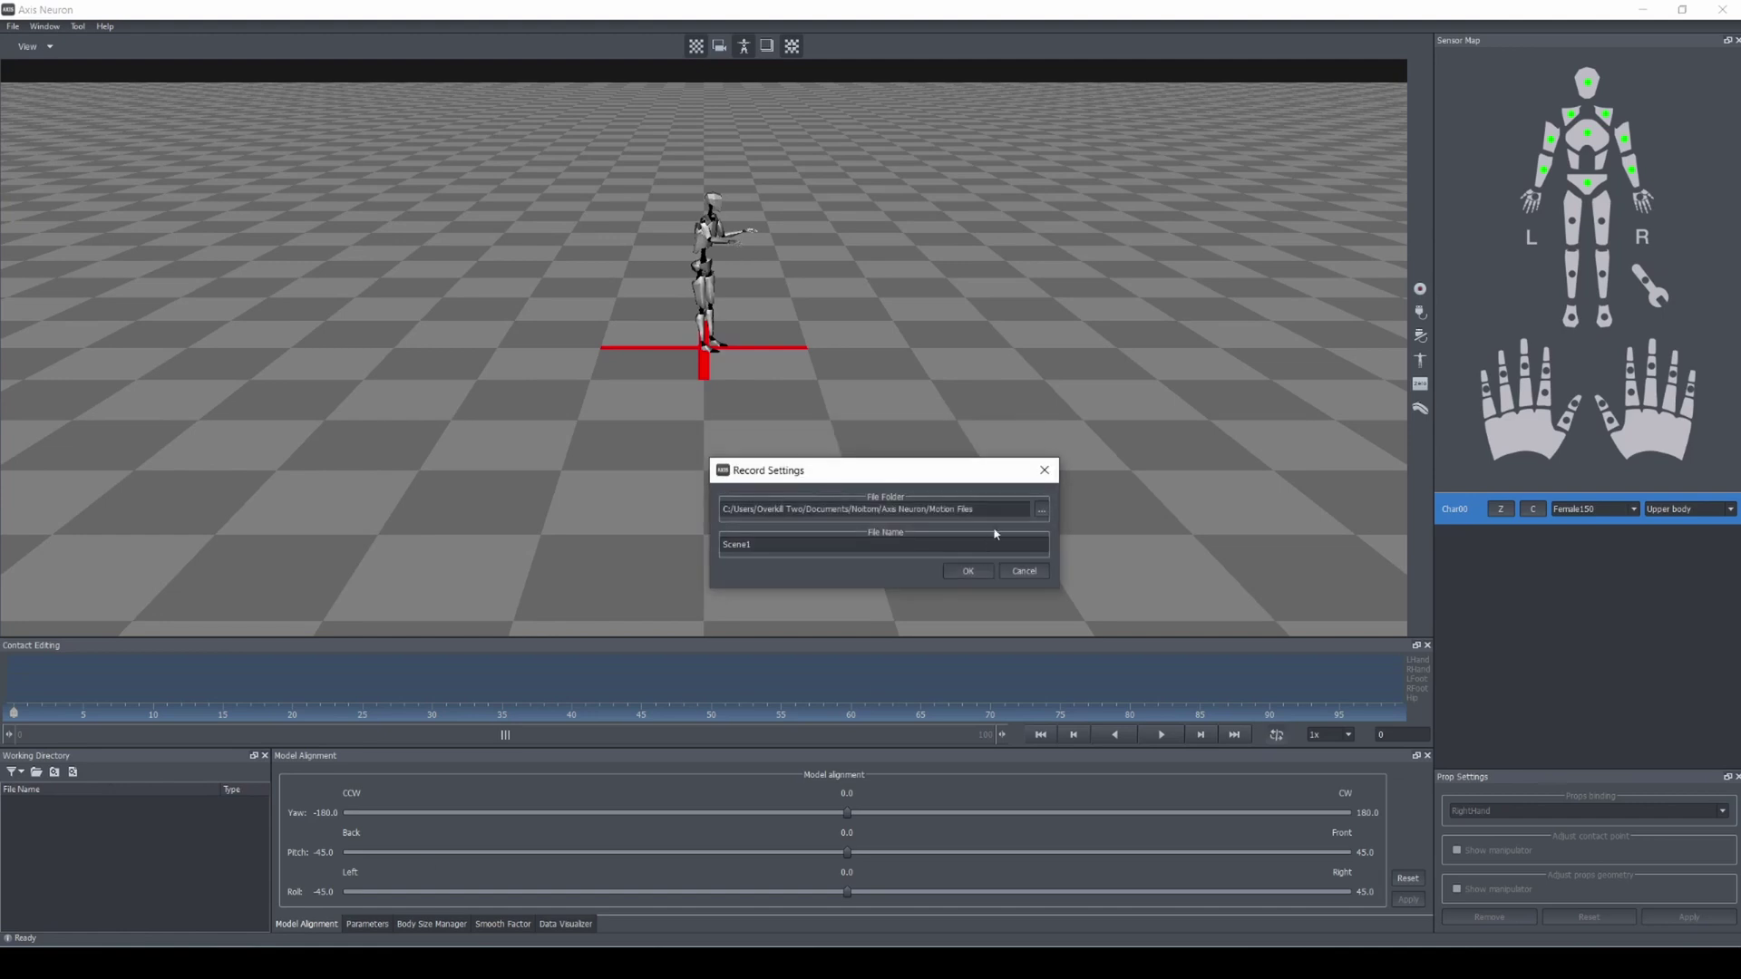
left_click(967, 570)
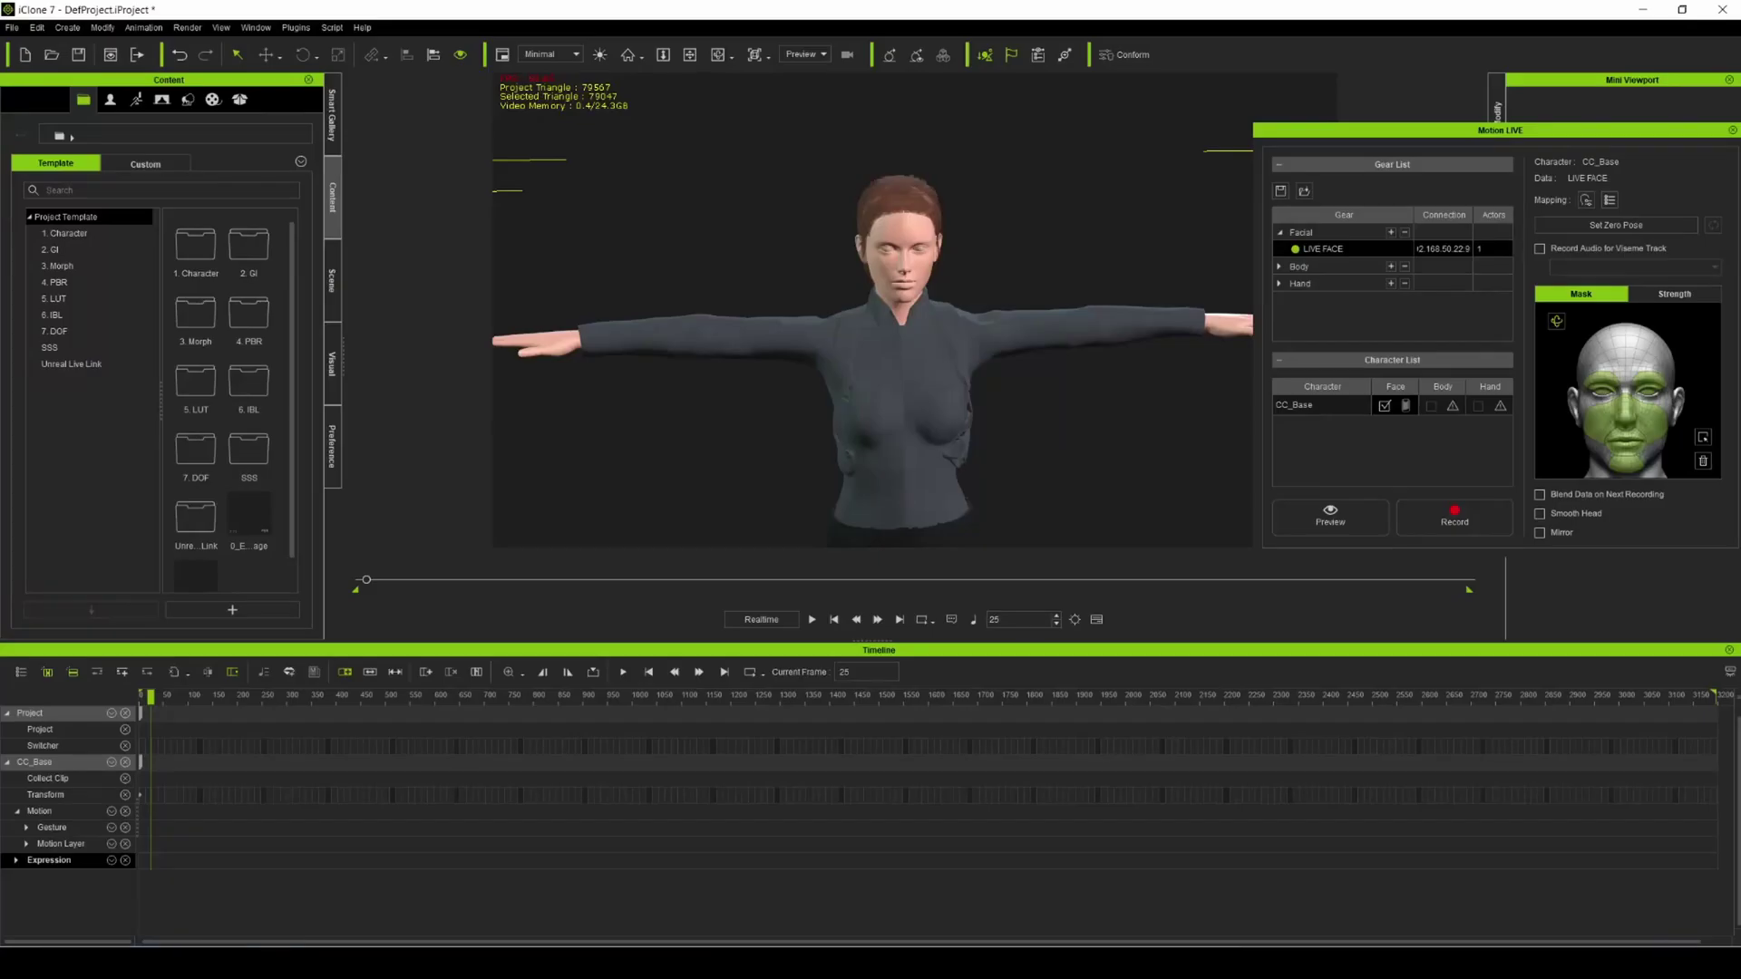
Step: Rewind to frame 1 and record a live facial Expression clip on CC_Base lasting to about frame 1880
left_click_drag(153, 696, 94, 703)
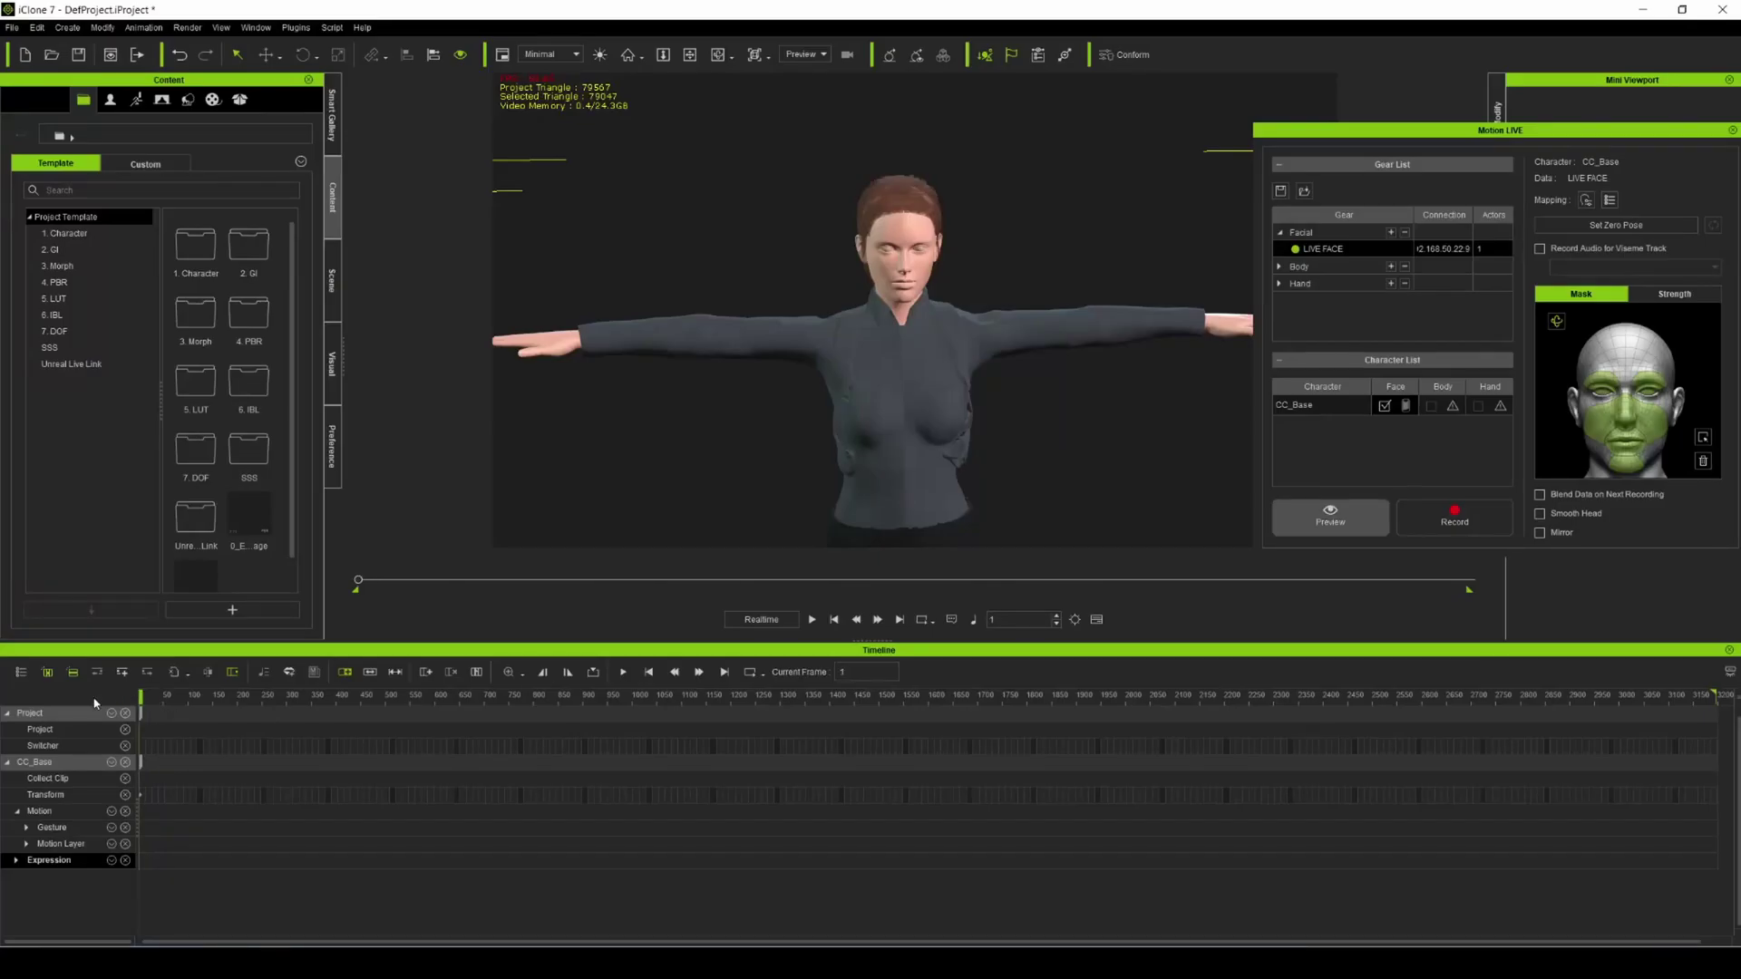
left_click(1451, 515)
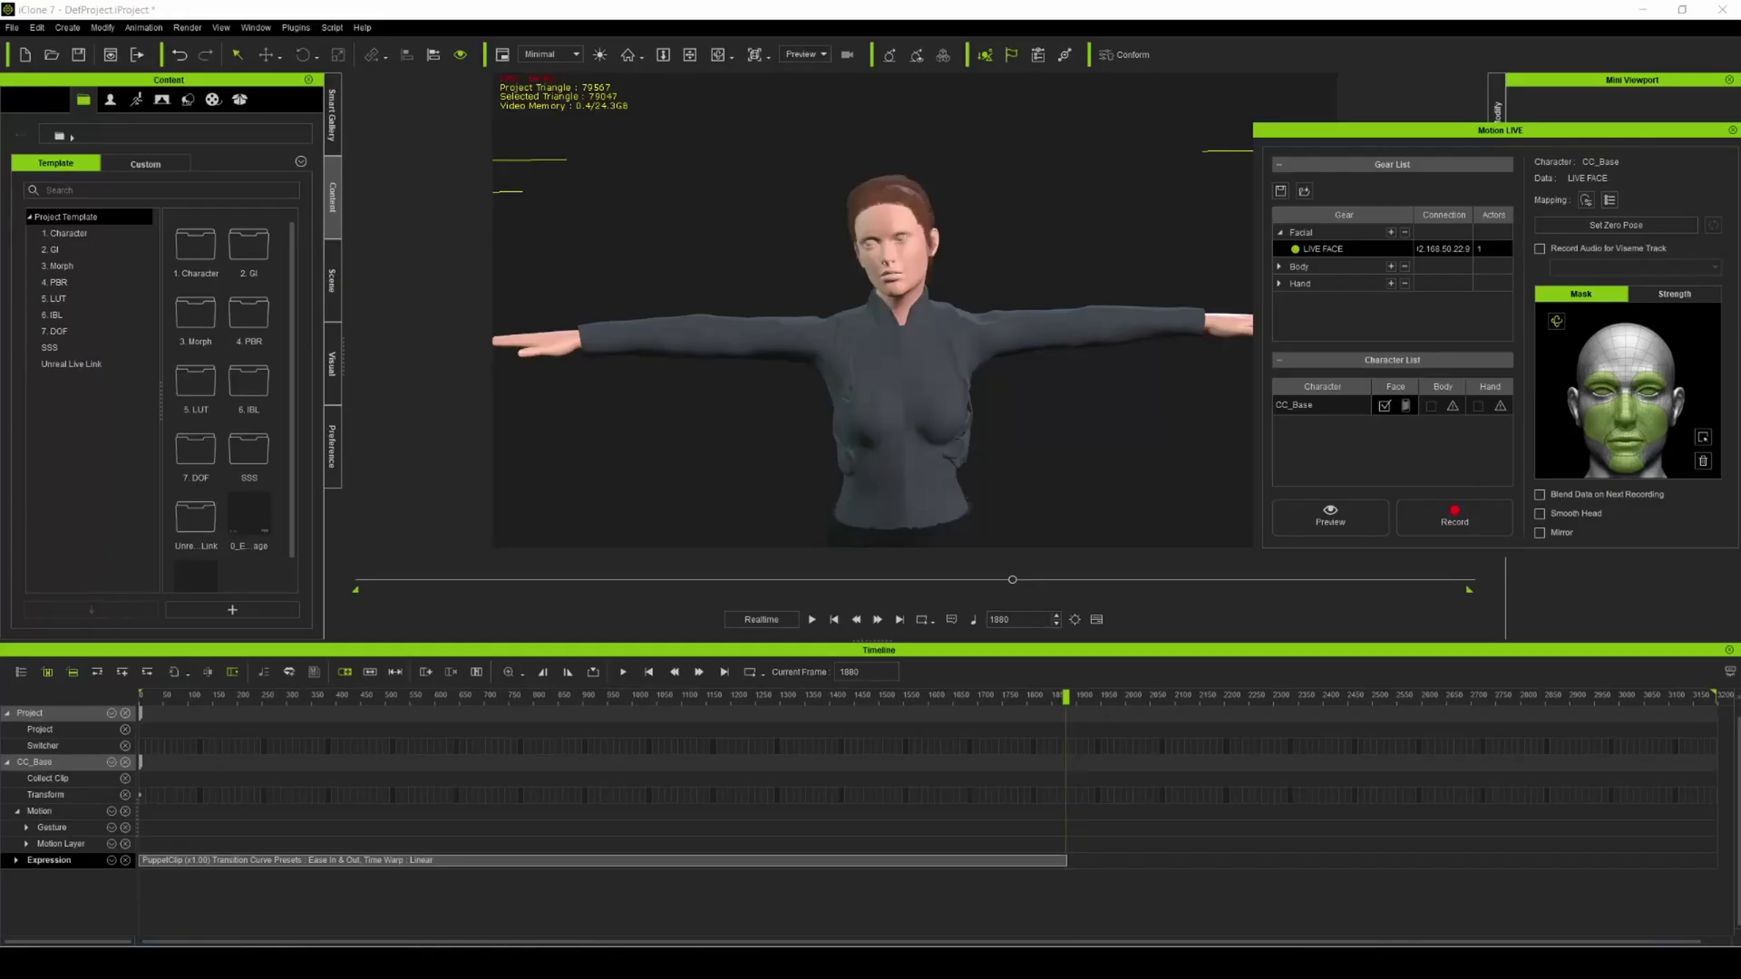
Step: Rewind to frame 1, then save the project as DefProject in a new Desktop folder 'tuttoiralg'
left_click(141, 696)
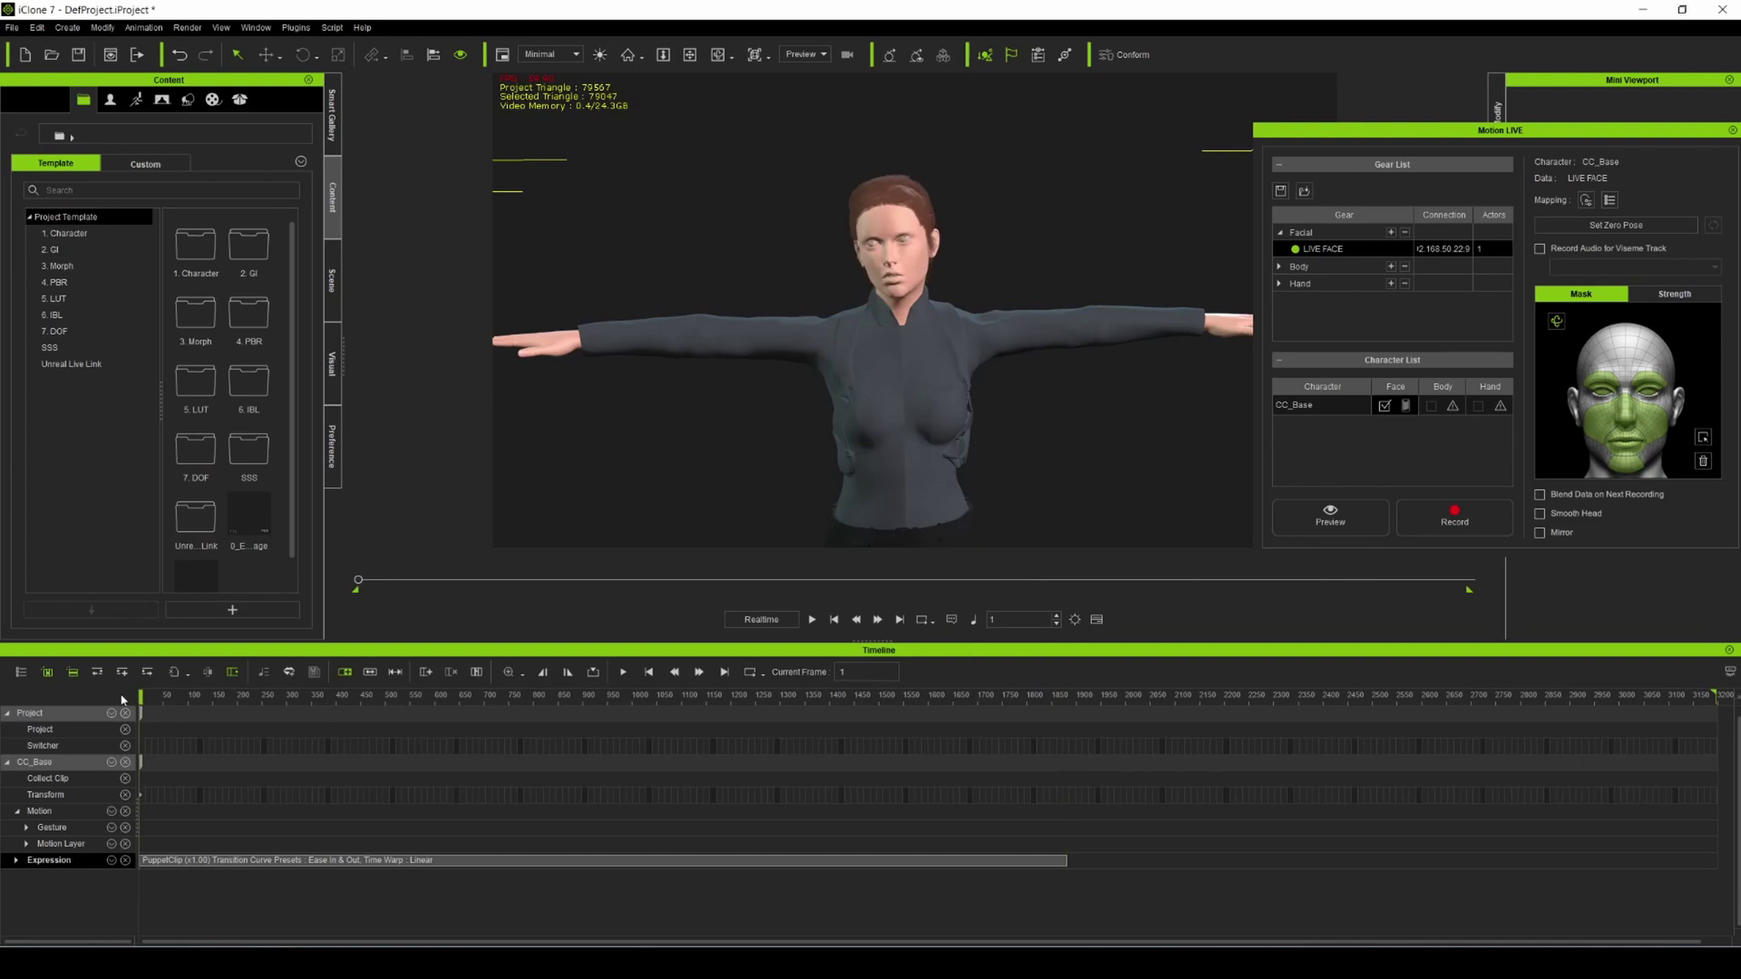
left_click(11, 27)
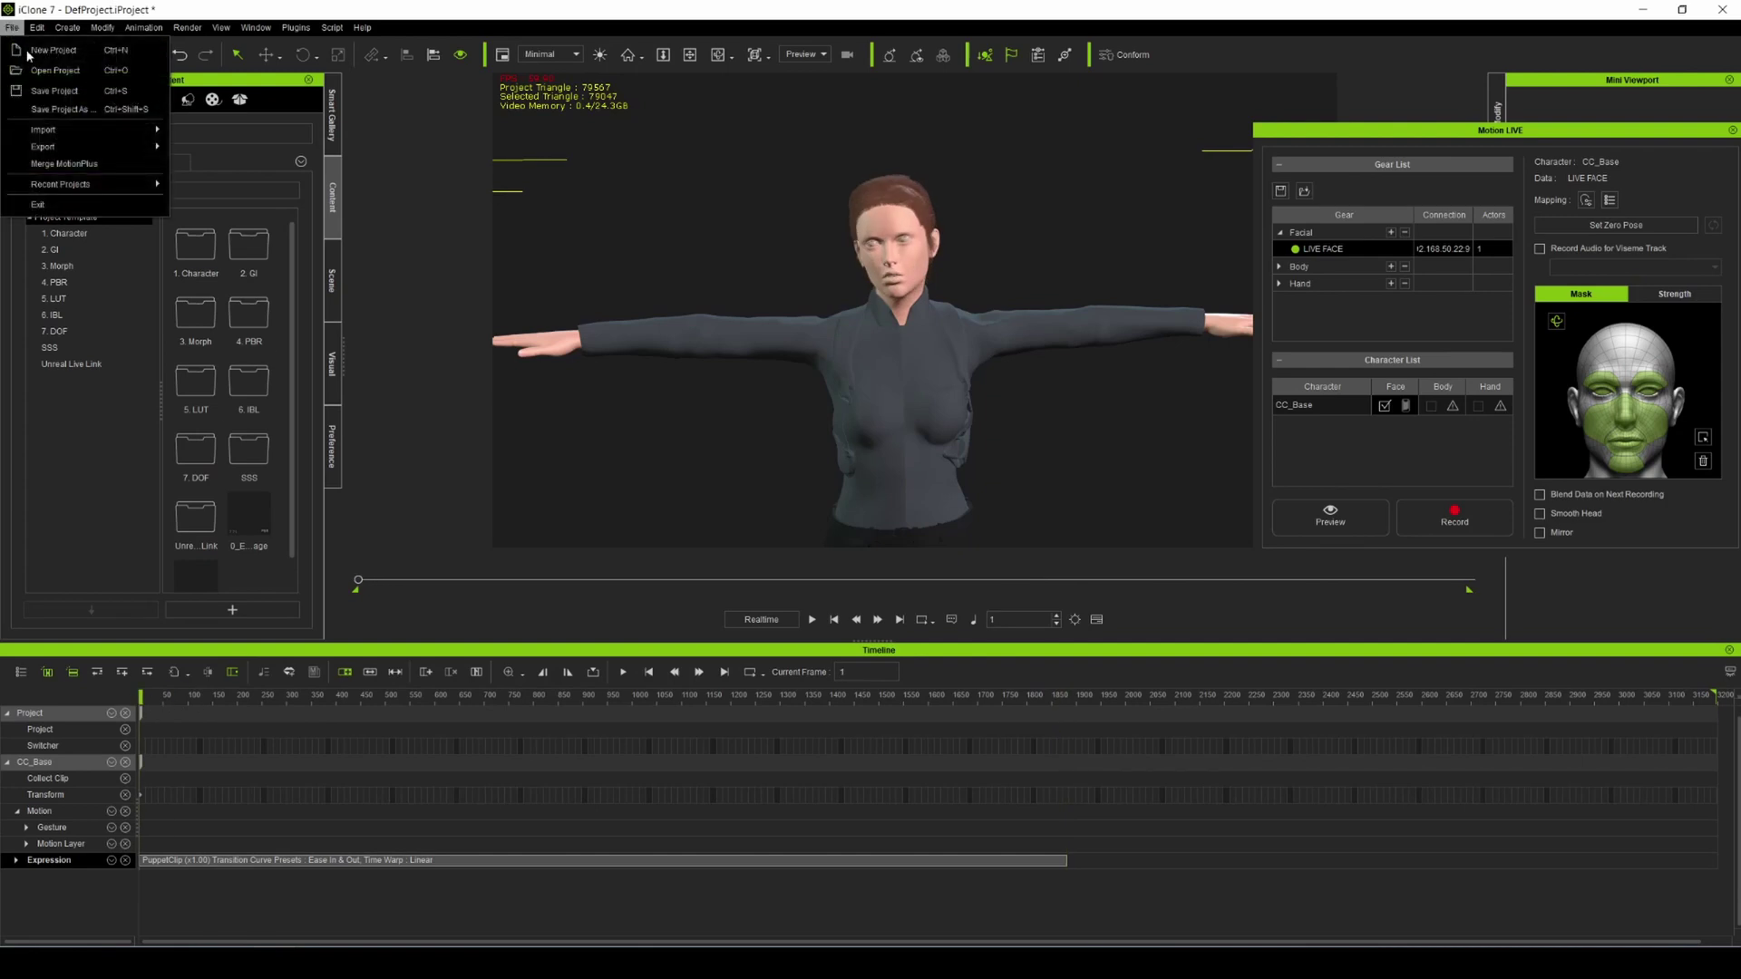
left_click(71, 114)
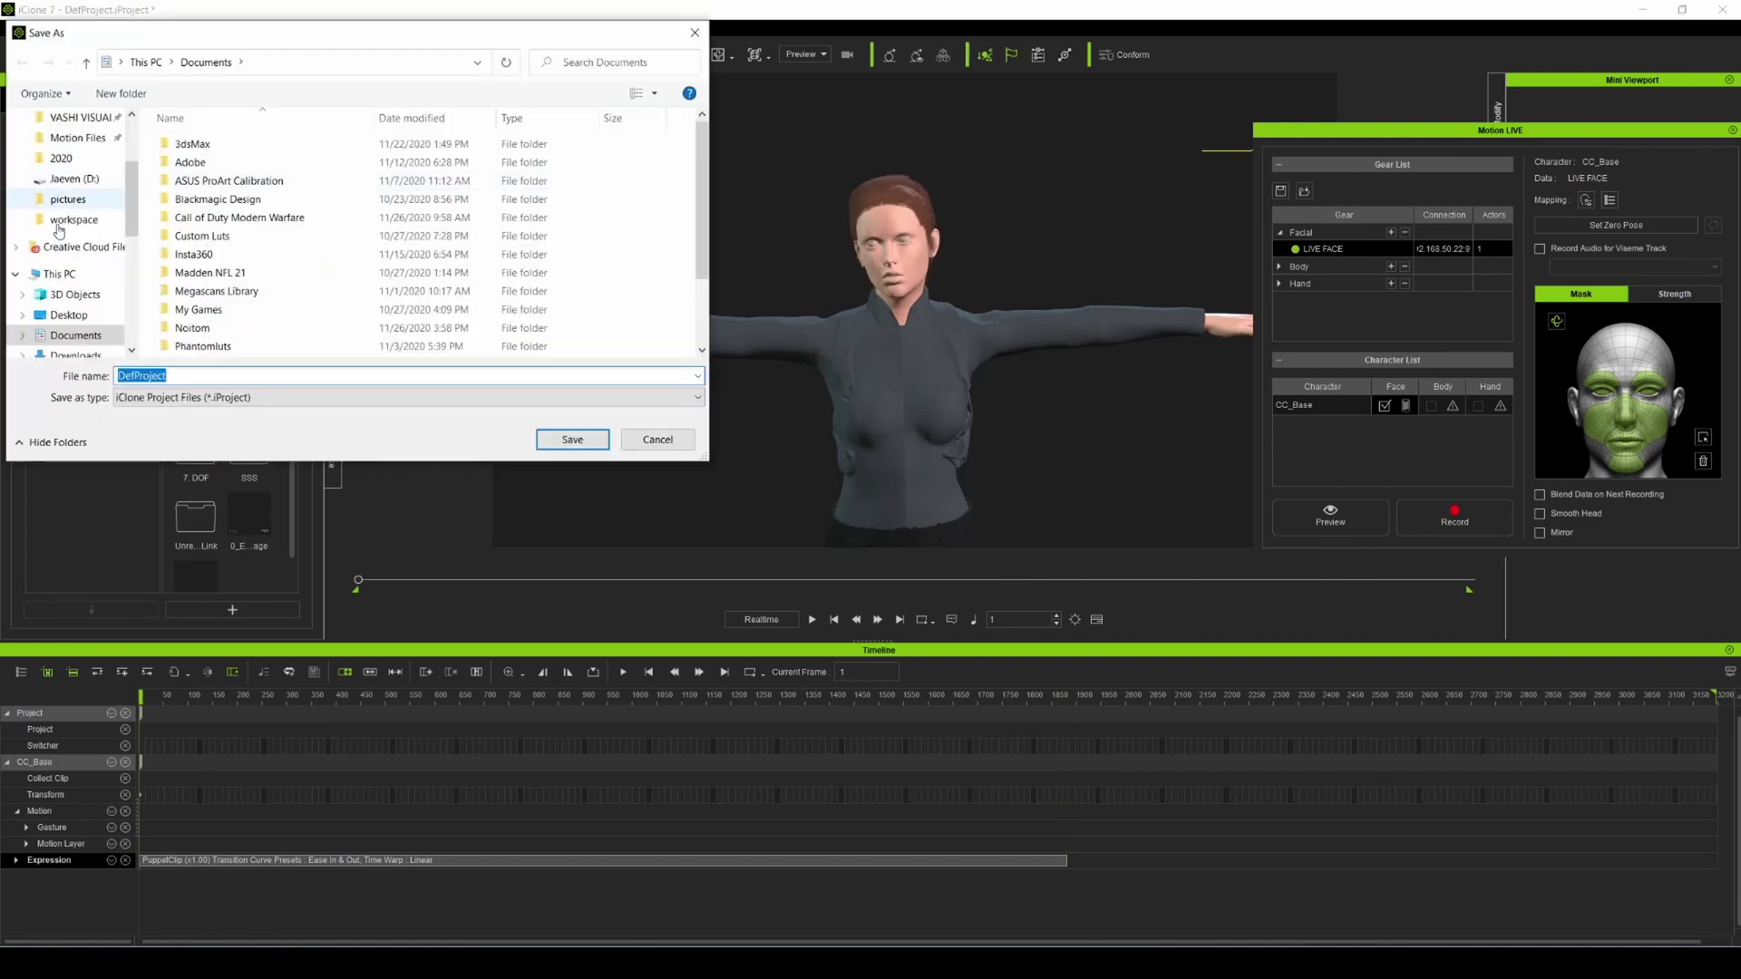
left_click(100, 314)
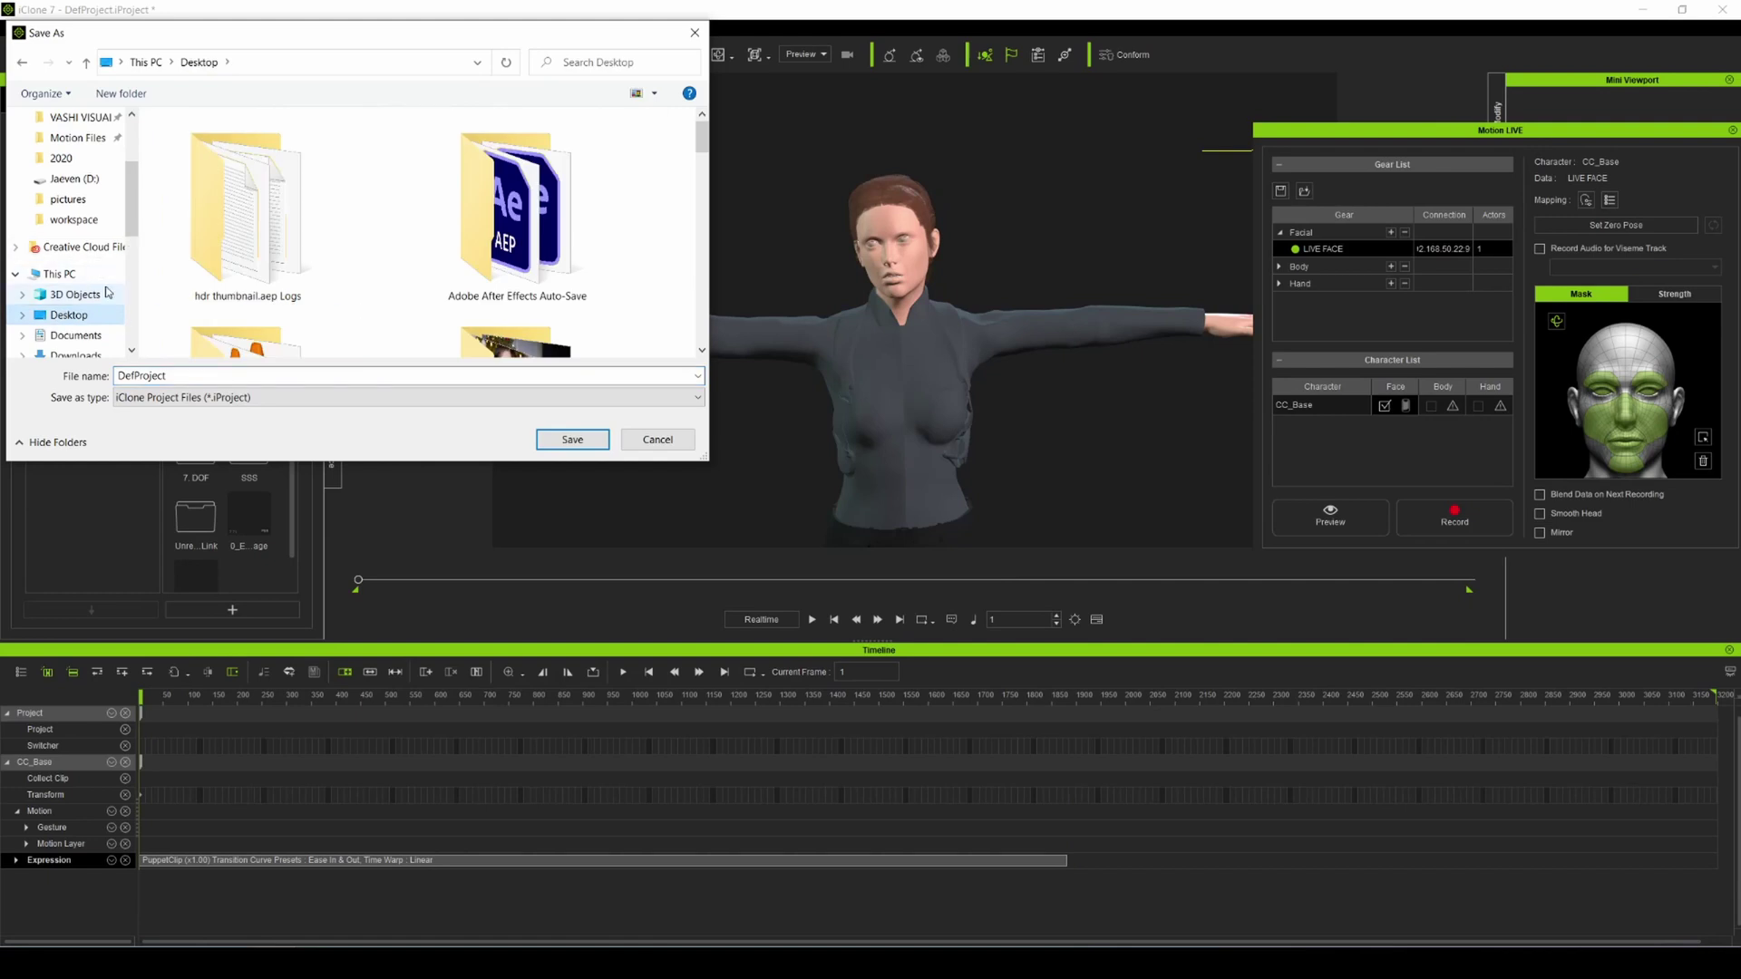
right_click(655, 210)
mouse_move(740, 399)
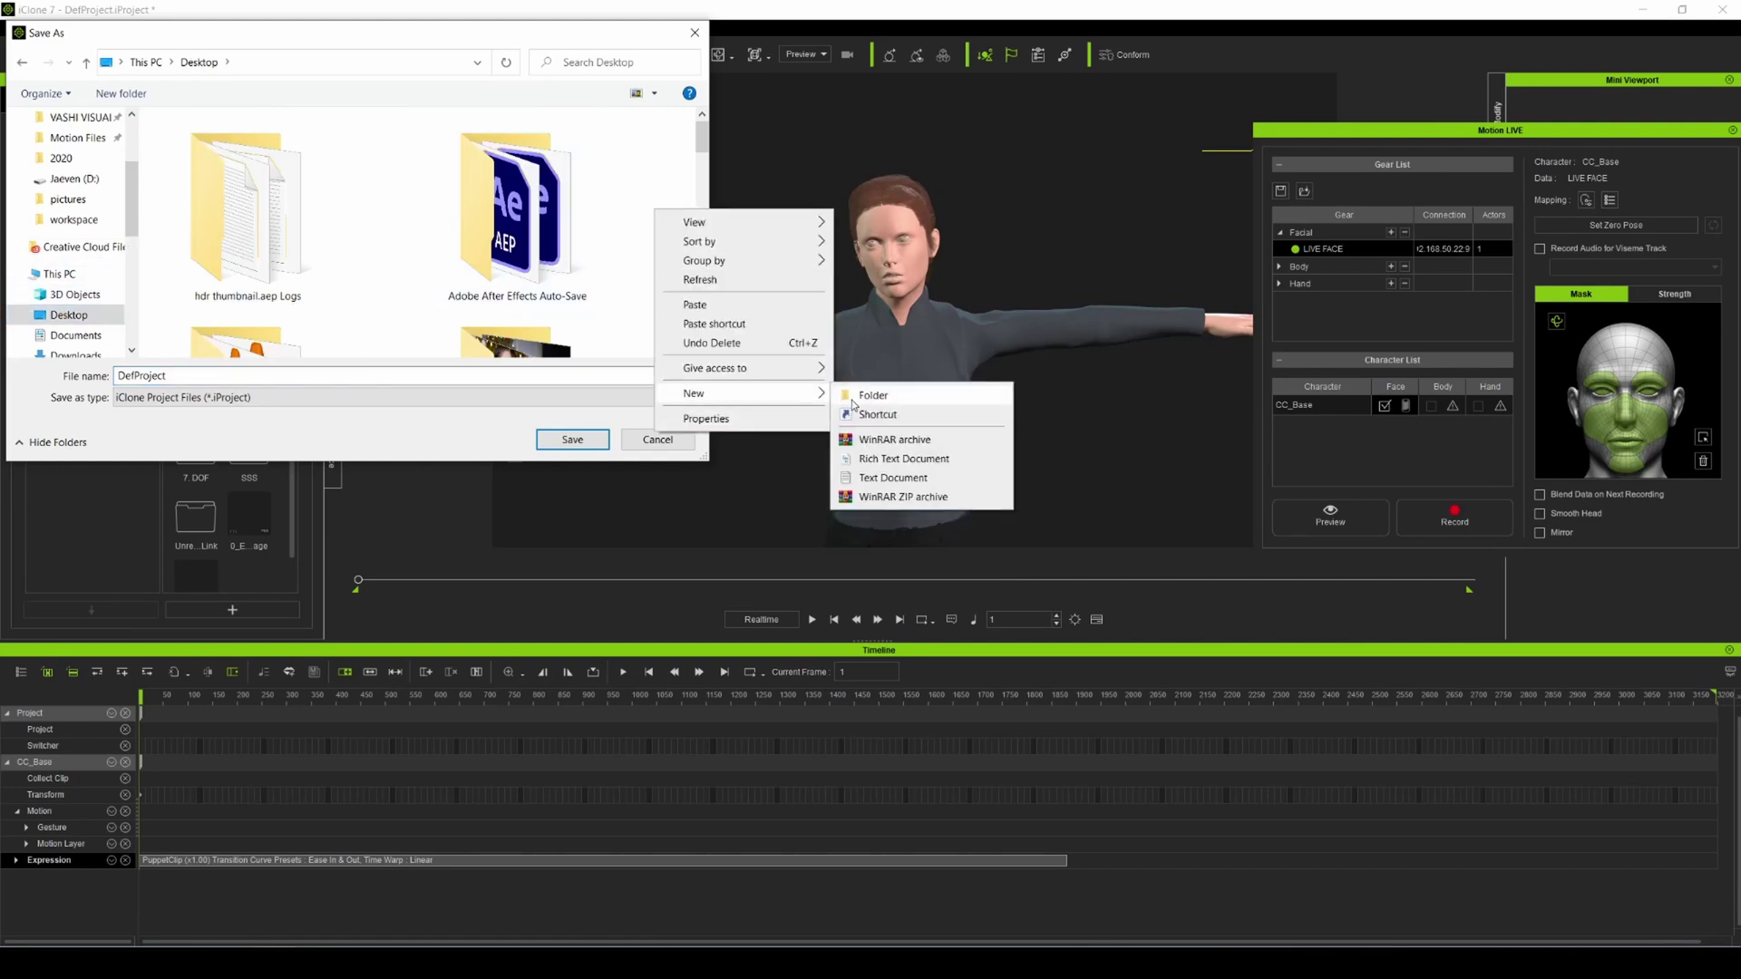
left_click(852, 401)
type("tuttoiralg")
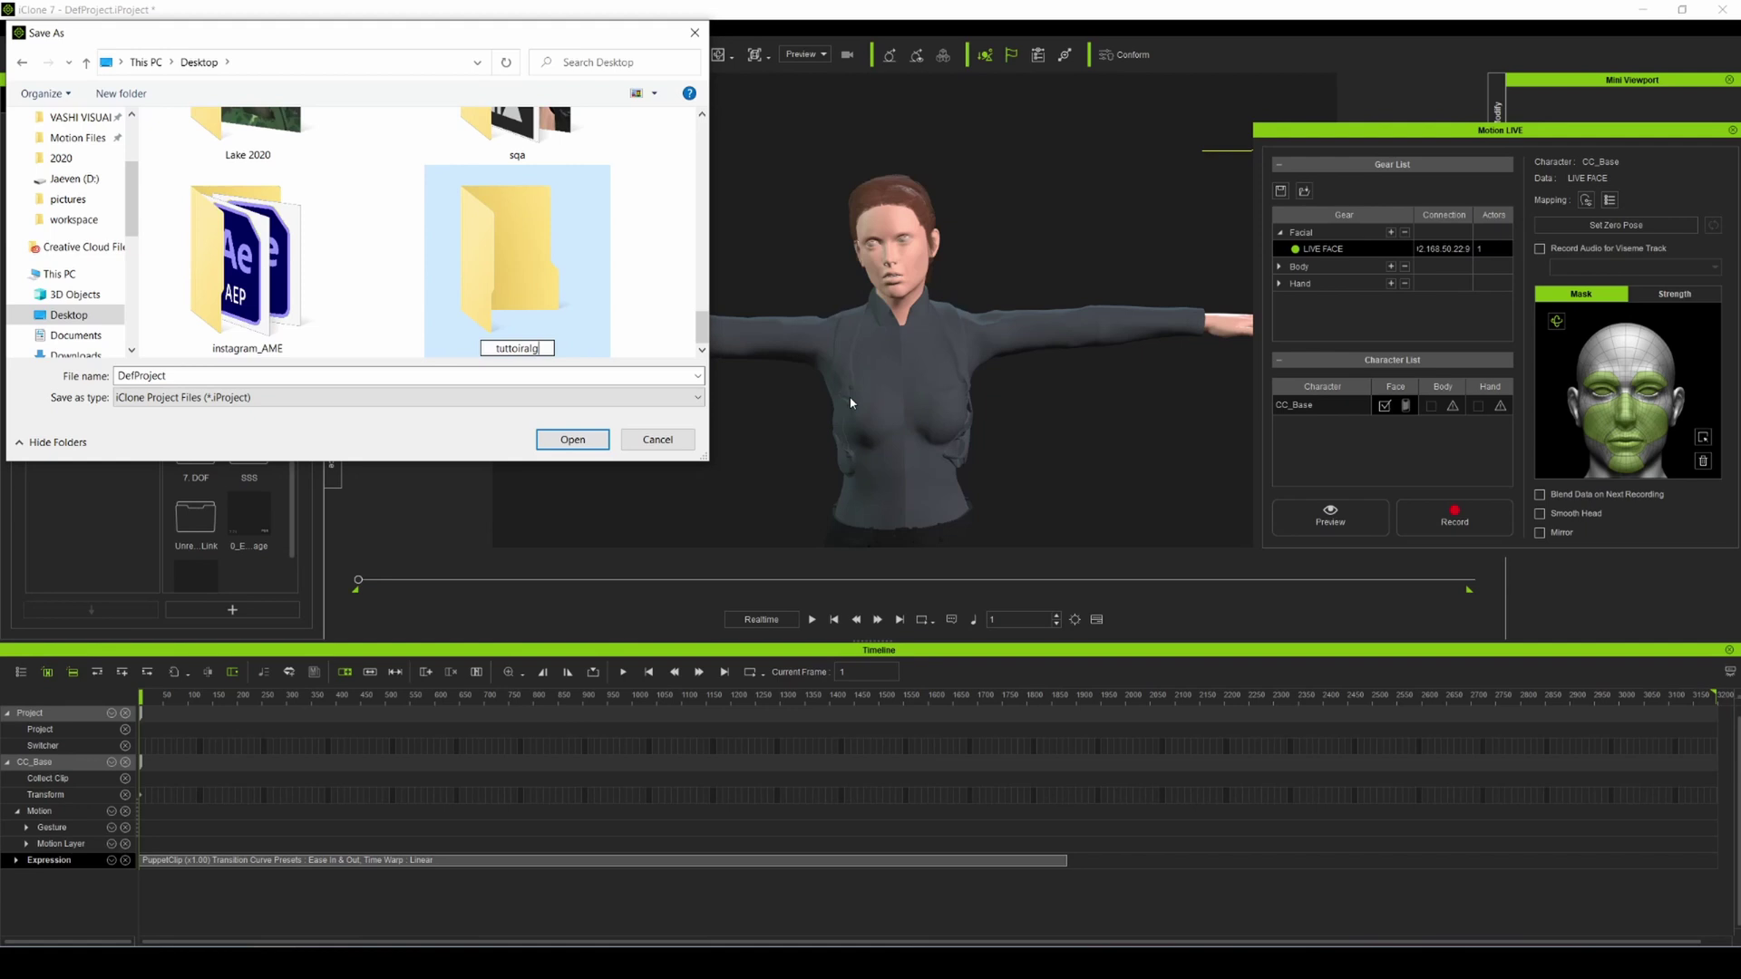
key("Return")
key("Return")
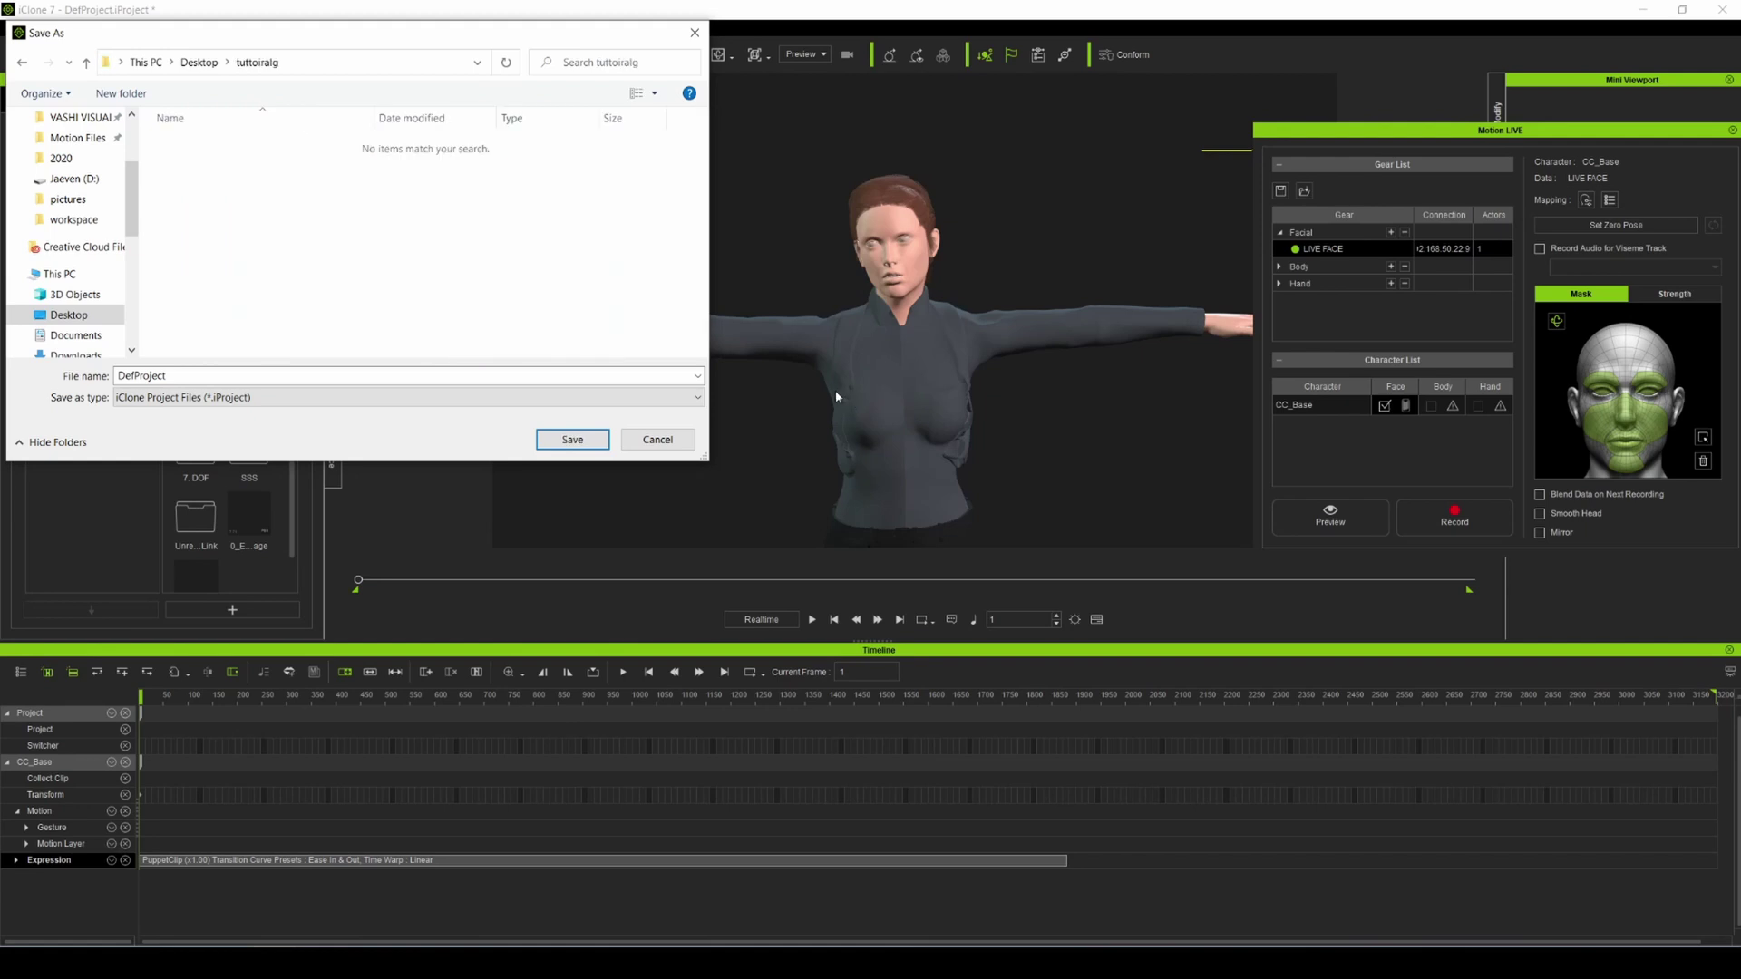
left_click(597, 441)
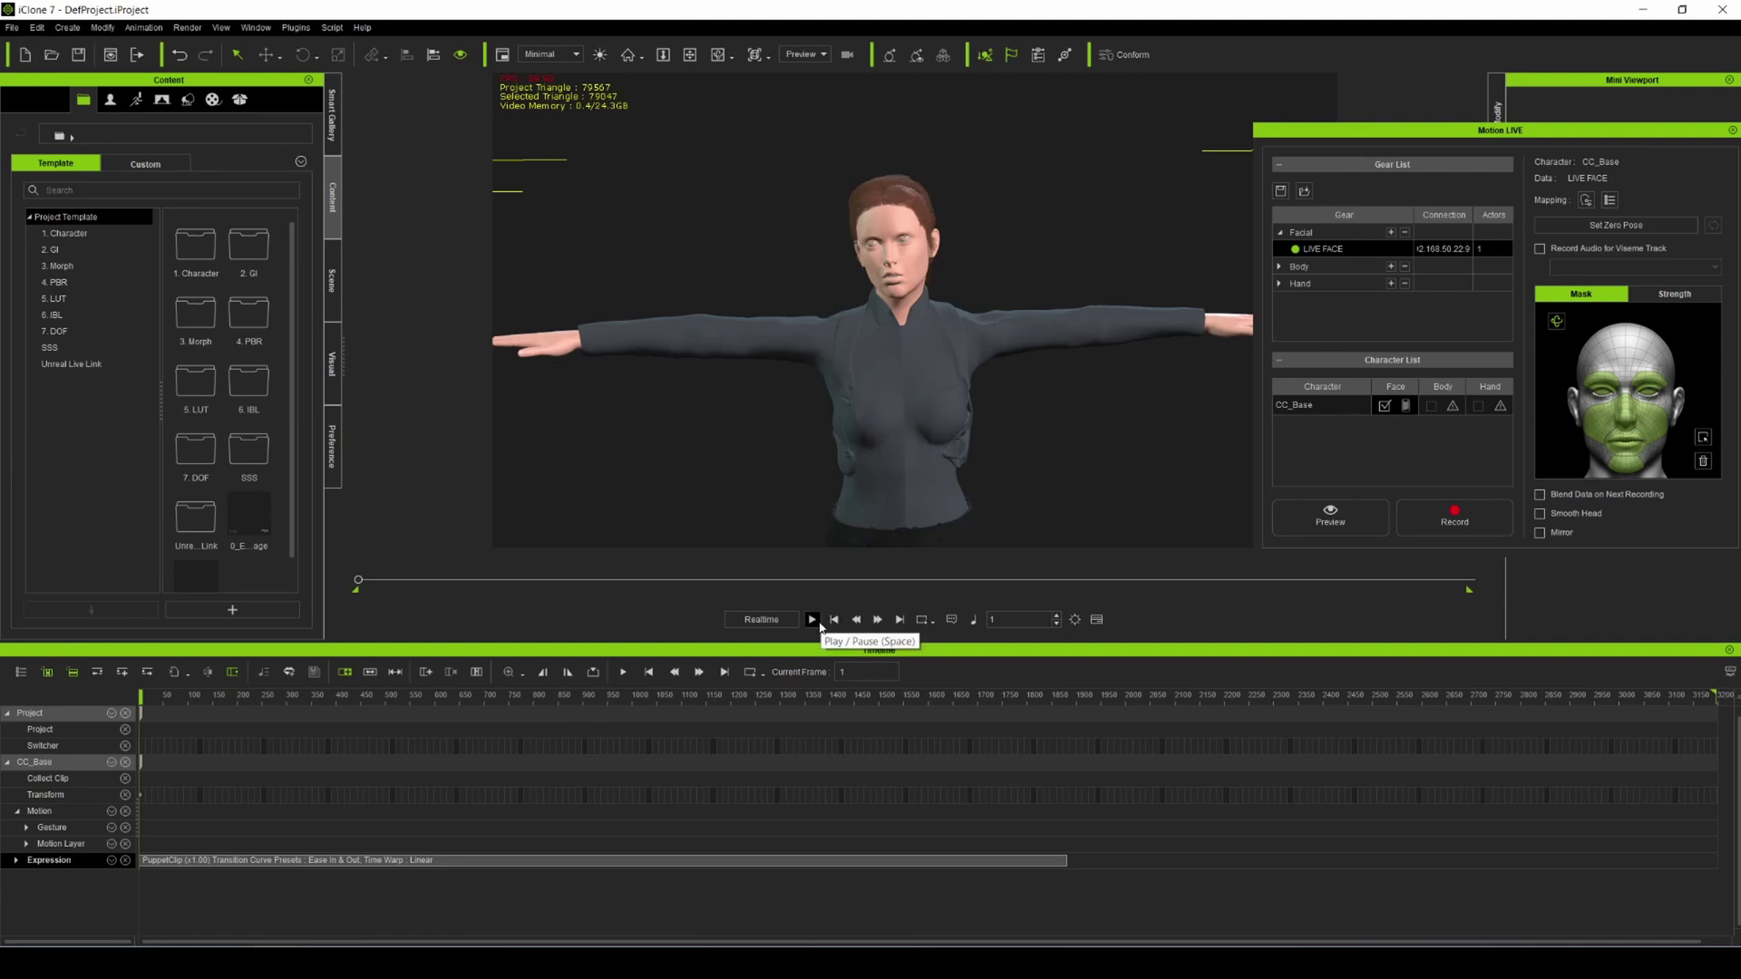
Step: Play back CC_Base's recorded facial animation in the saved DefProject
left_click(813, 620)
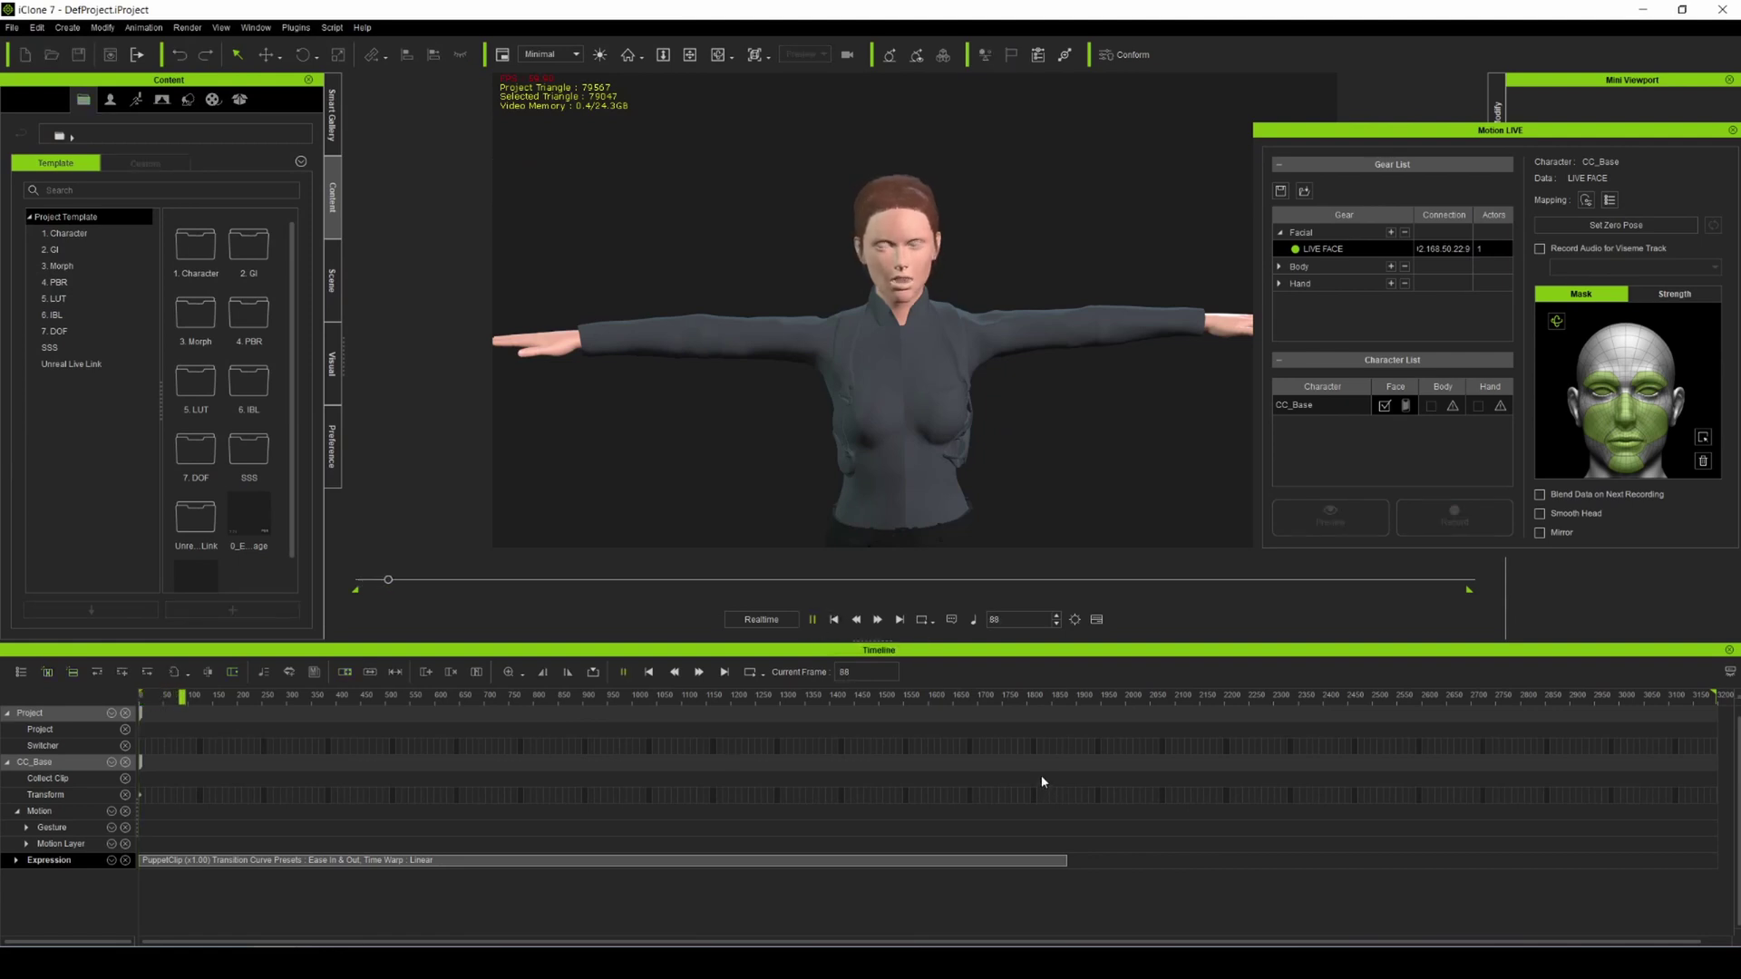